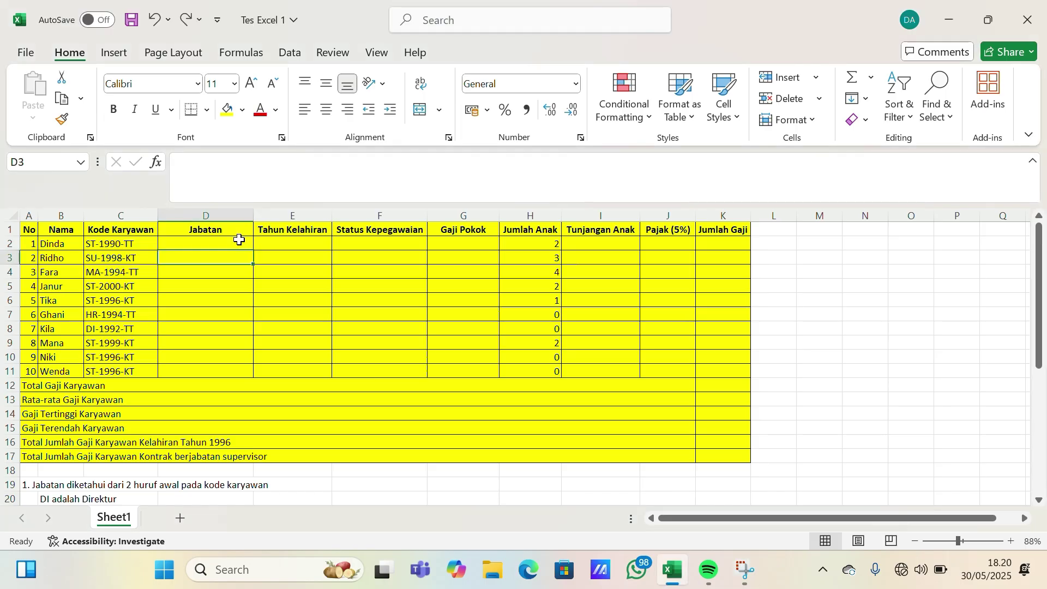
Begin an IF formula in D2 that returns "DIREKTUR" when the two leftmost characters of C2 equal "DI"
click(233, 246)
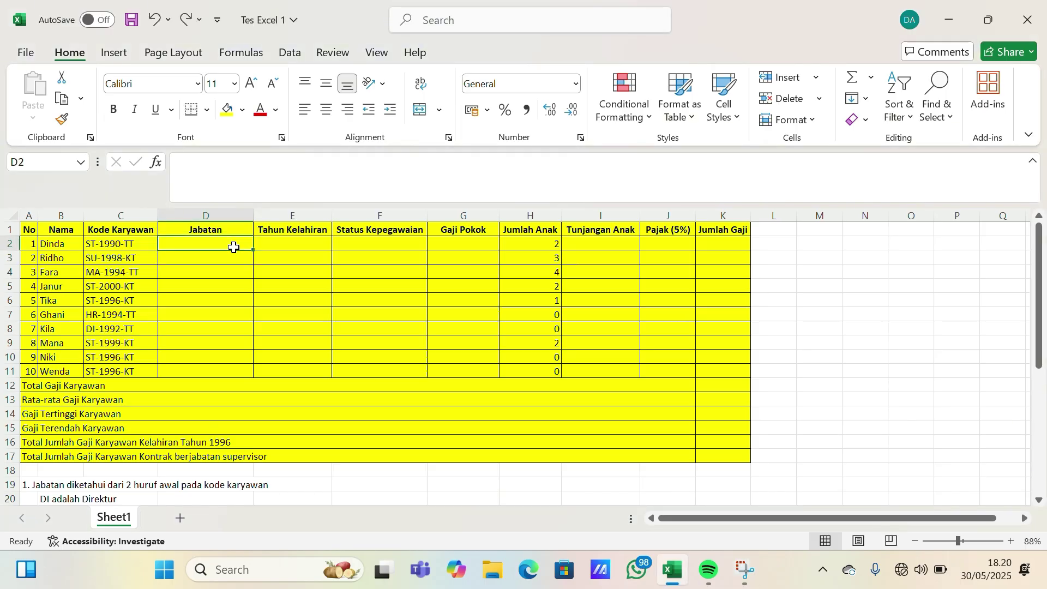
text(=)
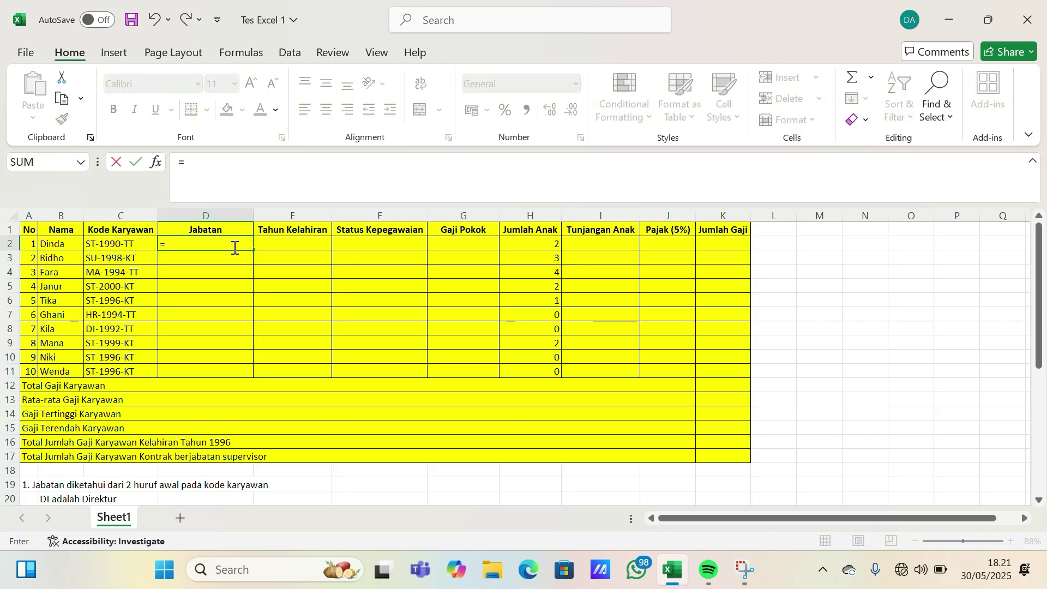
text(IF)
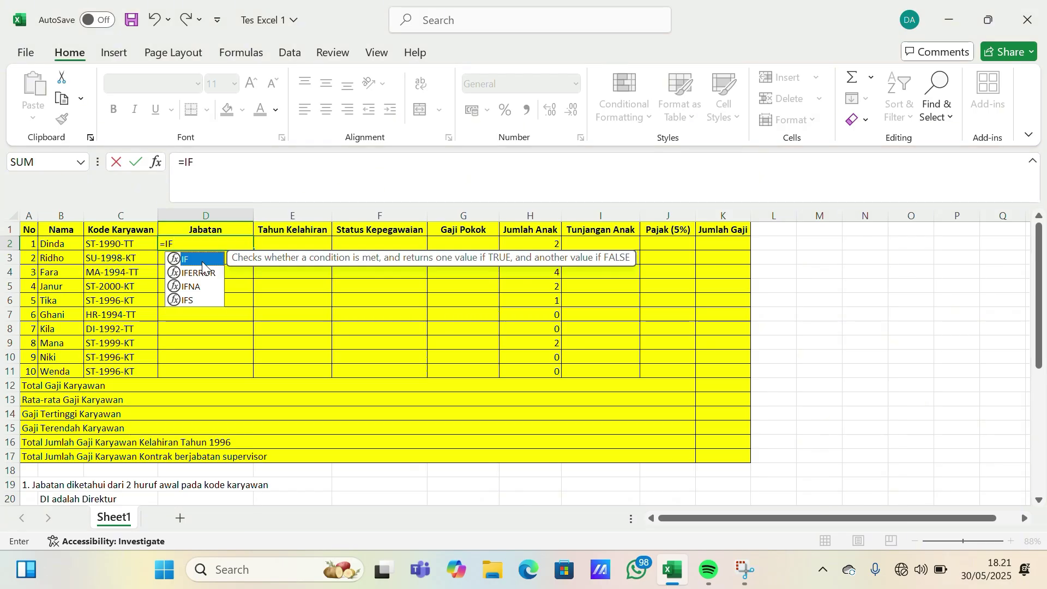
text((LEF)
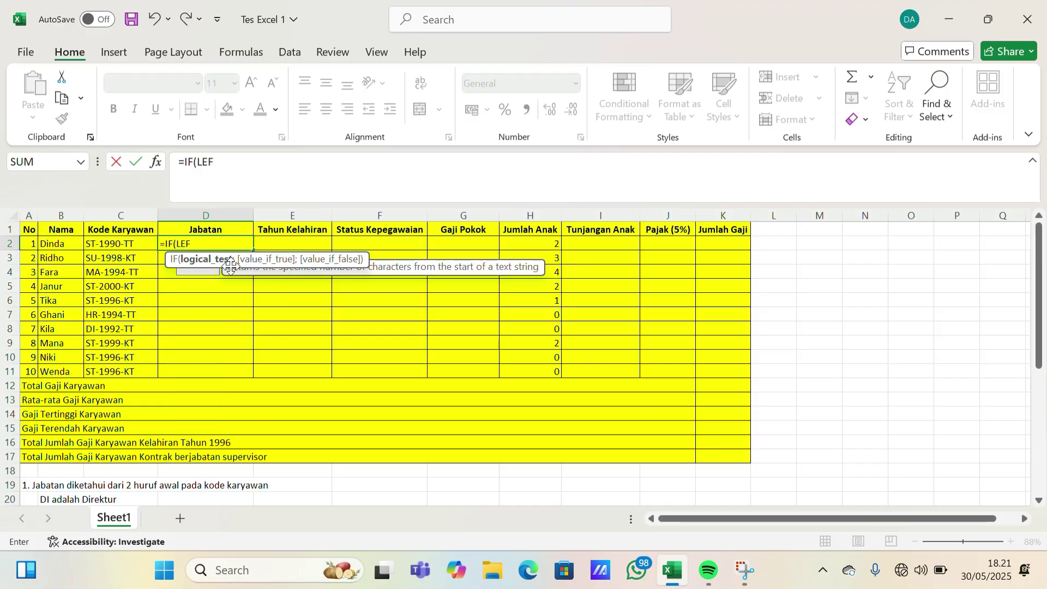
text(T()
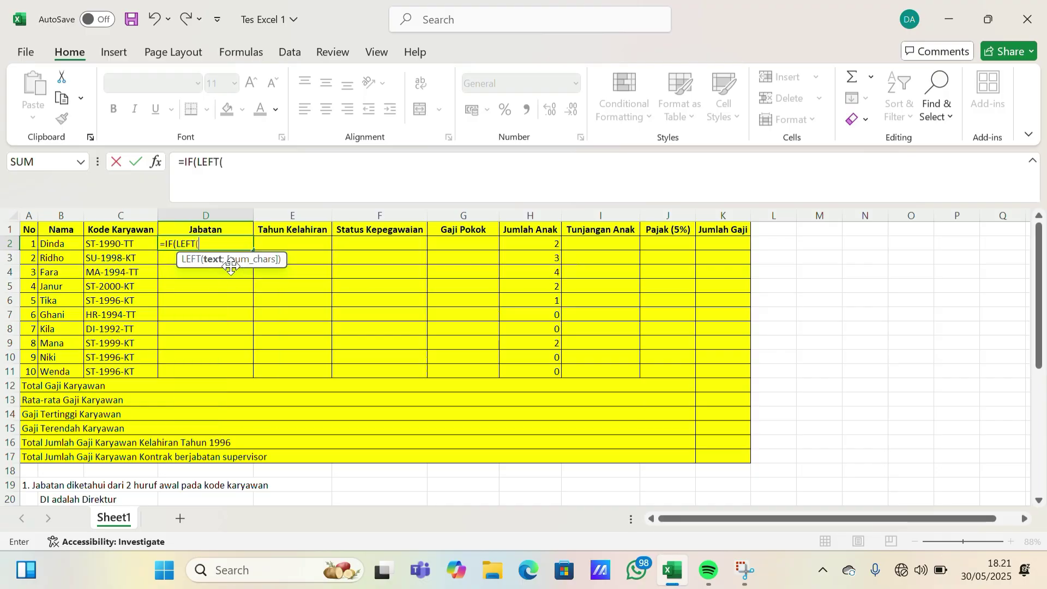
click(125, 244)
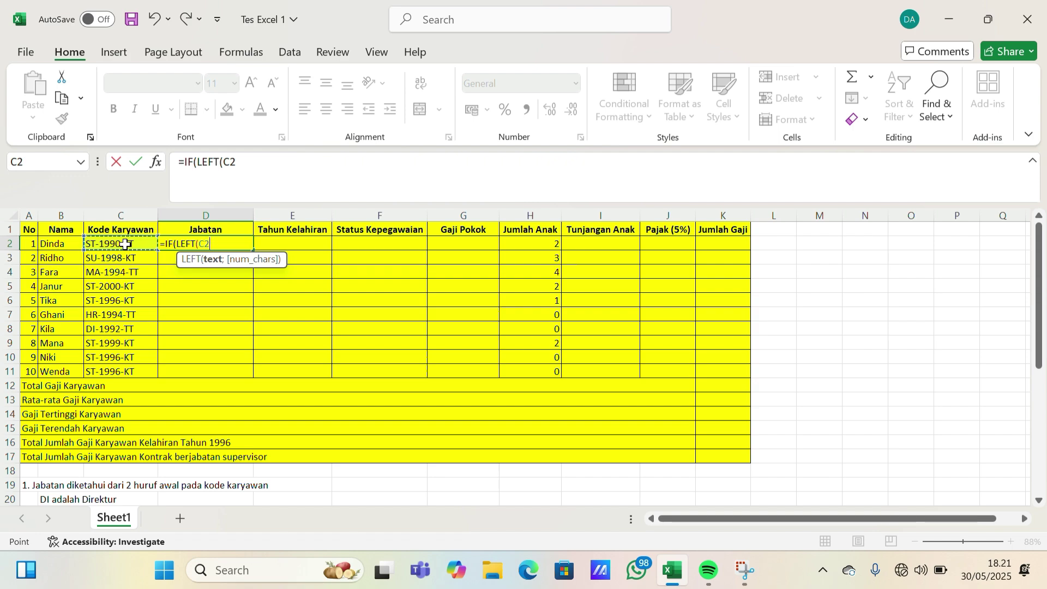
text(;)
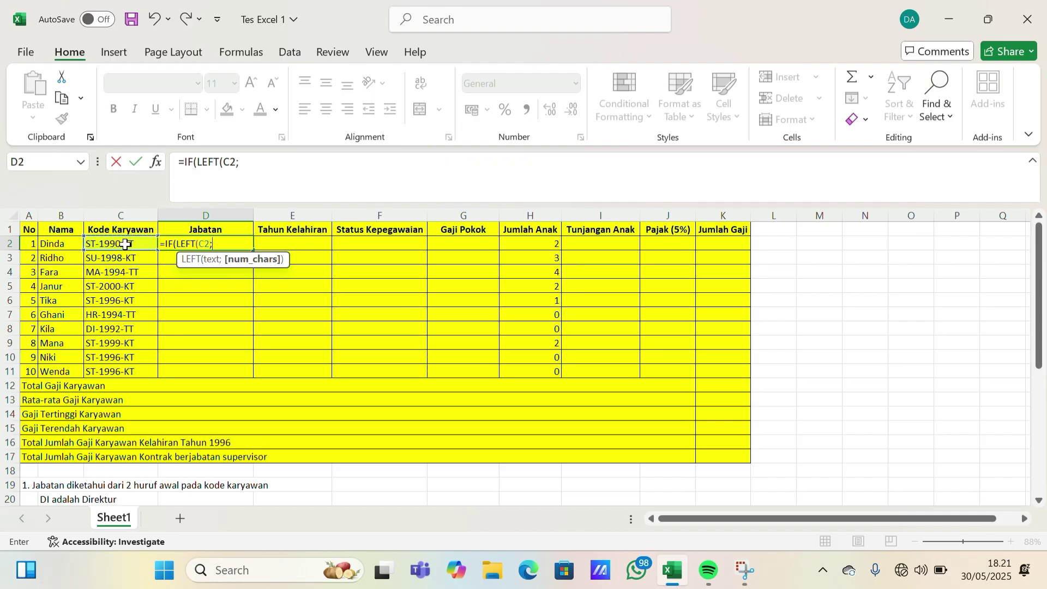
text(2))
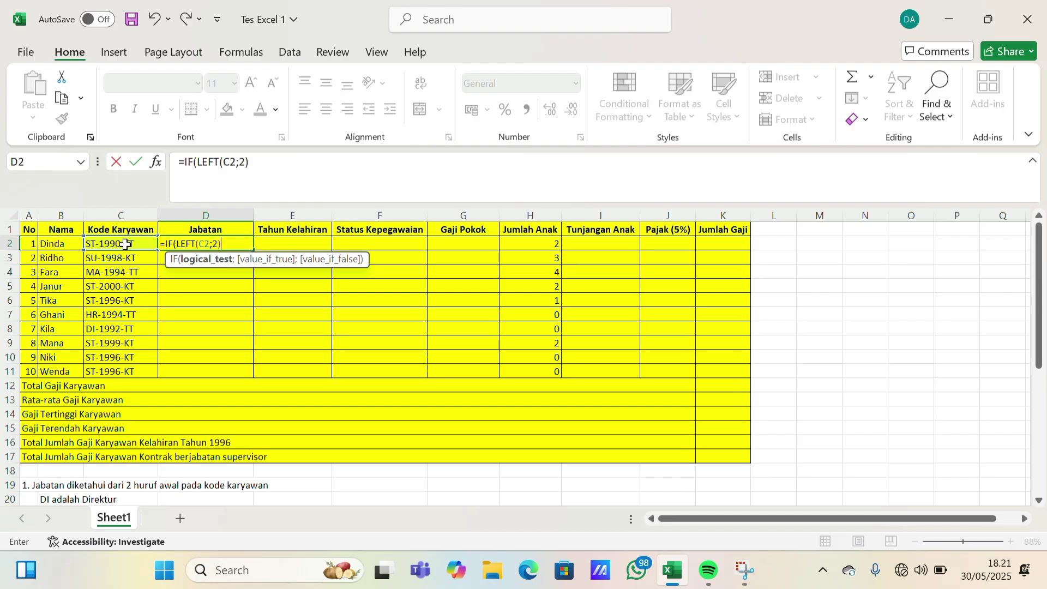
text(="DI";)
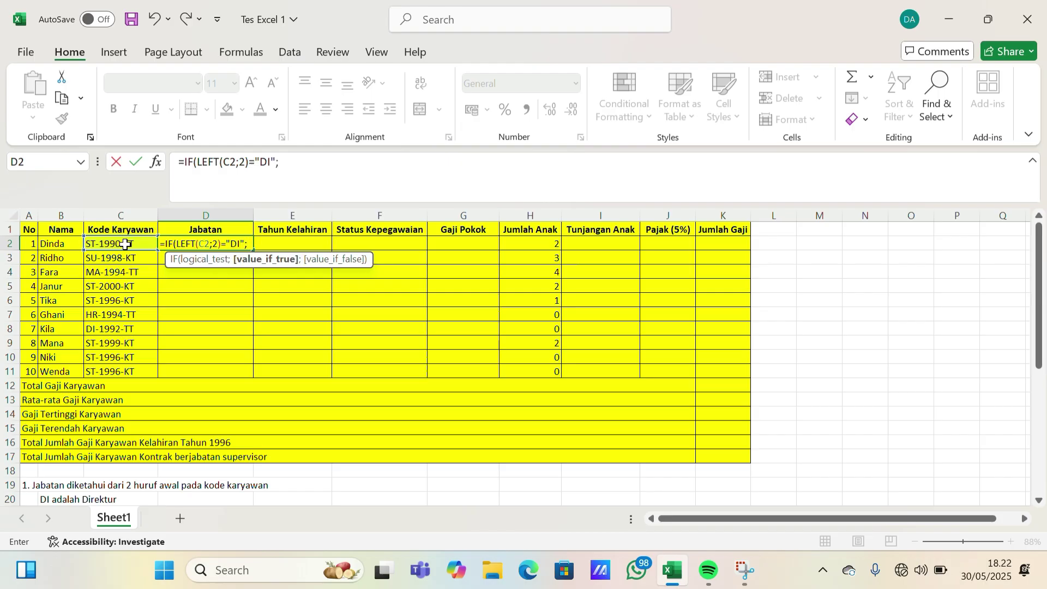
text(")
text(DIRE)
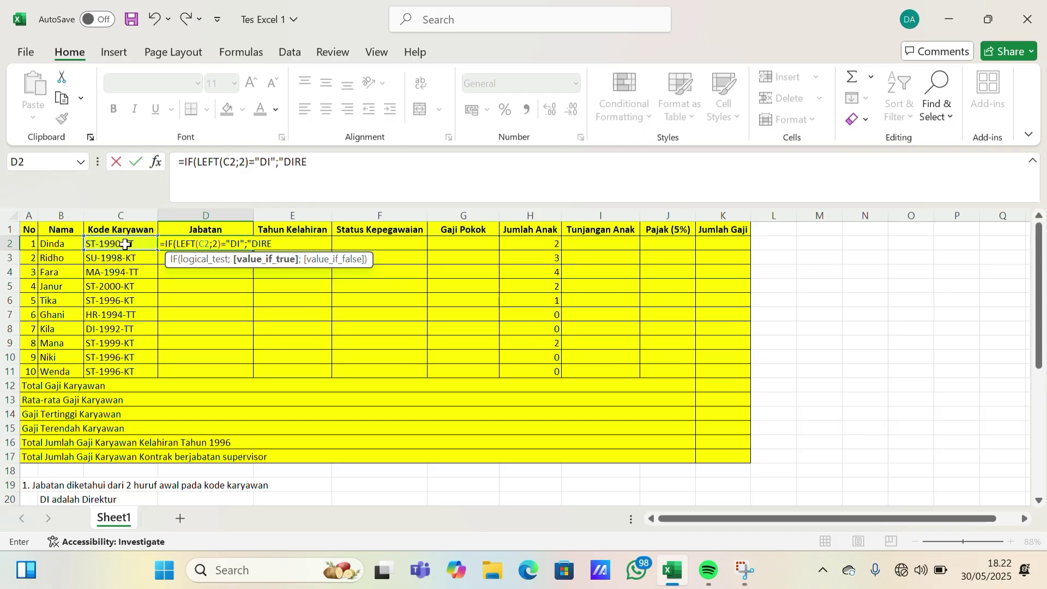
text(KTUR")
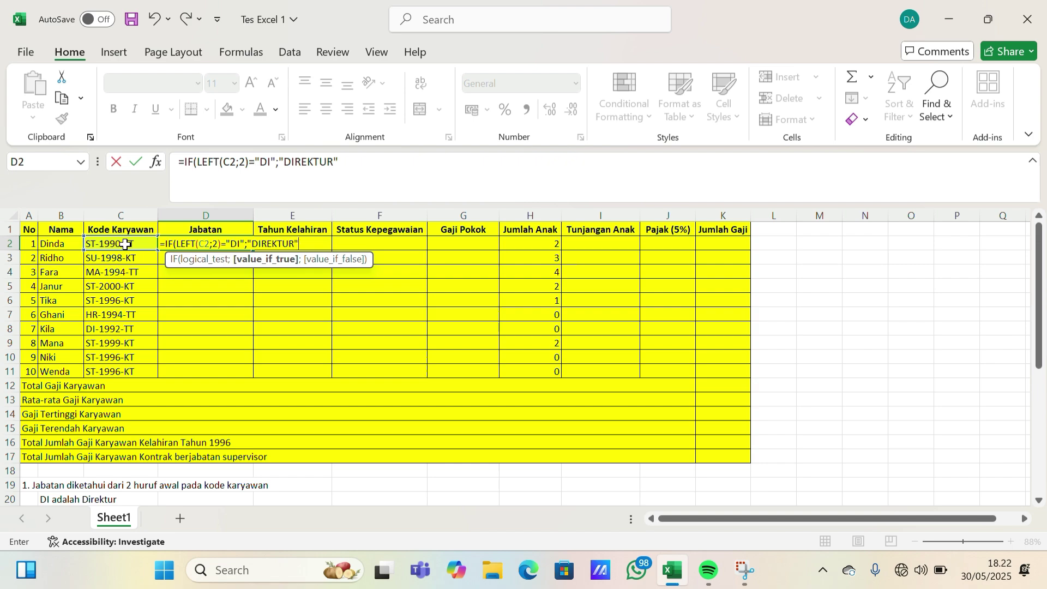
text(;)
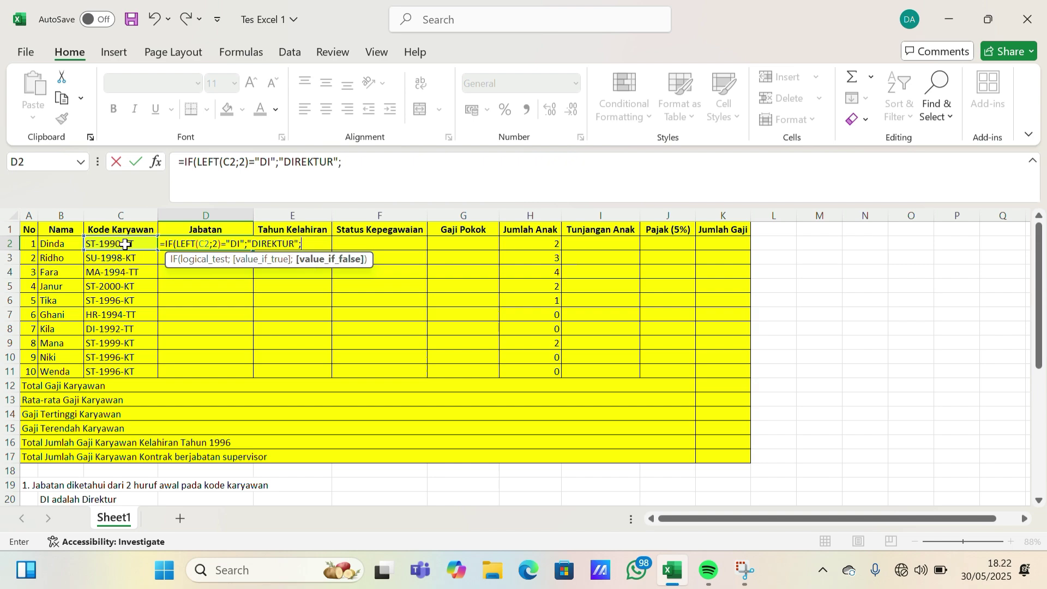
Nest a second IF in the D2 formula that returns "MANAJER" when LEFT(C2;2) equals "MA"
text(IF)
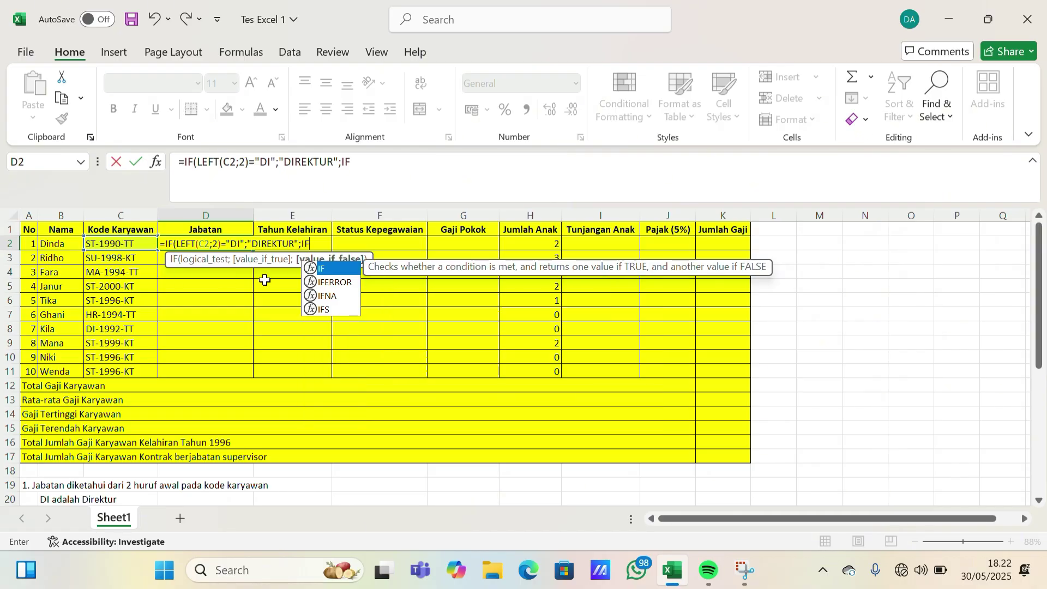
double_click(329, 270)
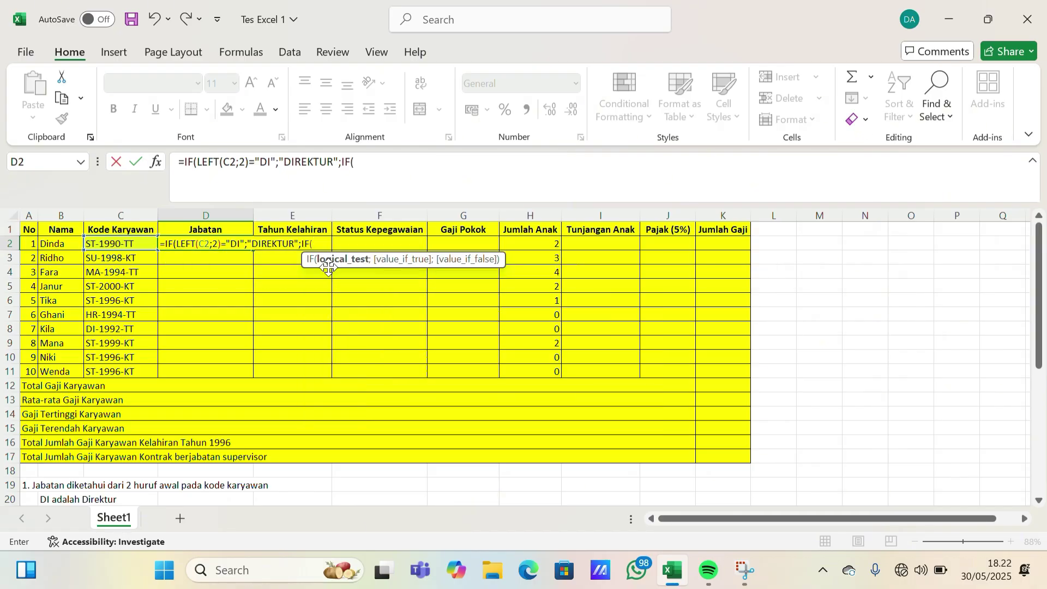
text(LEFT)
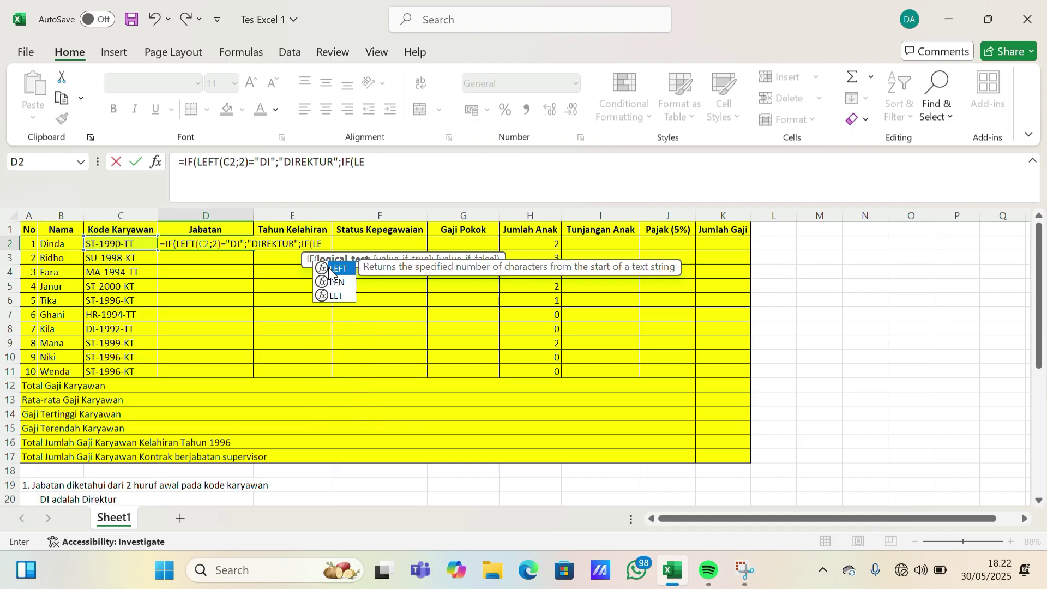
double_click(341, 268)
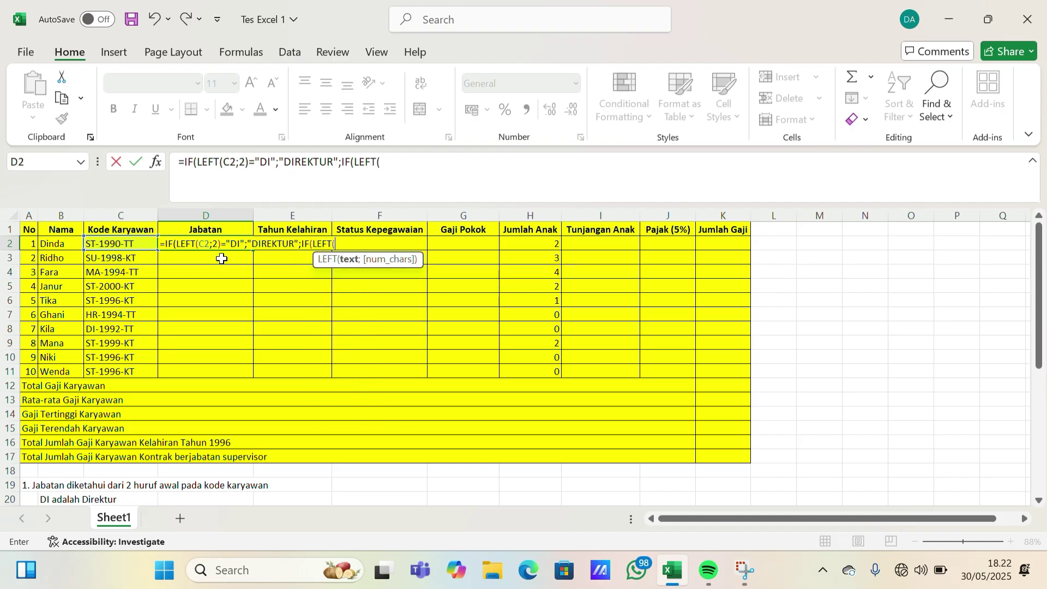
click(136, 247)
text(;)
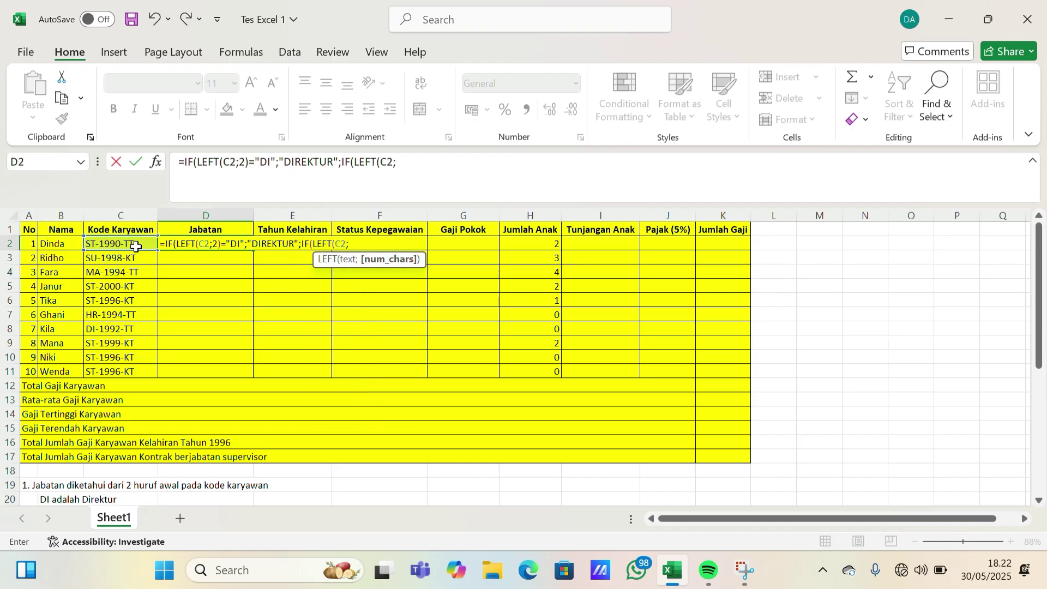
text(2)="MA";)
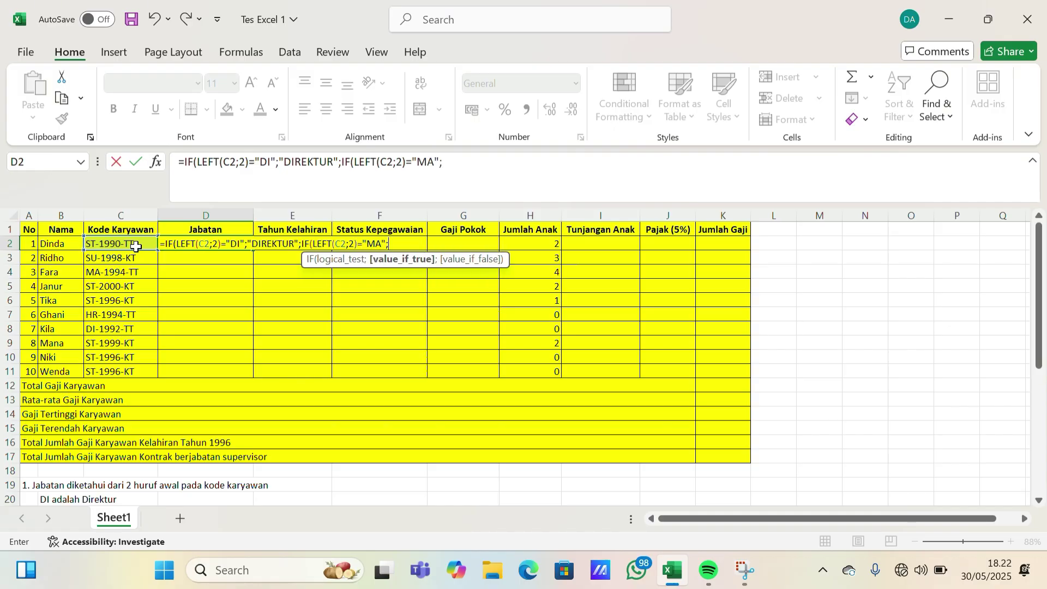
text("MANAJER";)
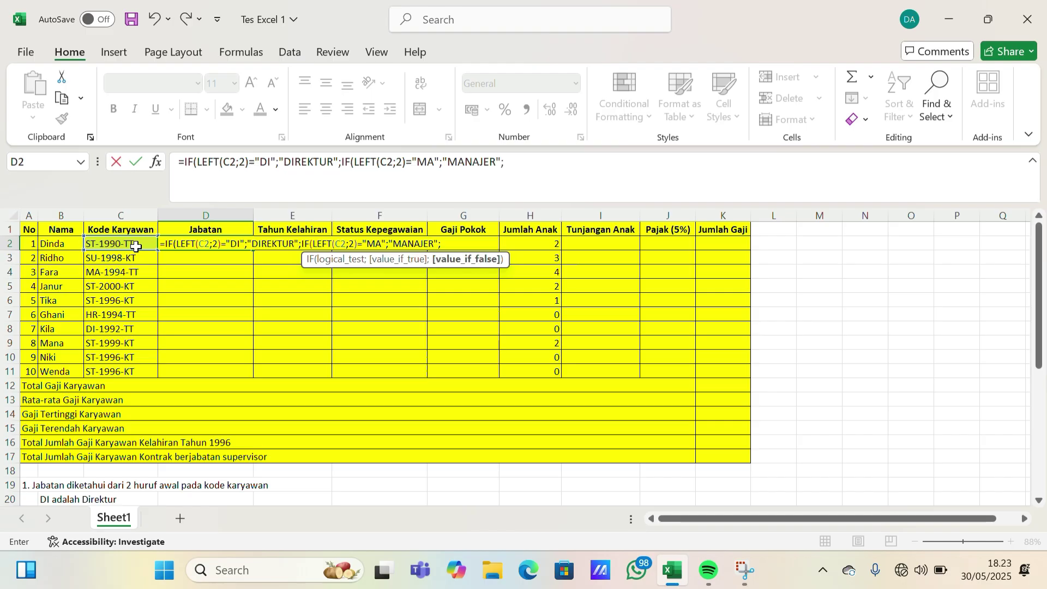
Nest a third IF in the D2 formula that returns "HRD" when LEFT(C2;2) equals "HR"
text(IF(LEFT()
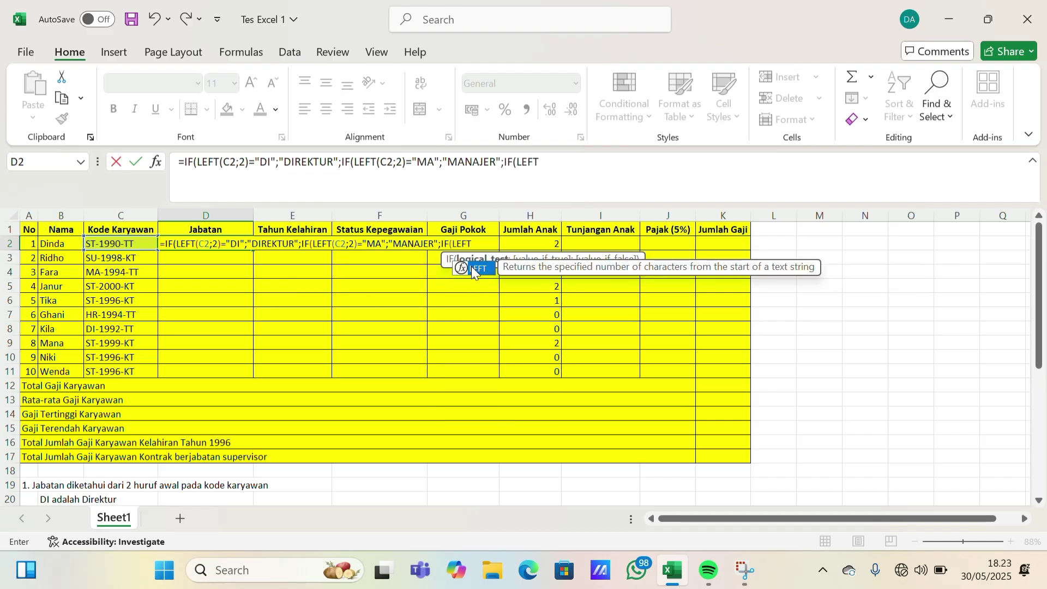
key(Left)
text(;2))
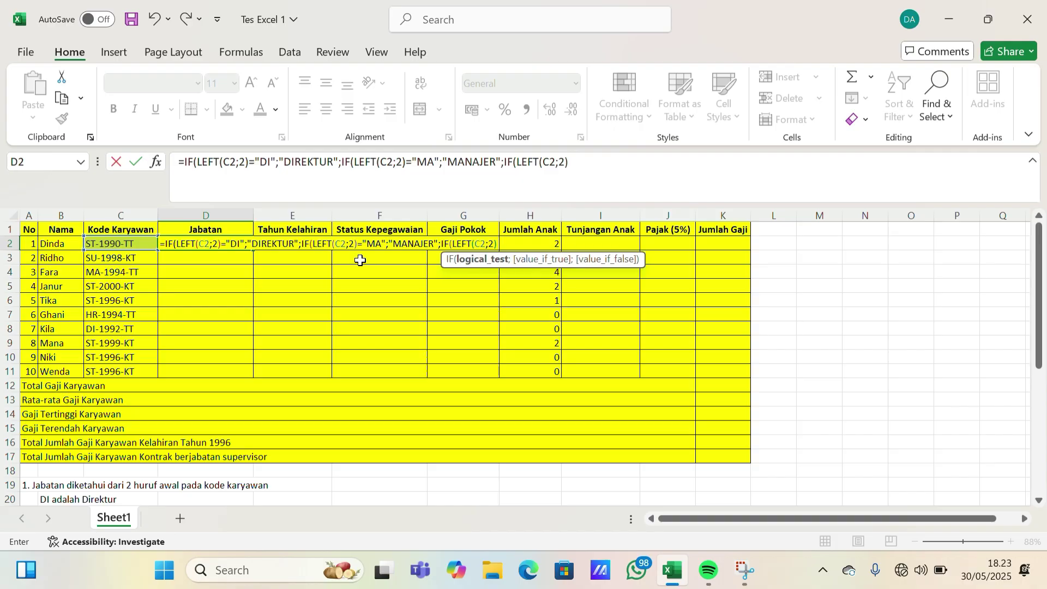
text(="HR";"HR)
text(D")
Complete the D2 formula with a nested IF giving "SUPERVISOR" for "SU" and otherwise "STAF", and fill it down through D11
text(;IF()
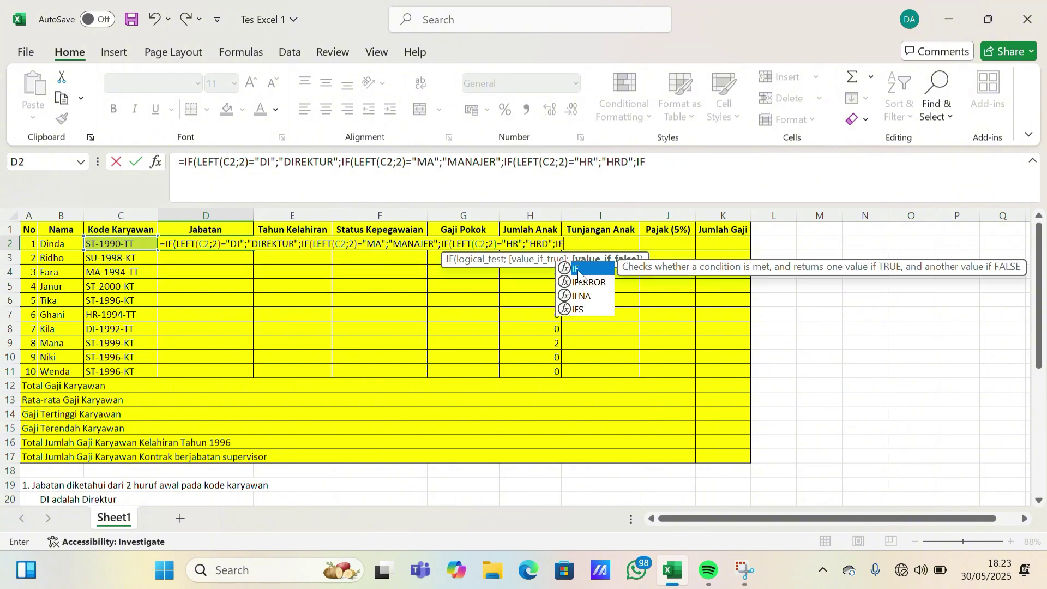
text(LEFT()
click(121, 241)
text(;2))
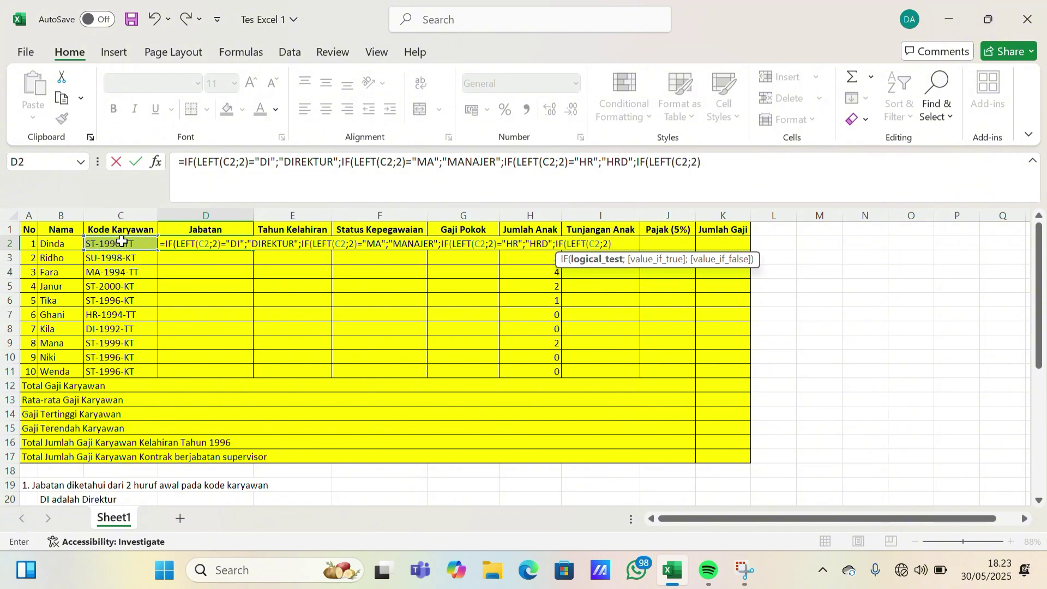
text(="SU";"SUPERVISOR";)
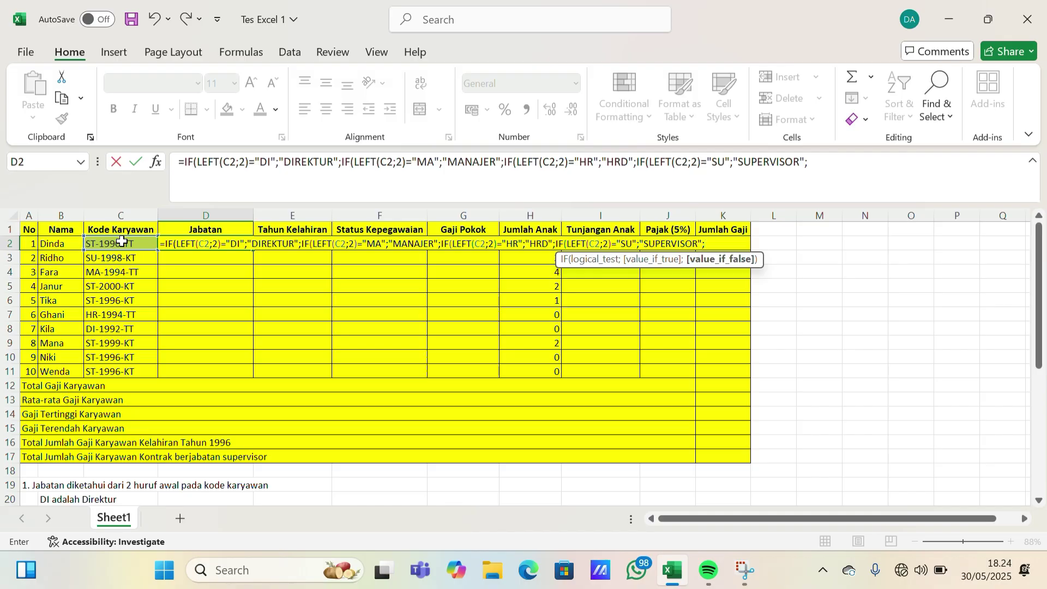
text("STAF")))))
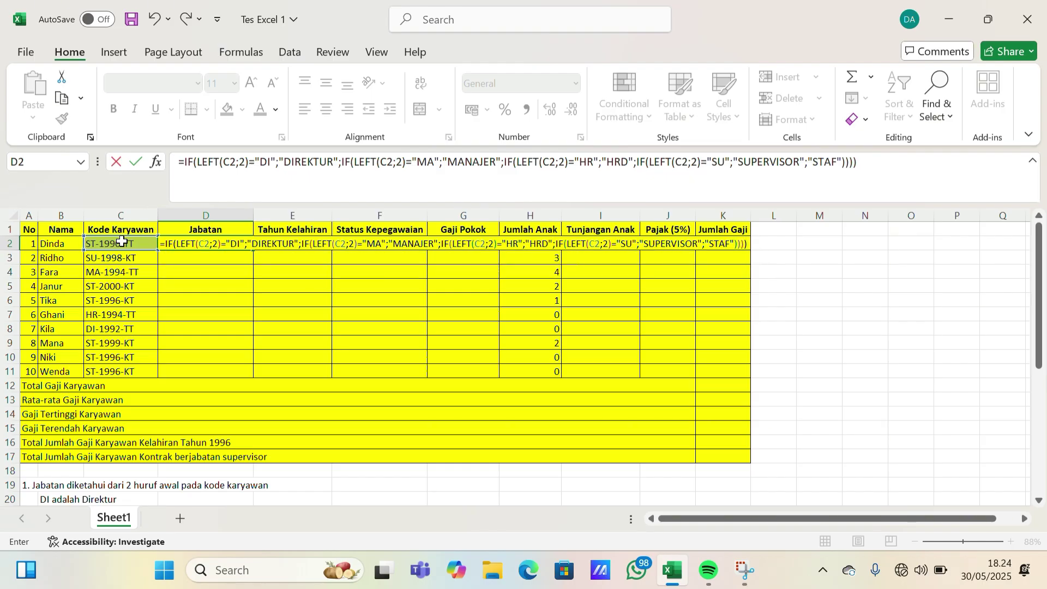
key(Return)
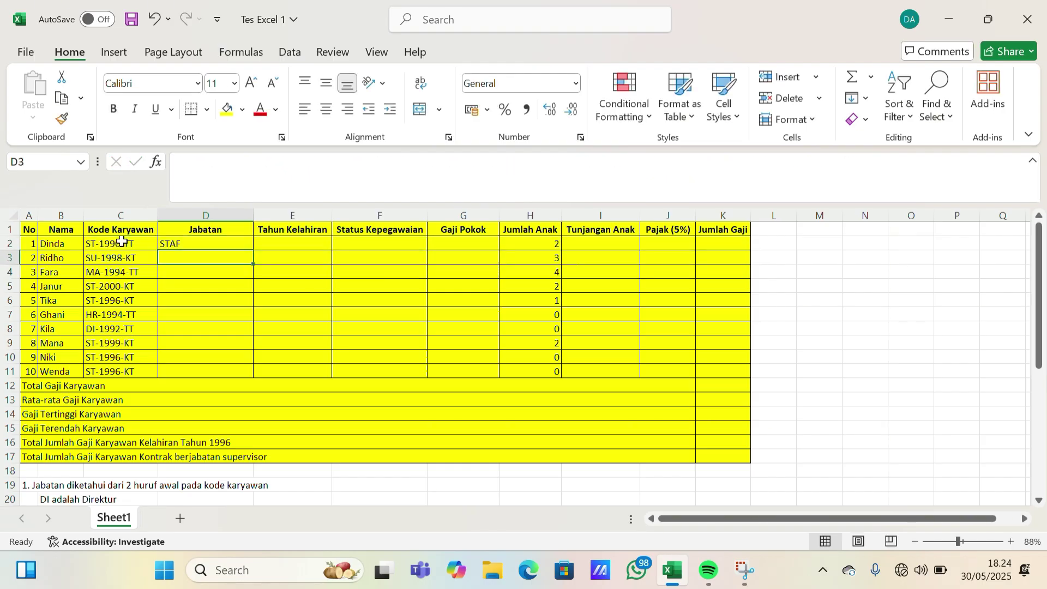
click(191, 244)
drag(253, 248, 252, 376)
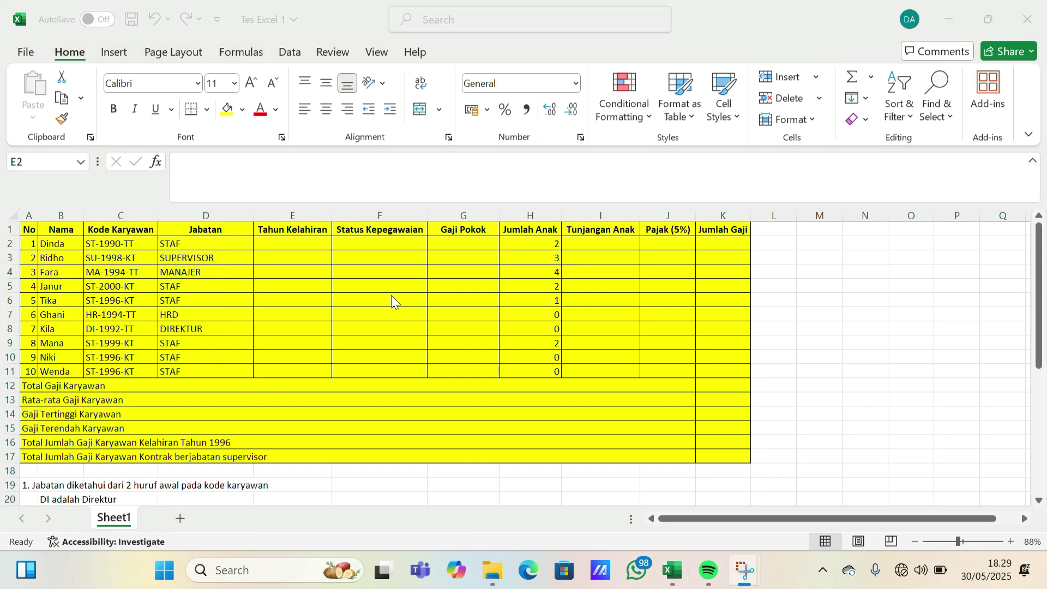
Begin a MID formula in E2 under Tahun Kelahiran that takes its text from the employee code in C2
scroll(392, 296, down, 1)
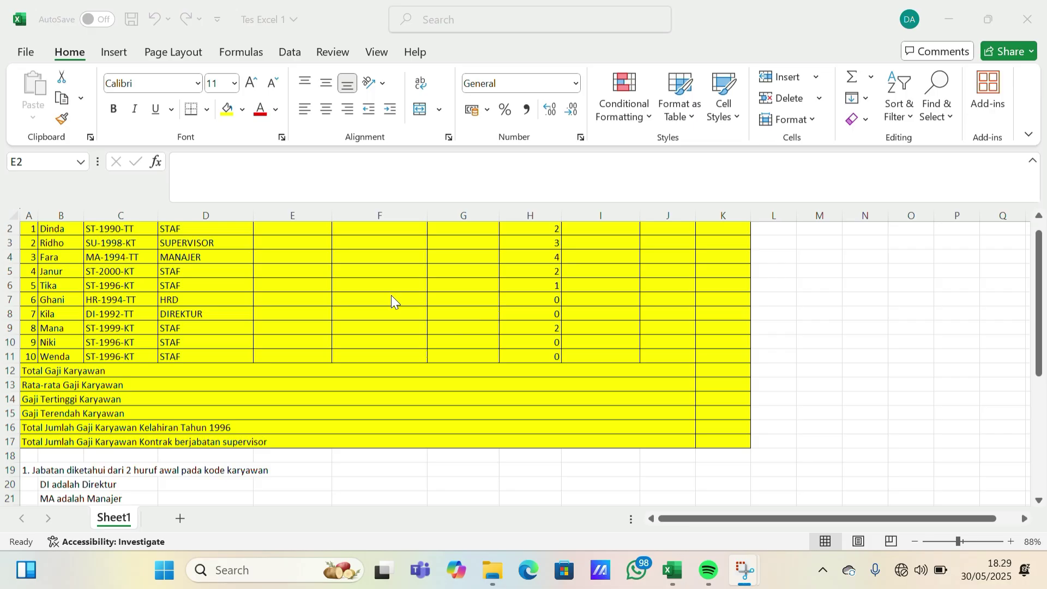
scroll(391, 295, down, 3)
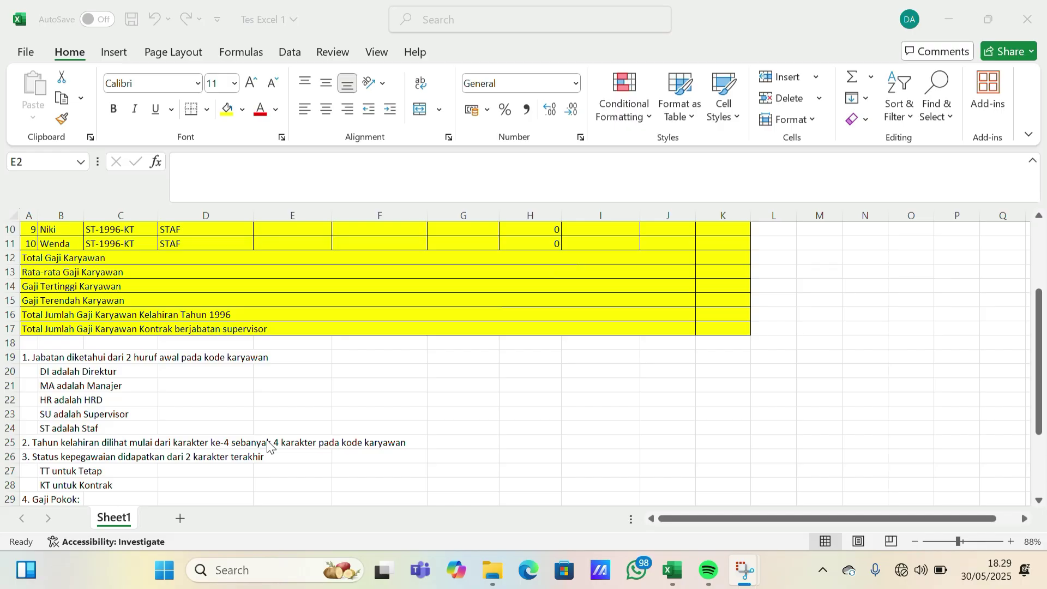
scroll(335, 316, up, 3)
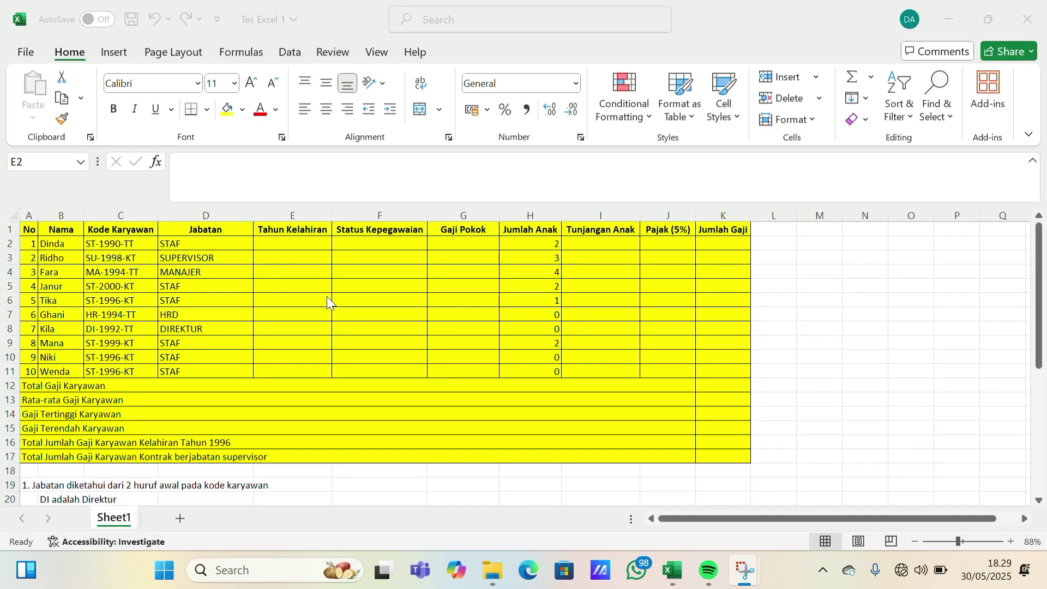
click(307, 244)
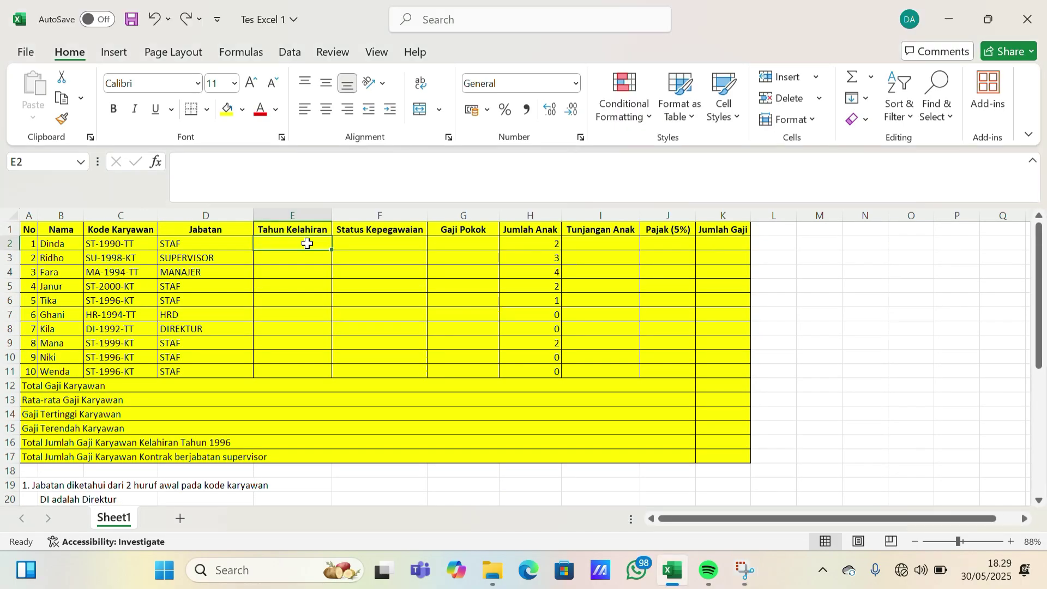
text(=)
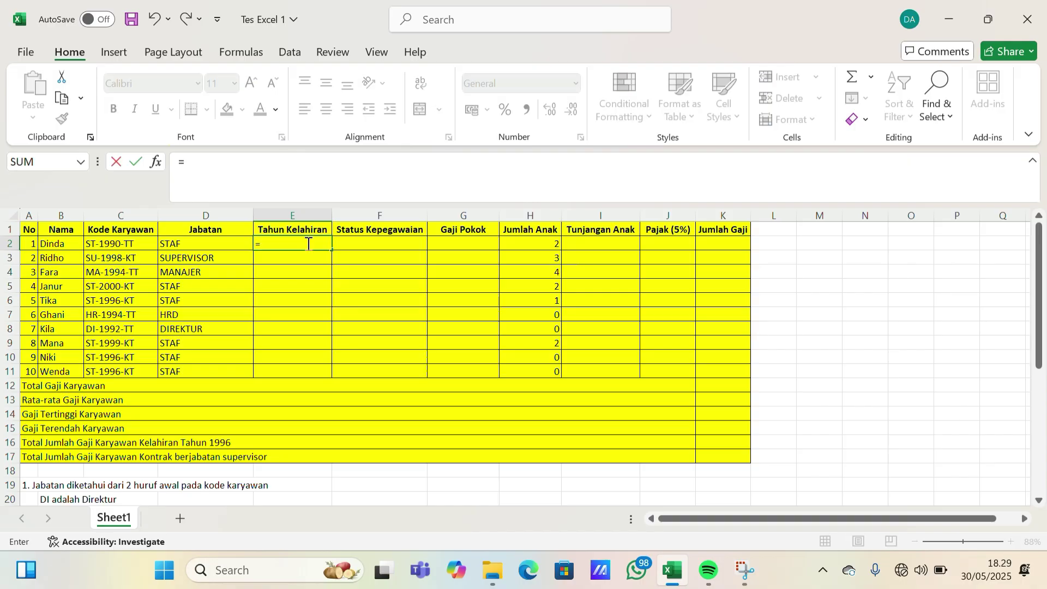
text(MID)
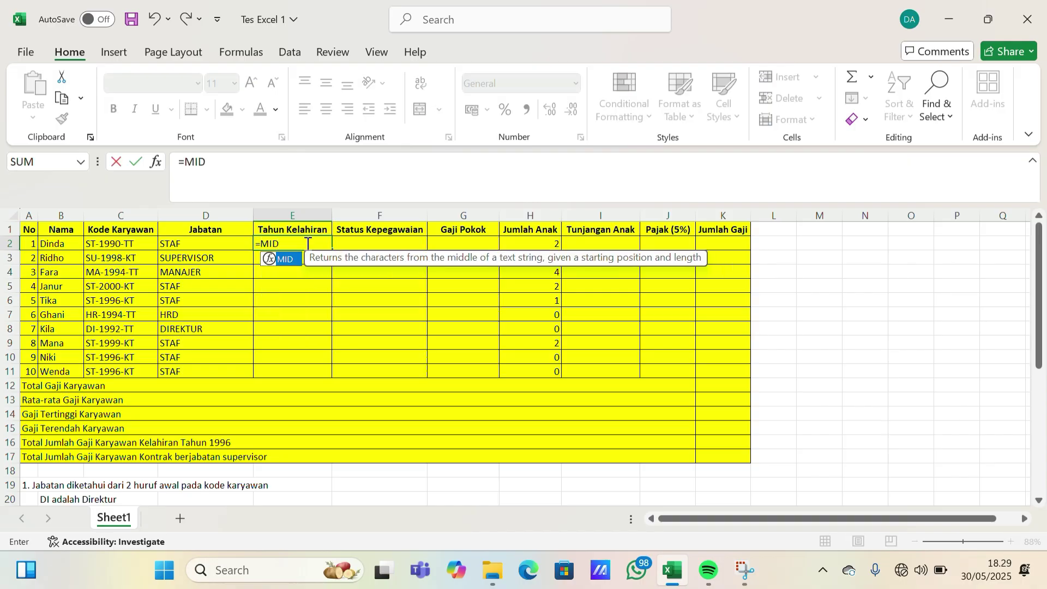
double_click(292, 259)
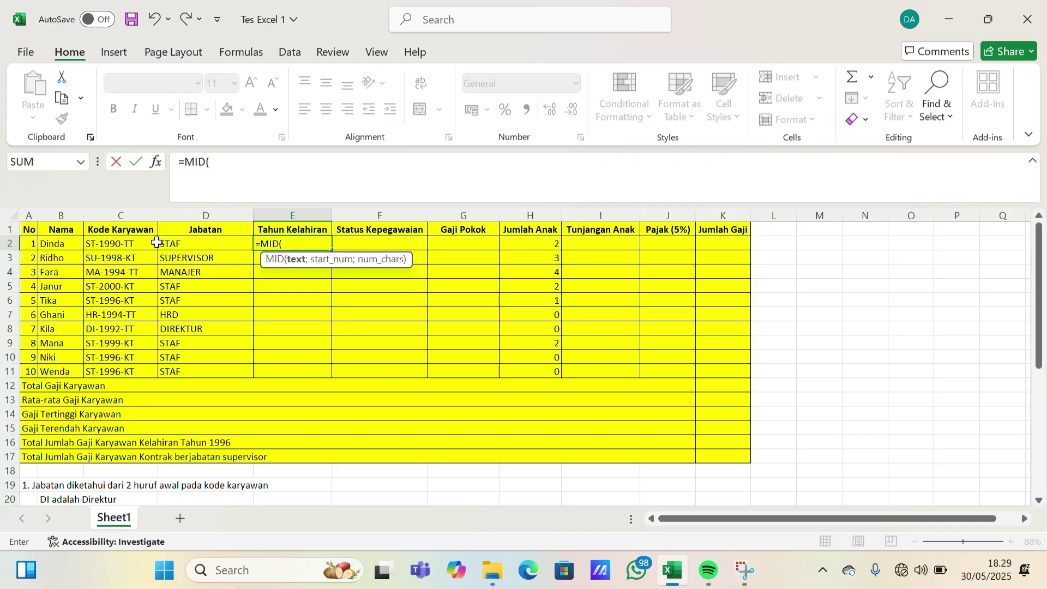
click(132, 244)
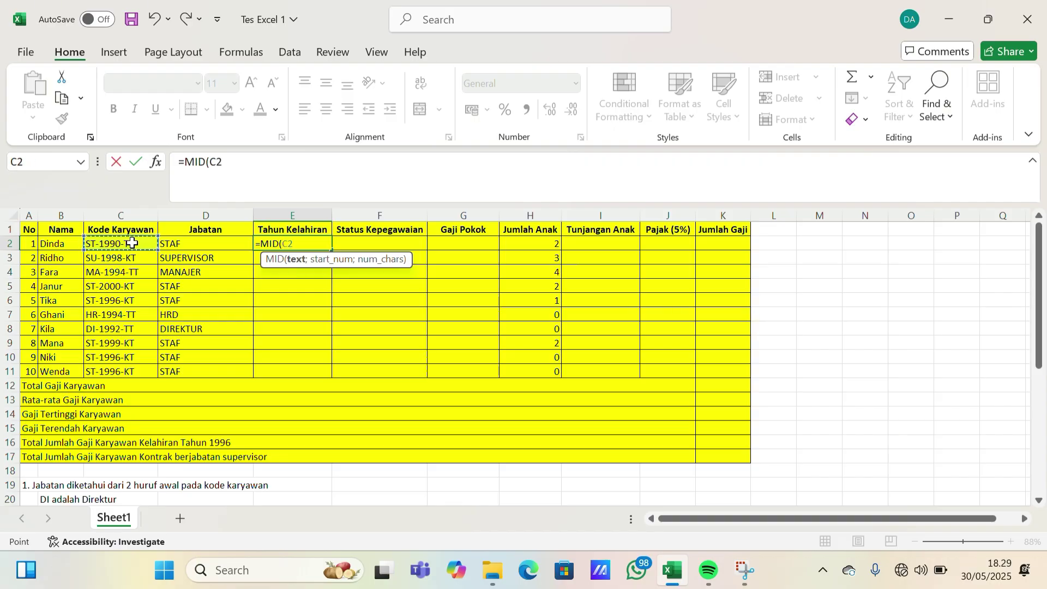
Complete the E2 MID formula with start position 4 and length 4, and fill it down through E11
text(;)
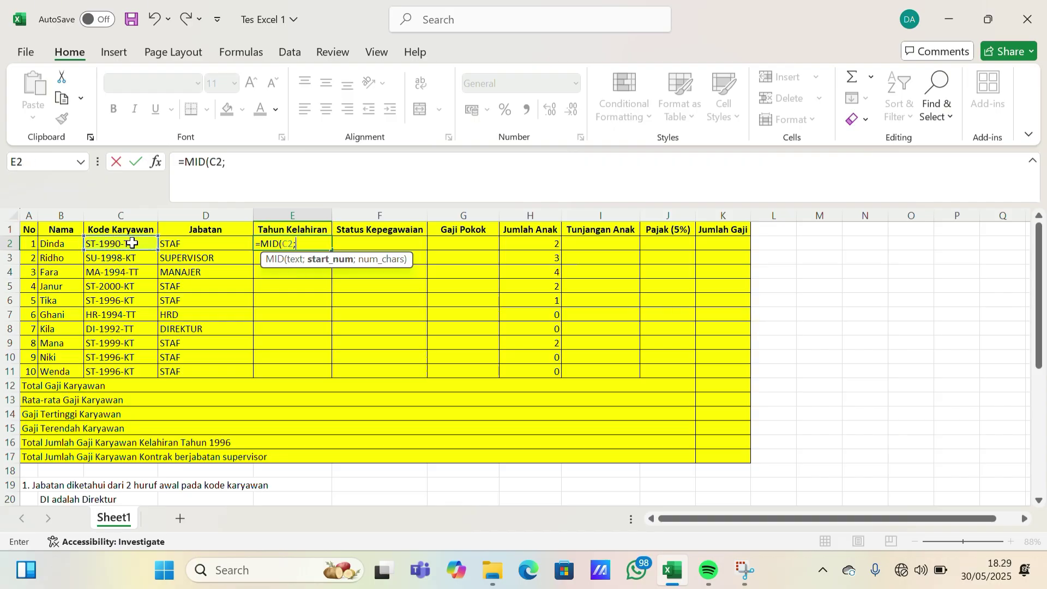
text(4)
text(;)
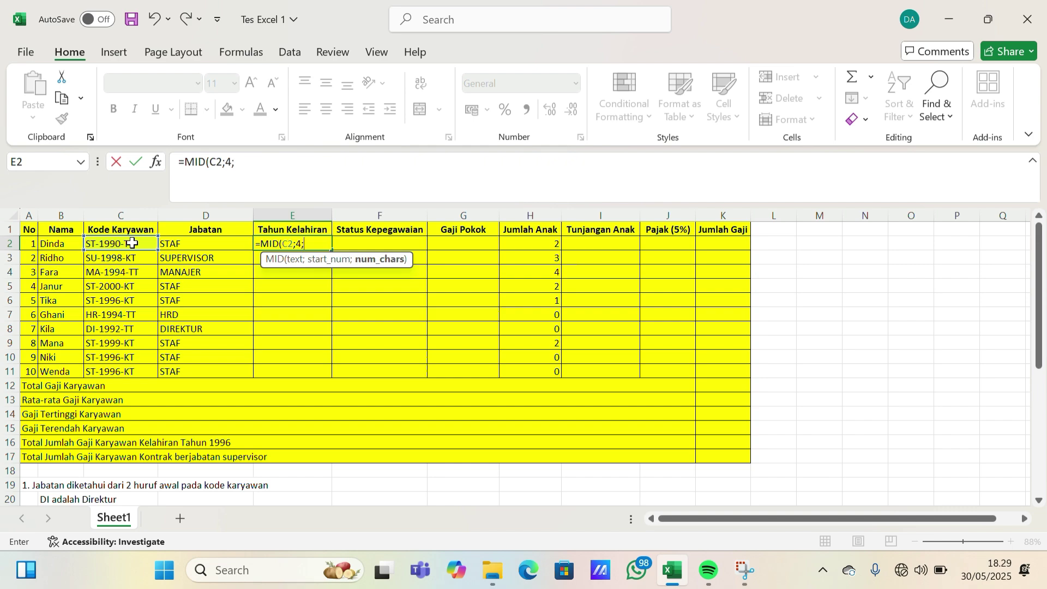
text(4))
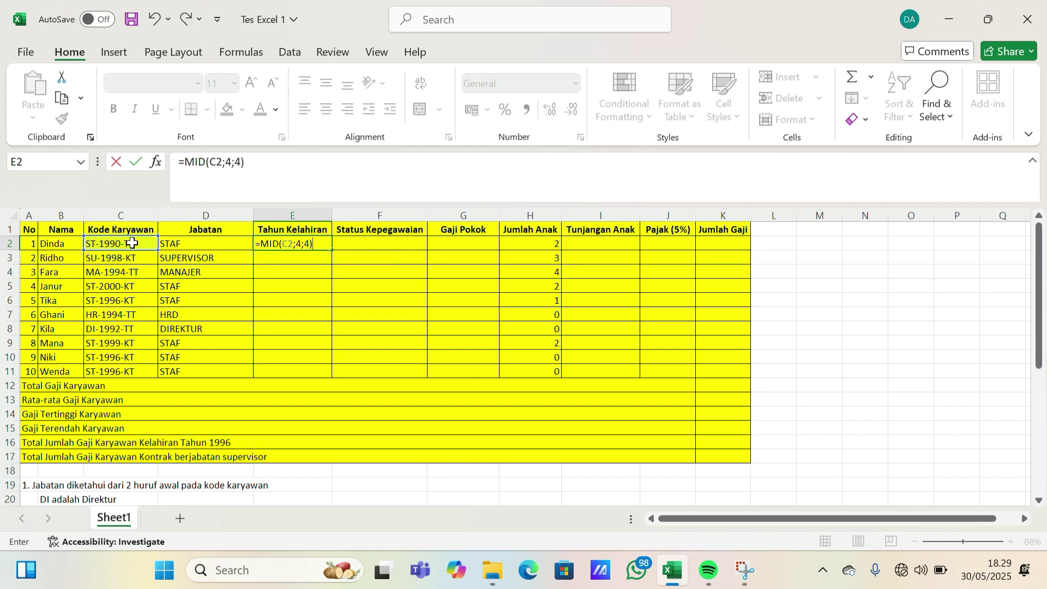
key(Return)
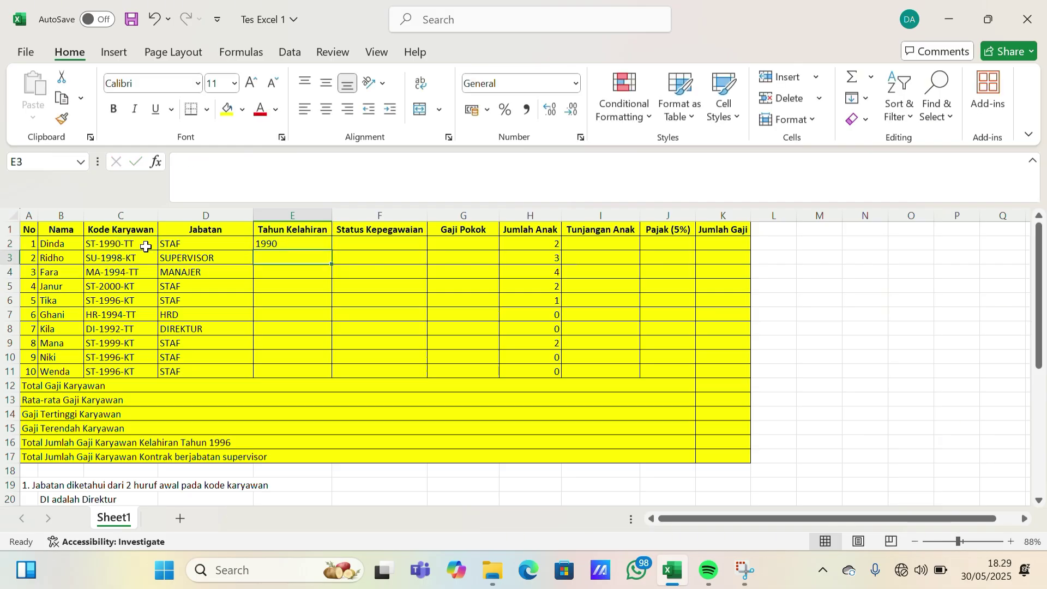
click(270, 244)
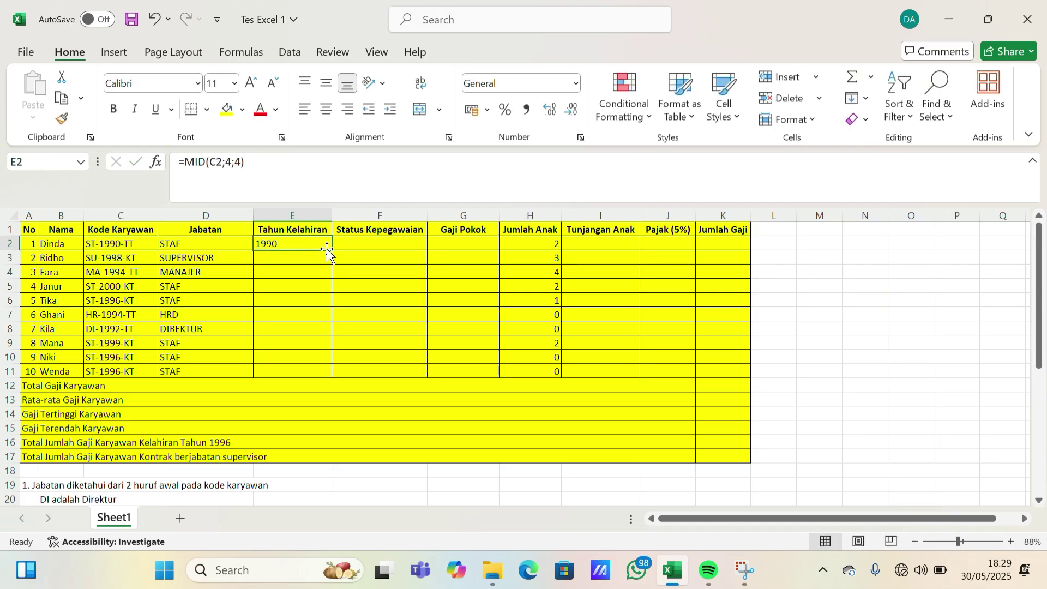
drag(330, 249, 319, 372)
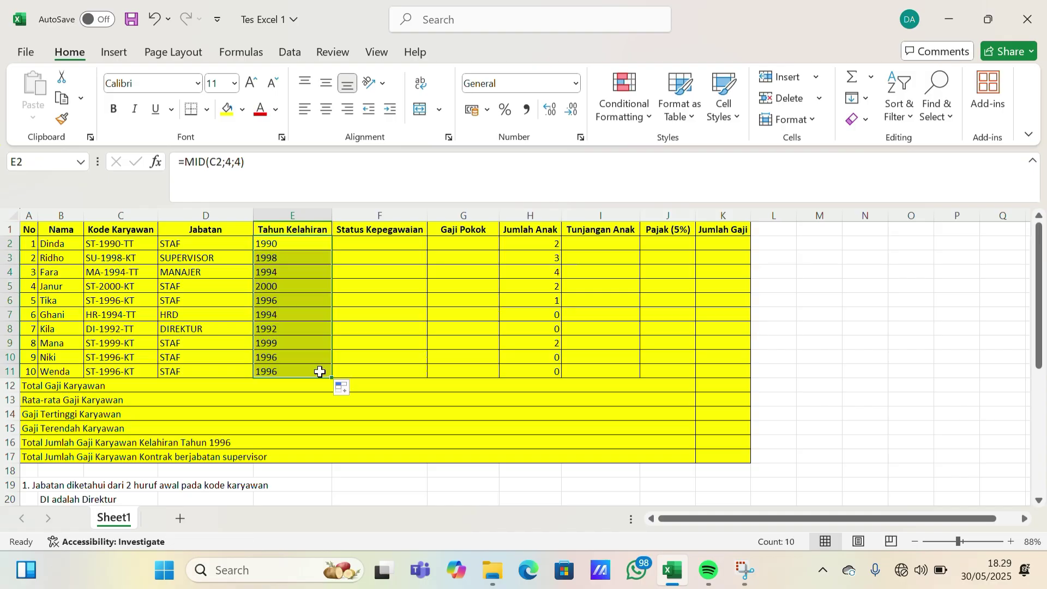
Begin an IF formula in F2 under Status Kepegawaian that tests whether RIGHT(C2;2) equals "TT"
scroll(365, 361, down, 3)
scroll(365, 361, down, 1)
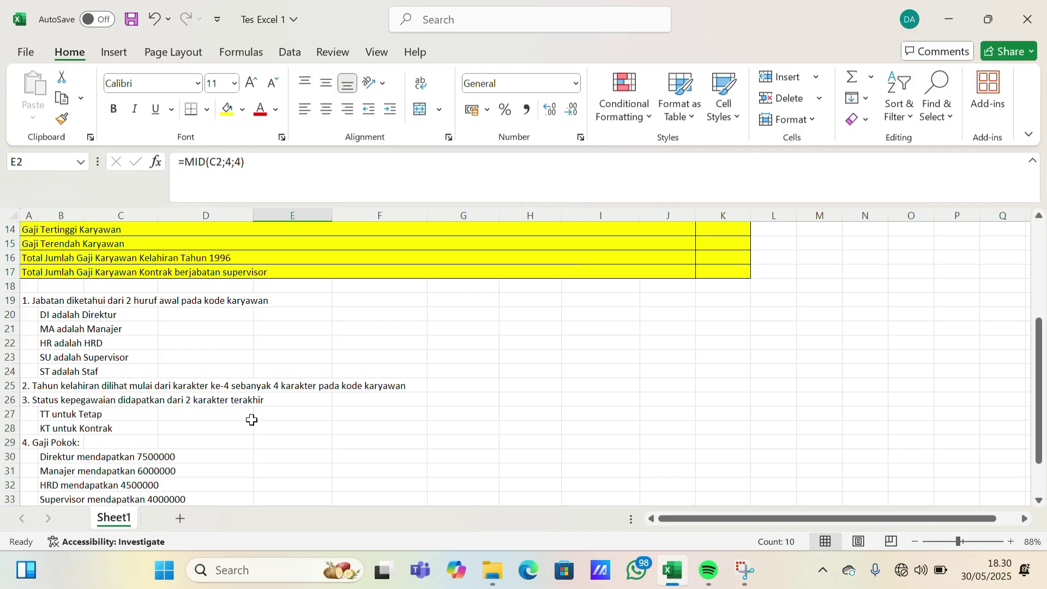
scroll(251, 420, up, 5)
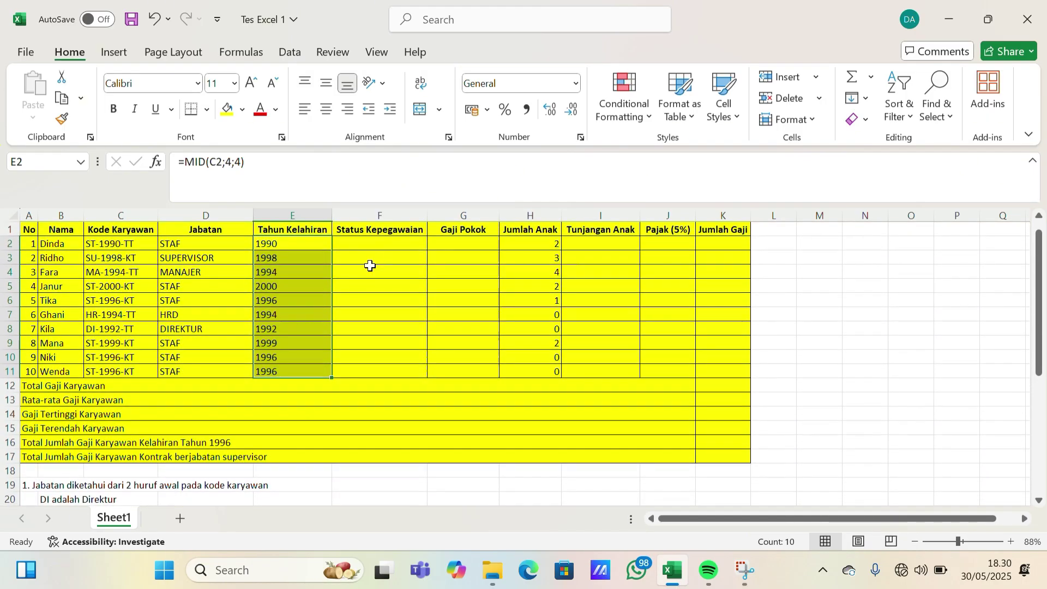
click(380, 246)
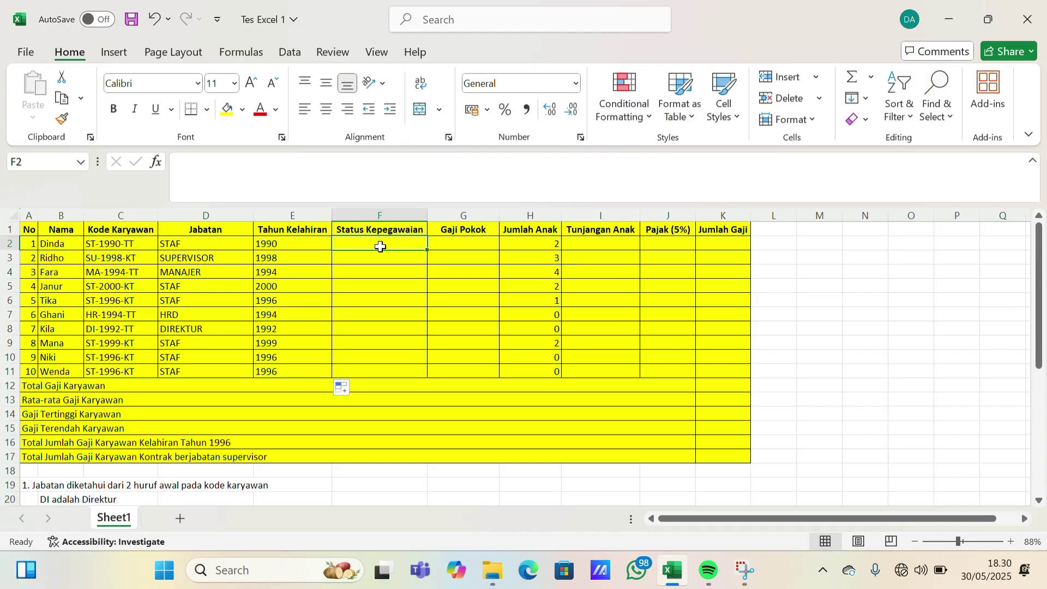
text(=)
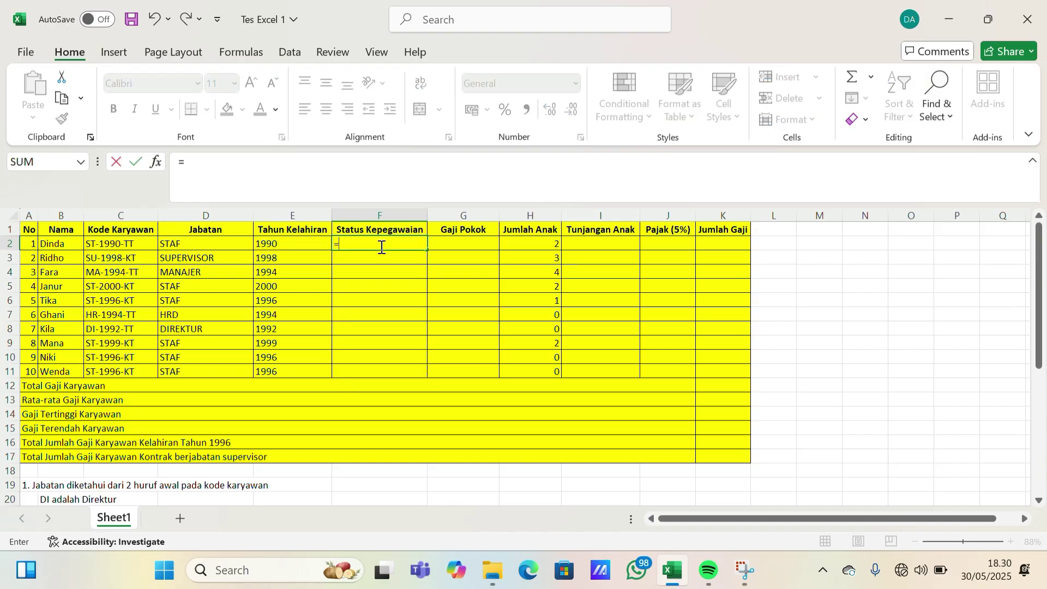
text(IF)
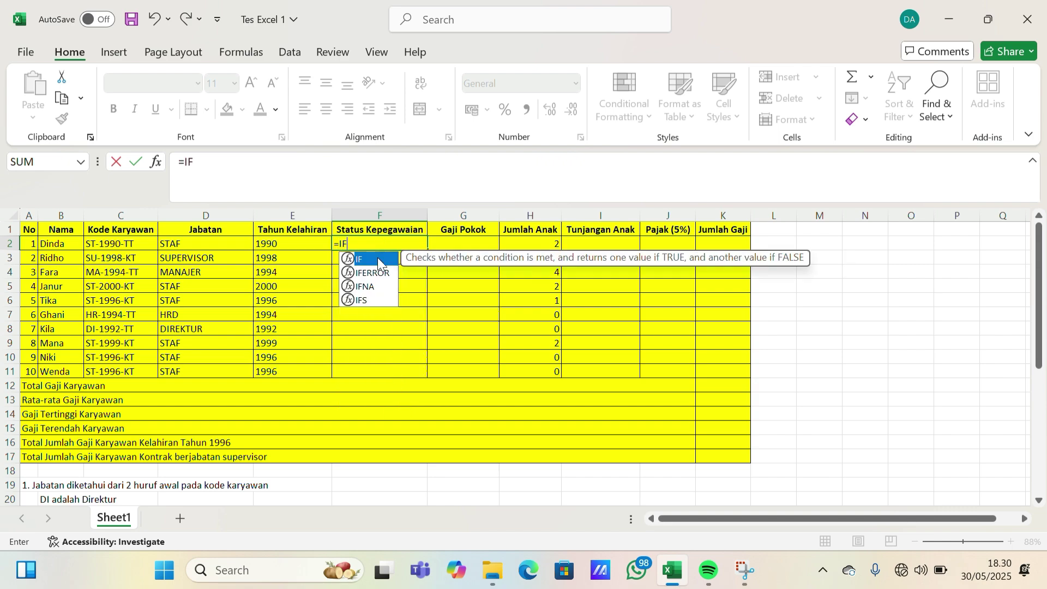
double_click(378, 258)
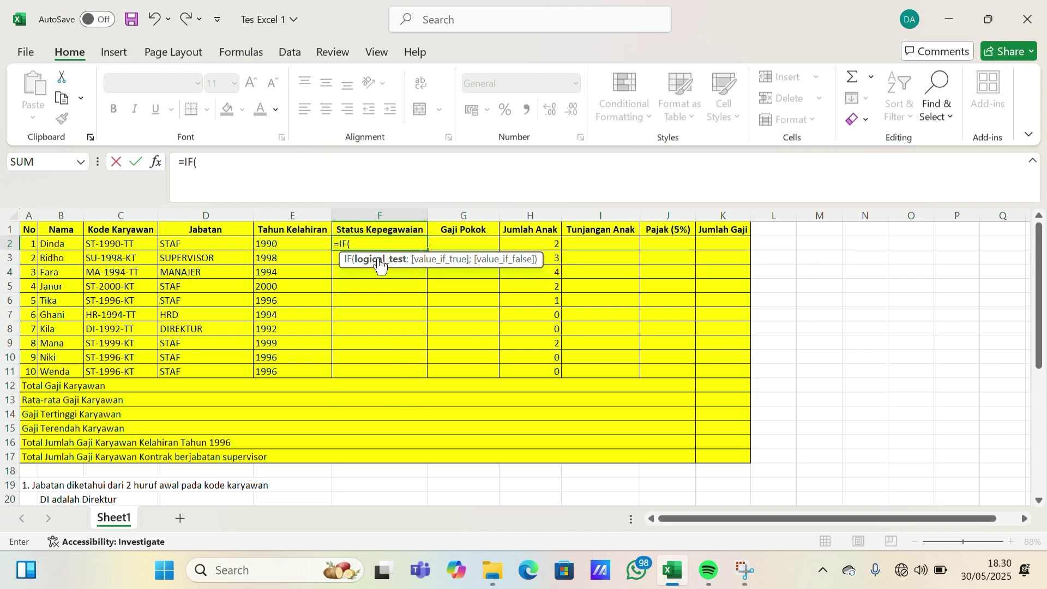
text(RIG)
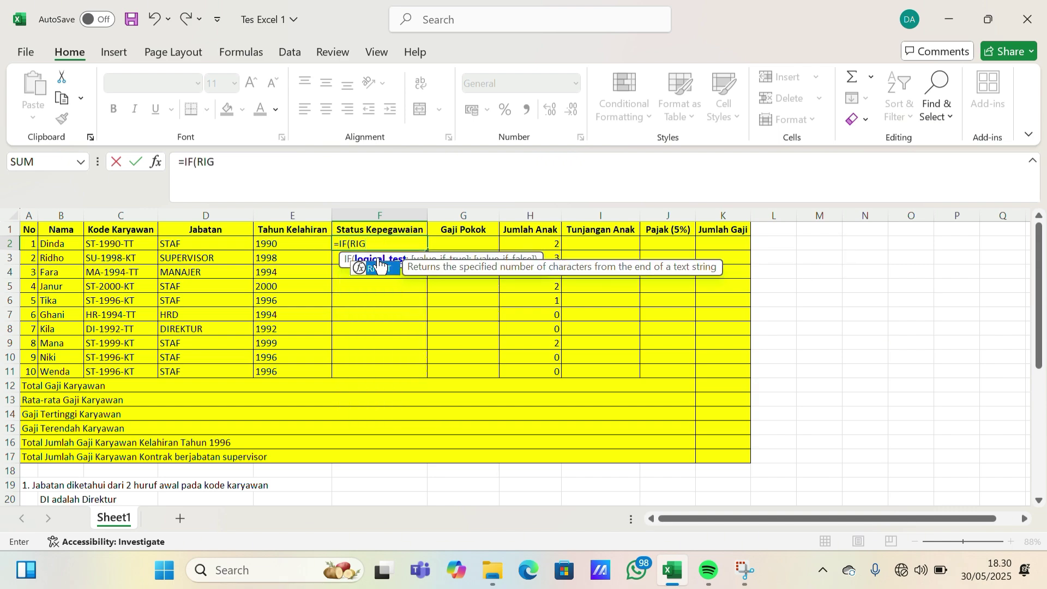
double_click(380, 267)
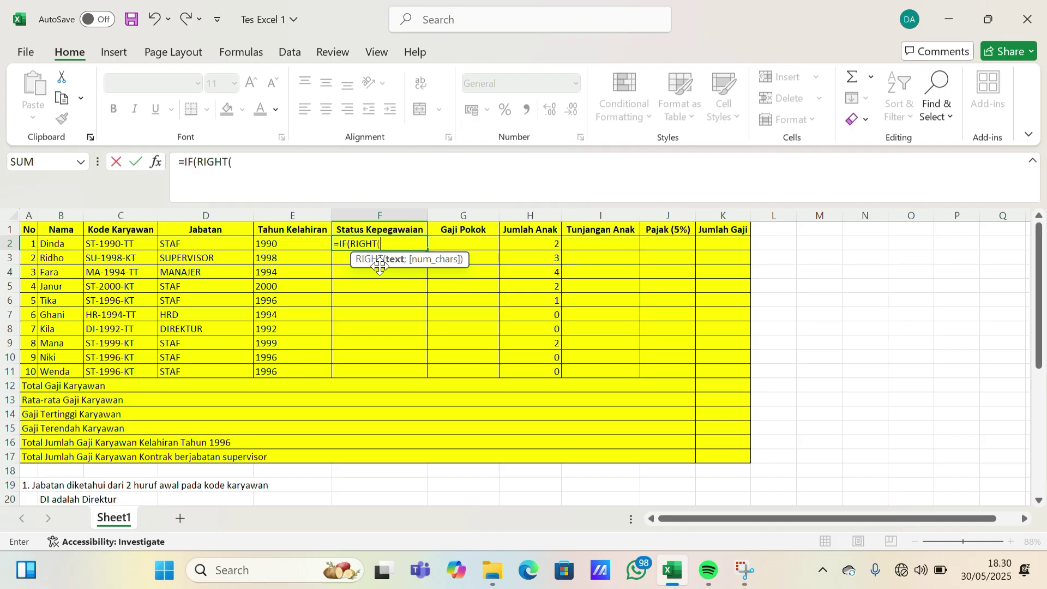
click(136, 243)
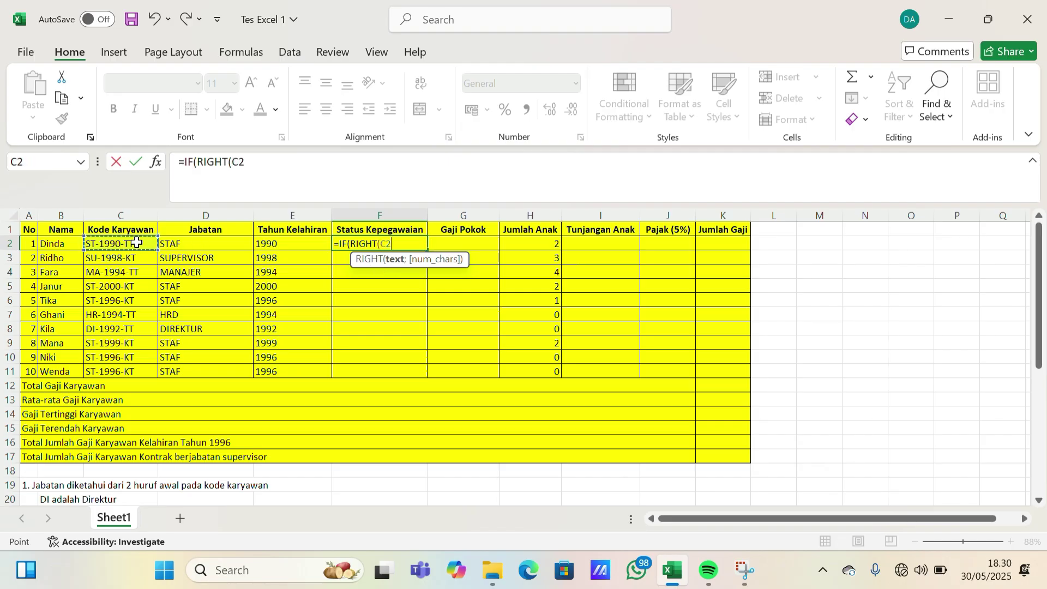
text(;)
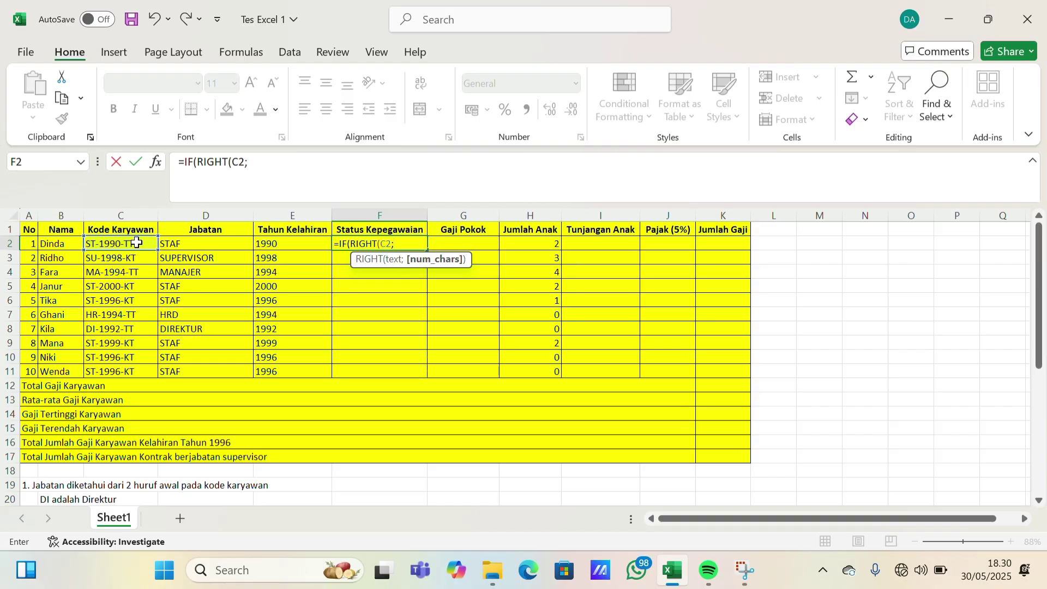
text(2)=)
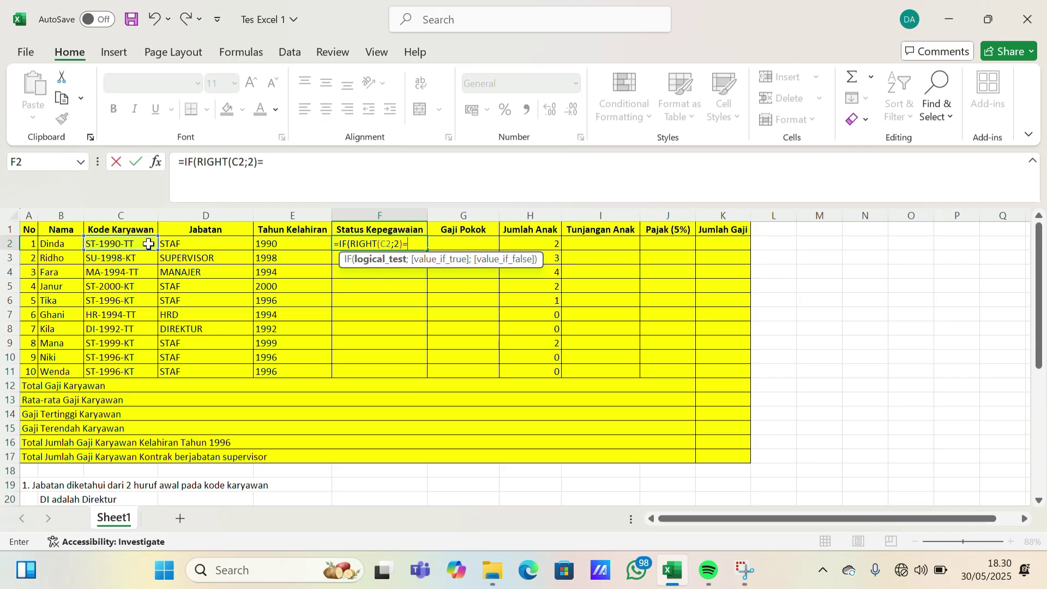
text("TT)
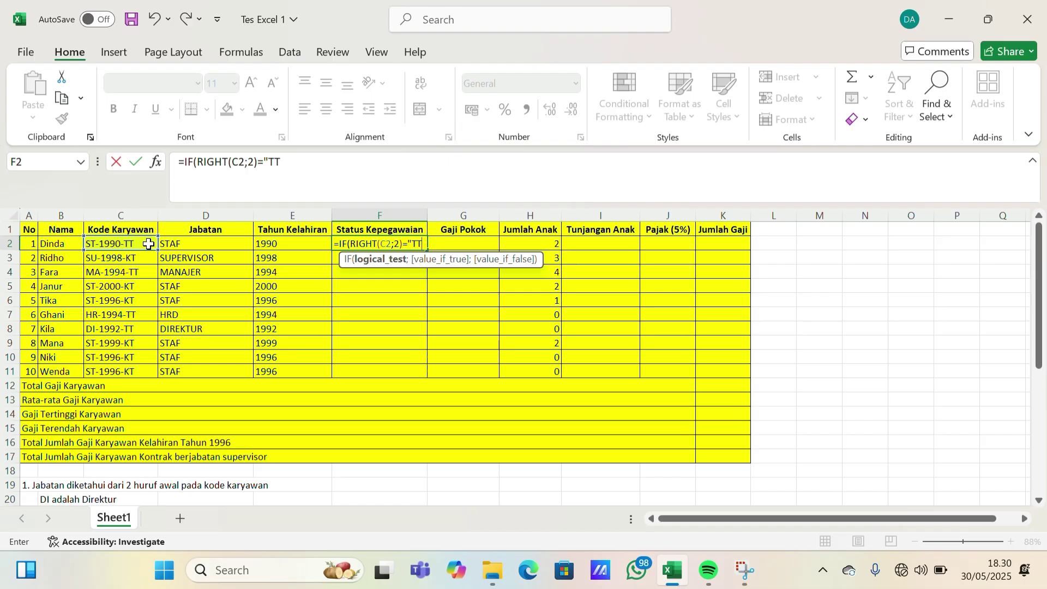
text(";)
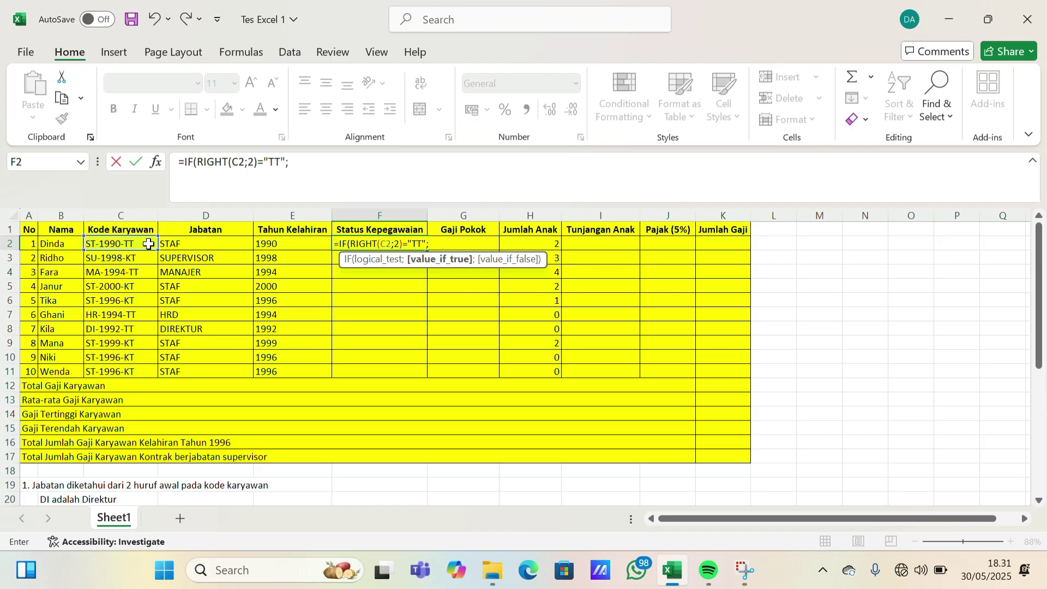
Complete the F2 formula to return "TETAP" if true and "KONTRAK" otherwise, and fill it down through F11
text("TETA)
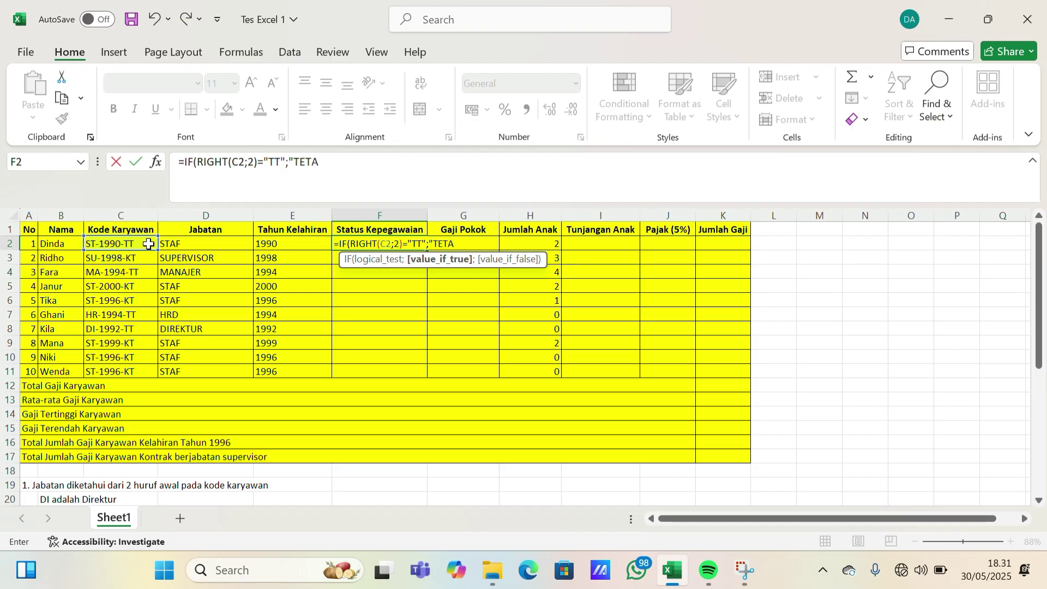
text(P";)
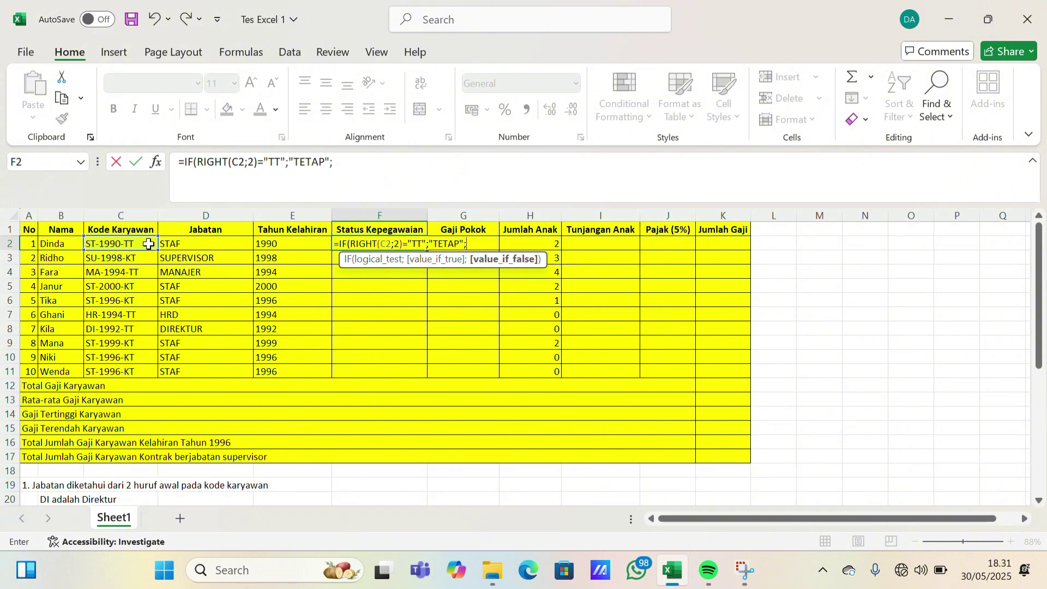
text("KONTRAK)
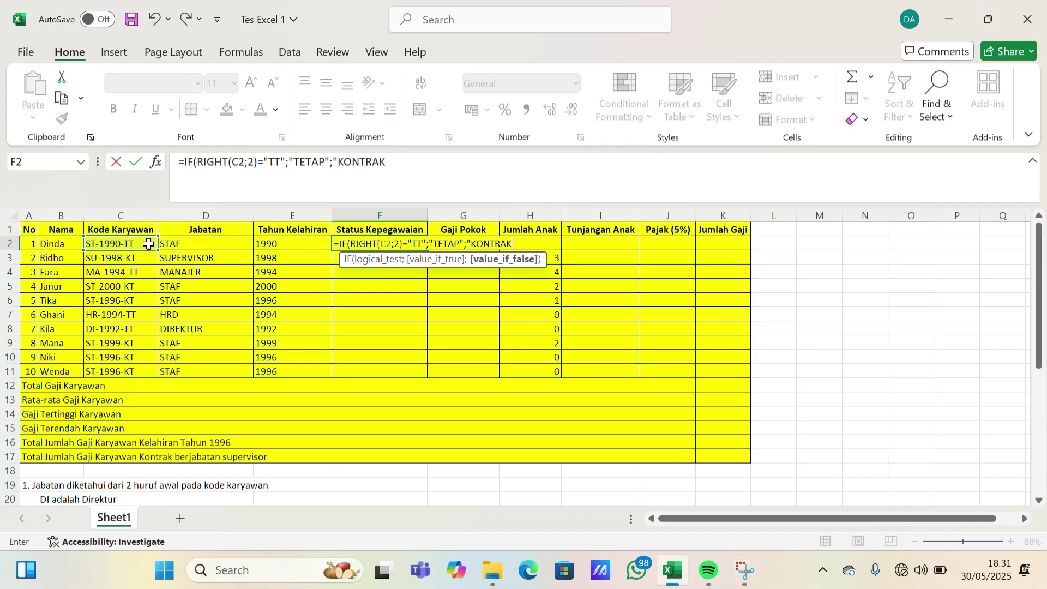
text("))
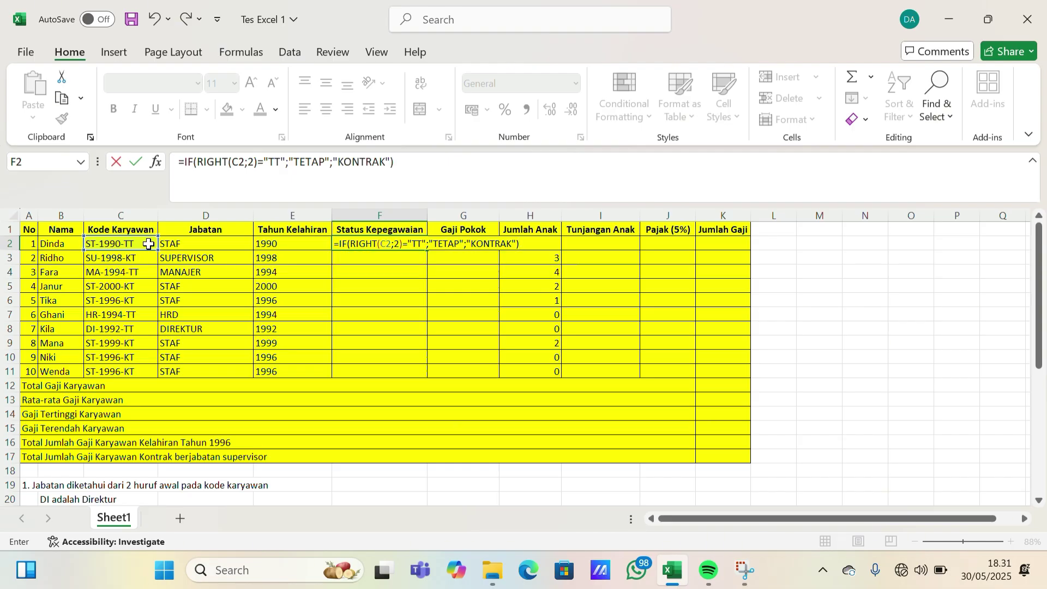
key(Return)
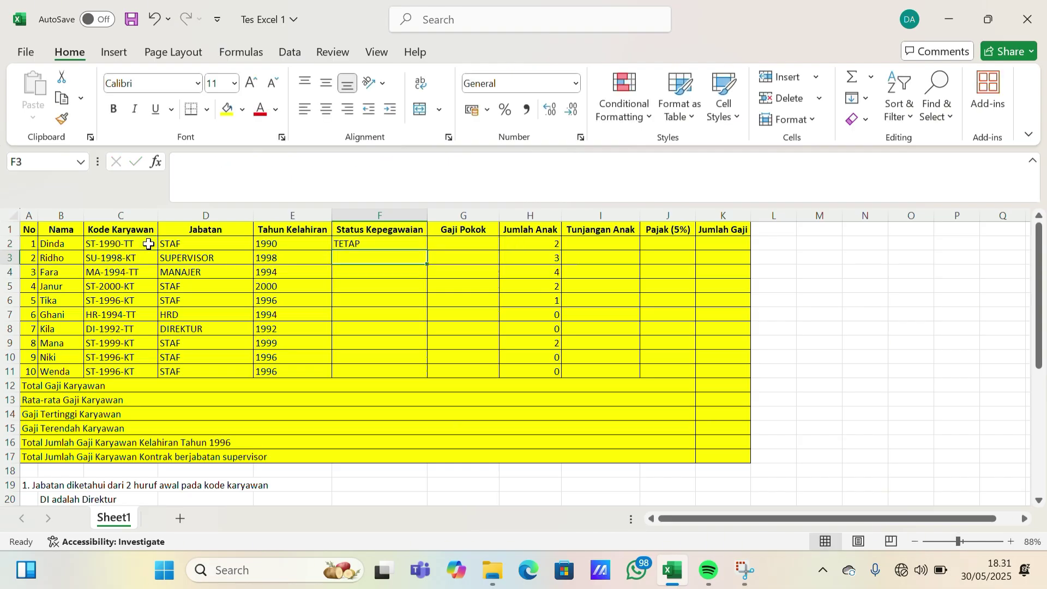
click(347, 243)
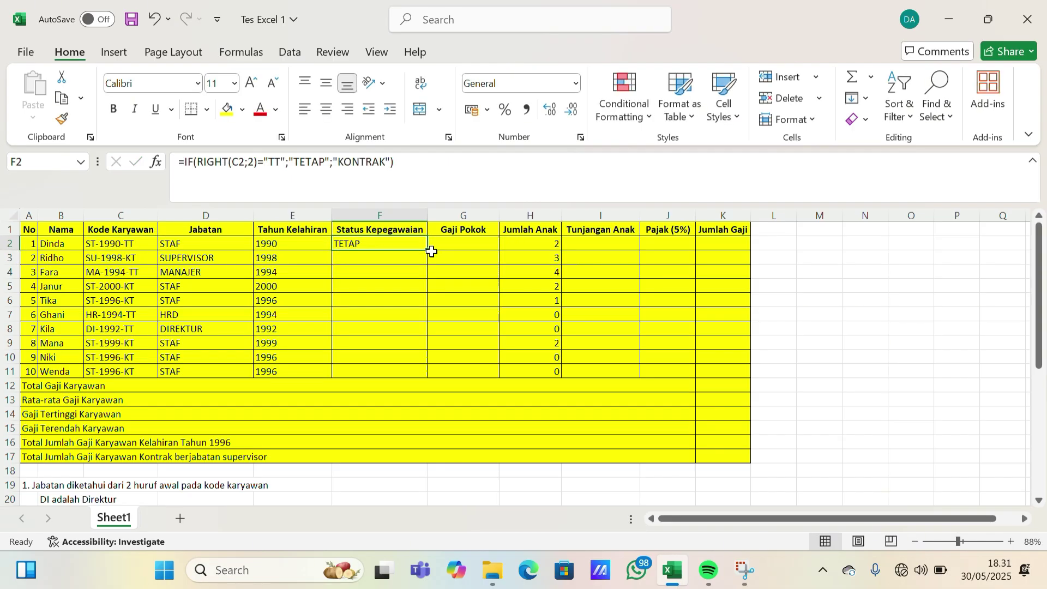
drag(427, 249, 428, 375)
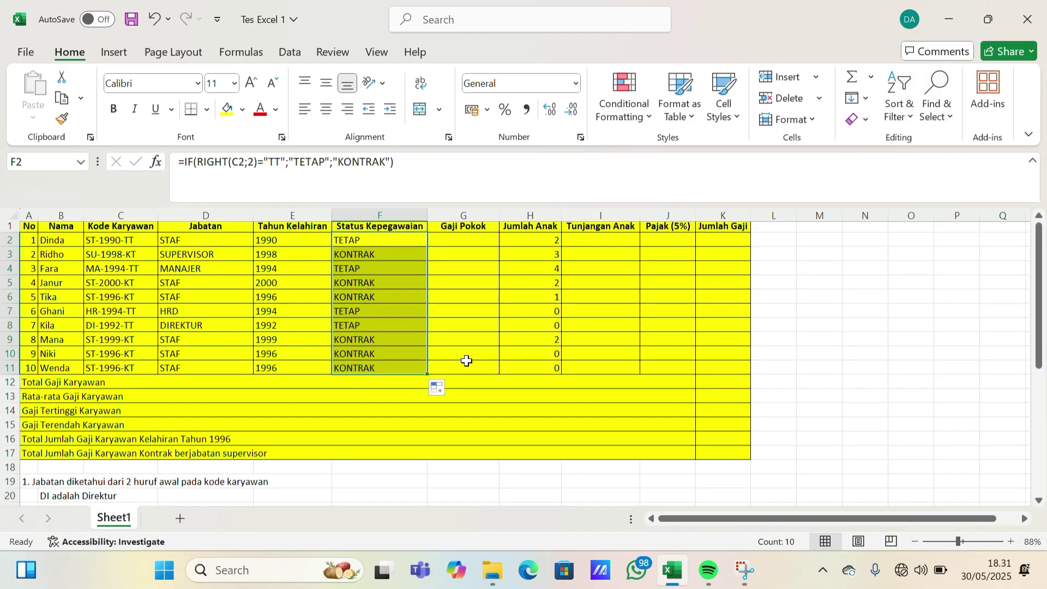
scroll(466, 360, down, 2)
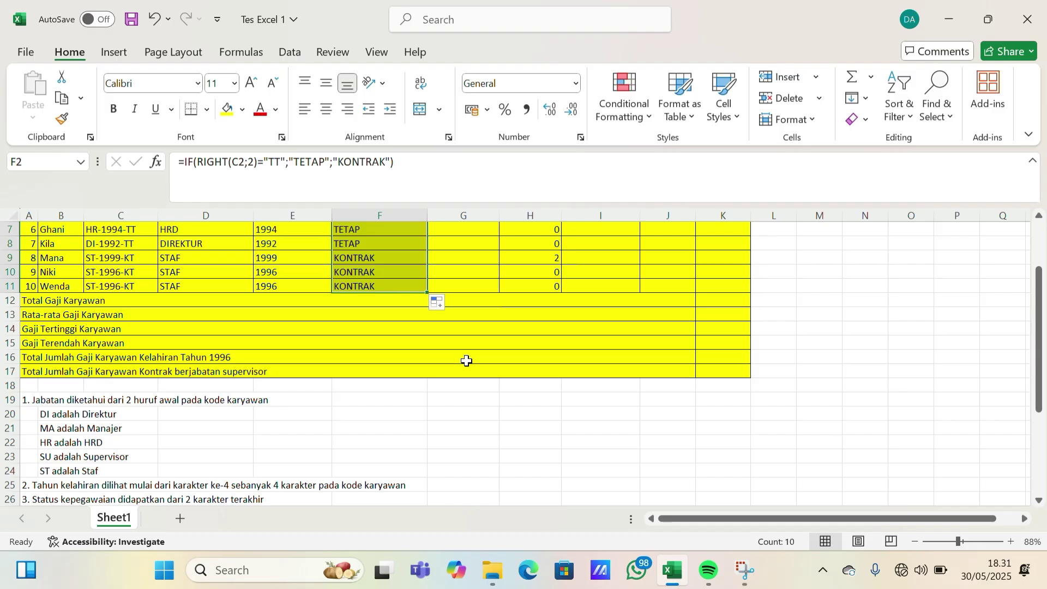
Begin an IF formula in G2 under Gaji Pokok that returns 7500000 when the position in D2 equals "DIREKTUR"
scroll(466, 361, down, 3)
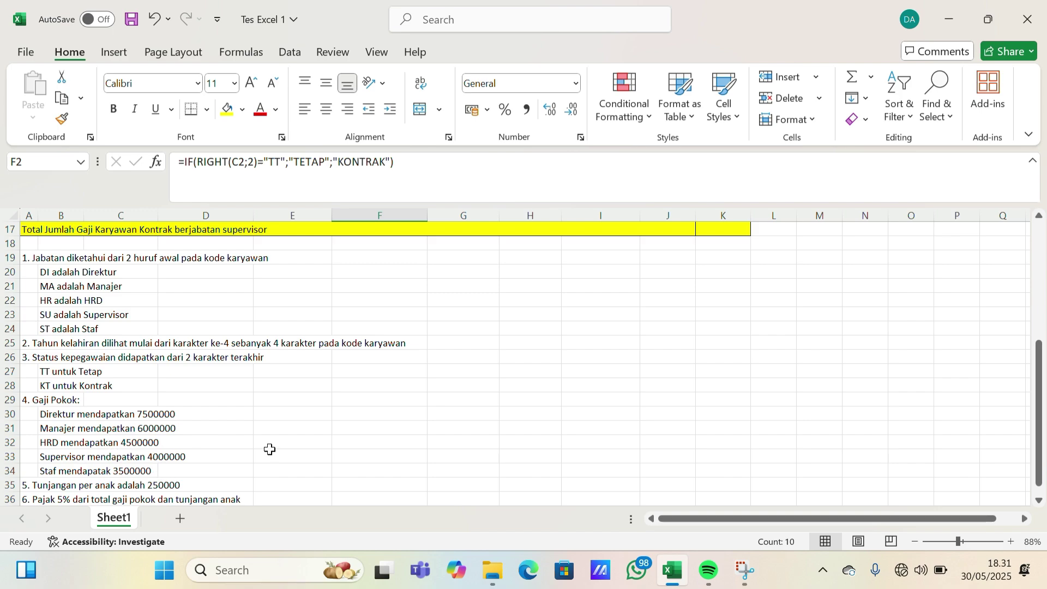
scroll(295, 439, up, 5)
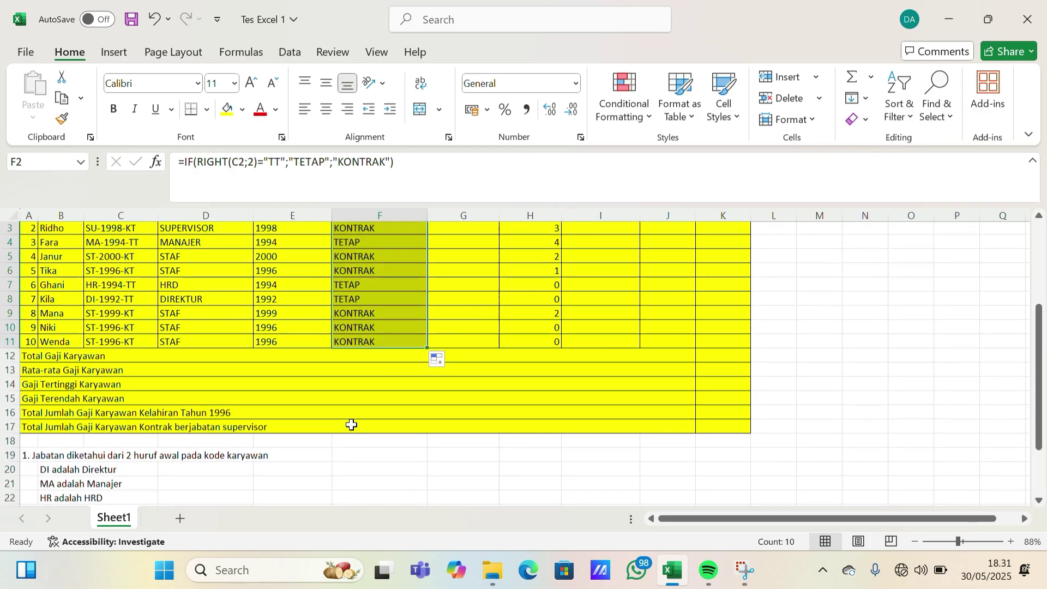
click(471, 243)
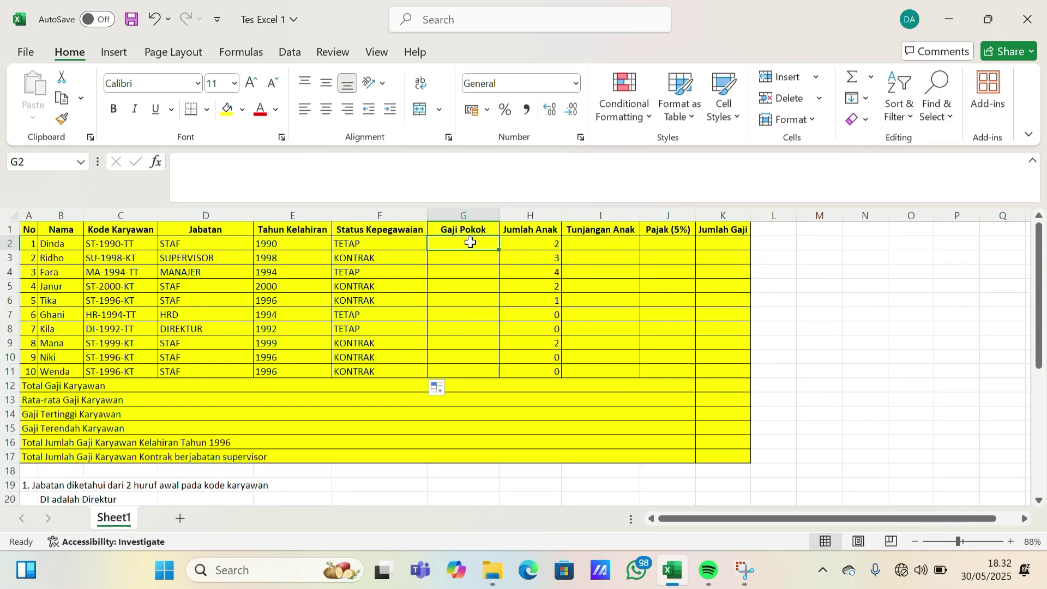
text(=IF)
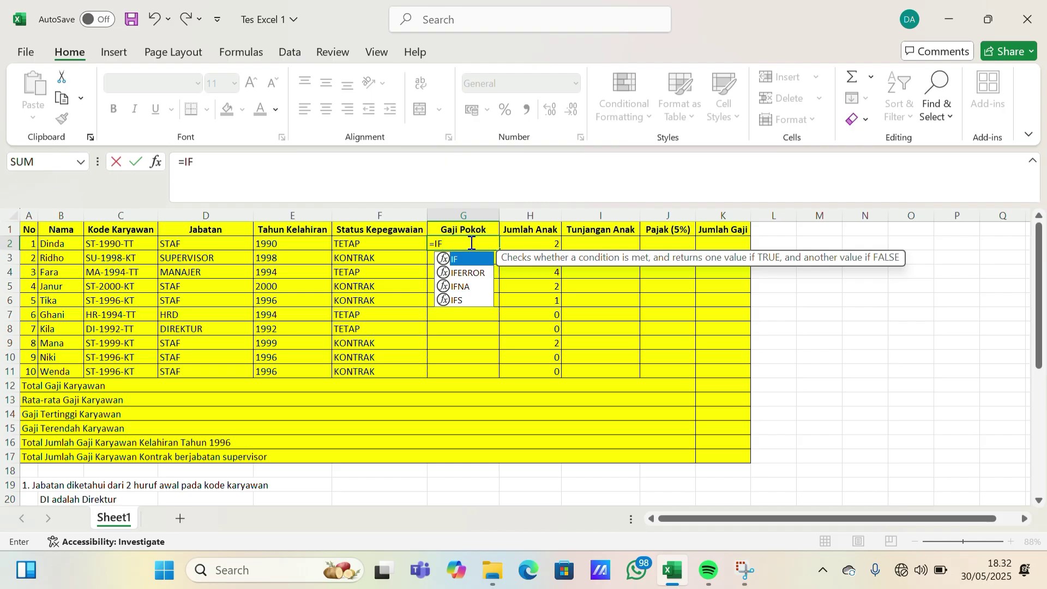
double_click(465, 259)
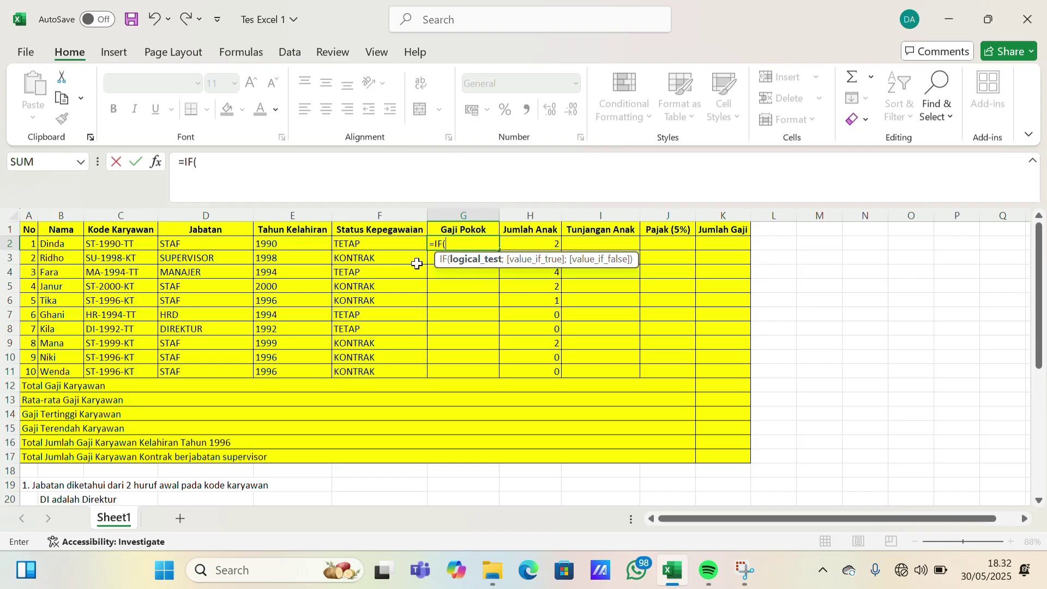
click(214, 246)
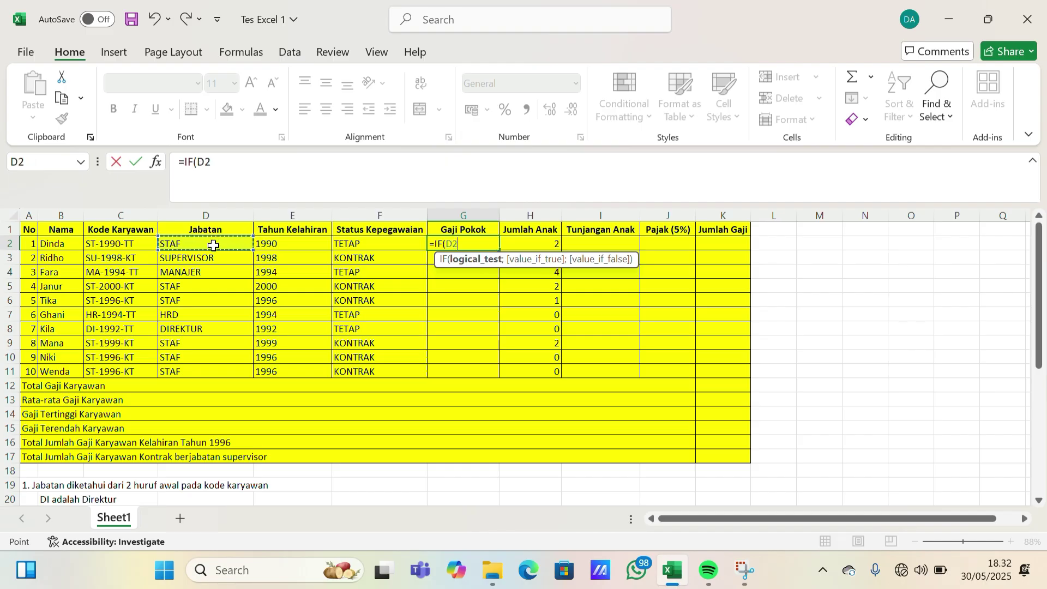
text(="DIREKTUR)
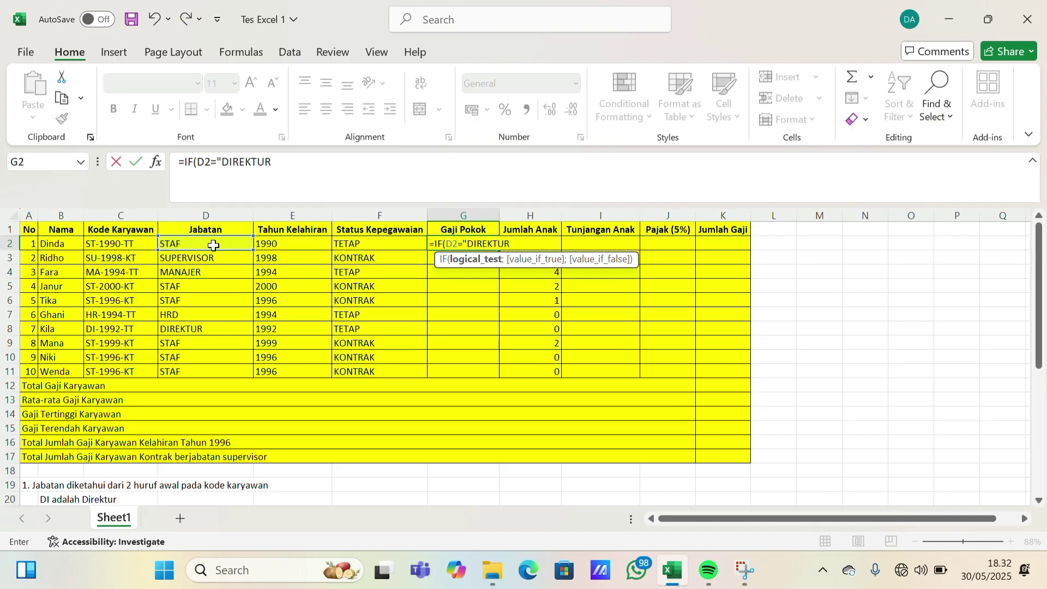
text(";)
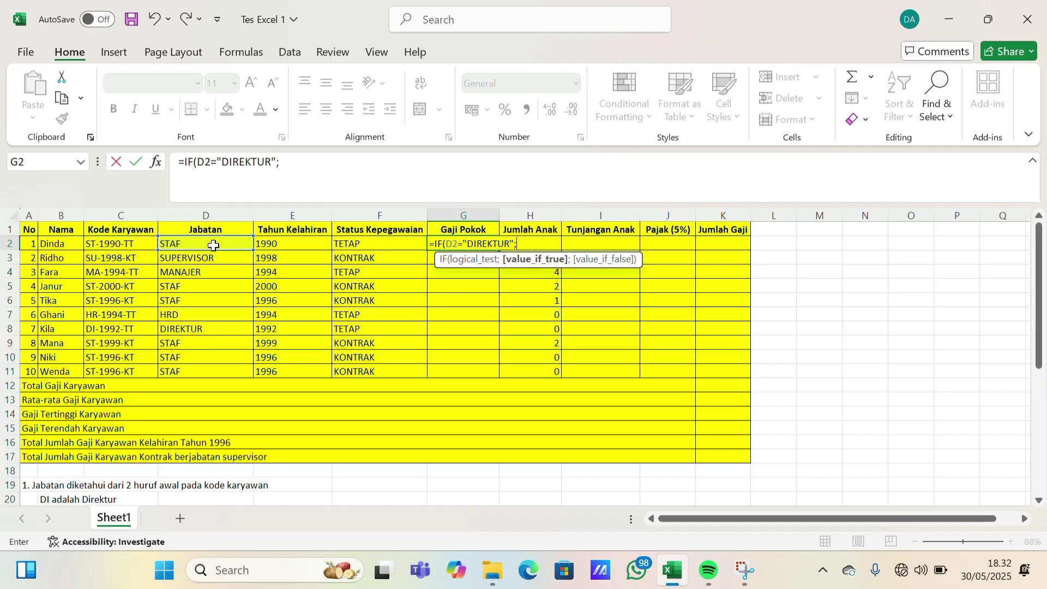
text(7500000;)
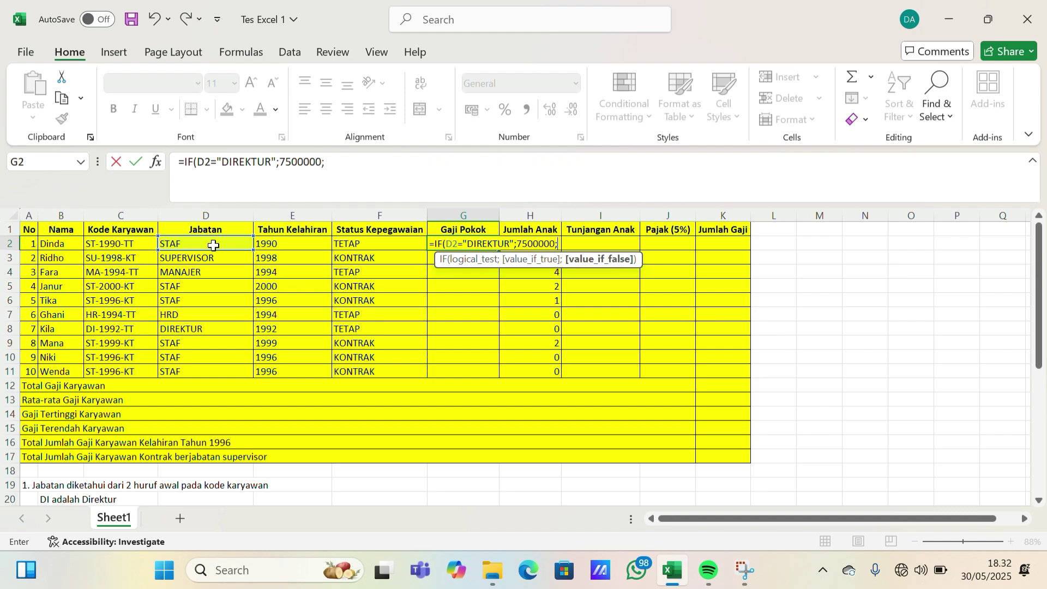
Nest a second IF in the G2 formula that returns 6000000 when D2 equals "MANAJER"
text(IF)
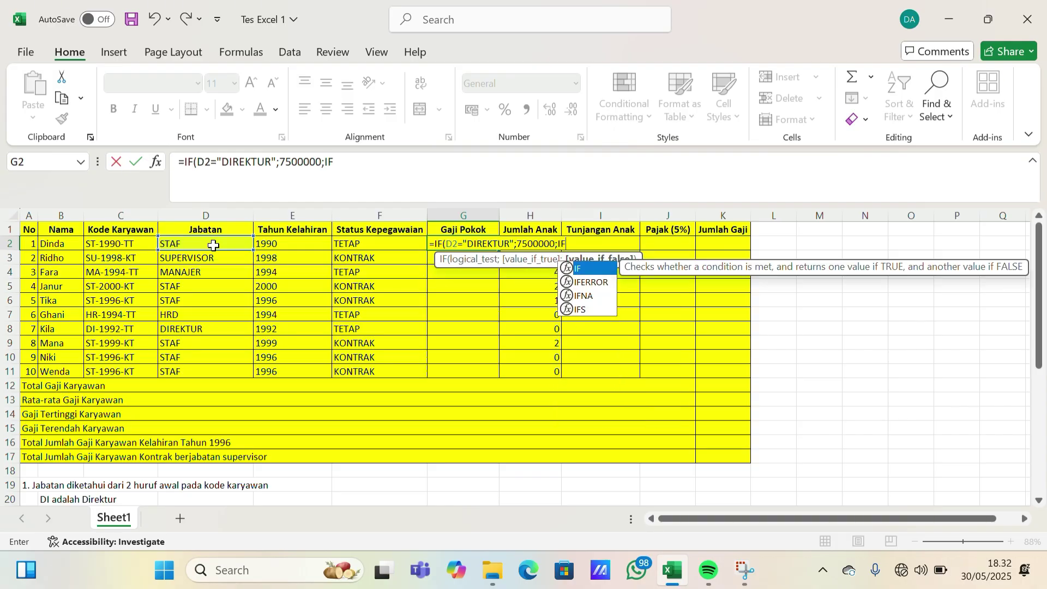
double_click(587, 267)
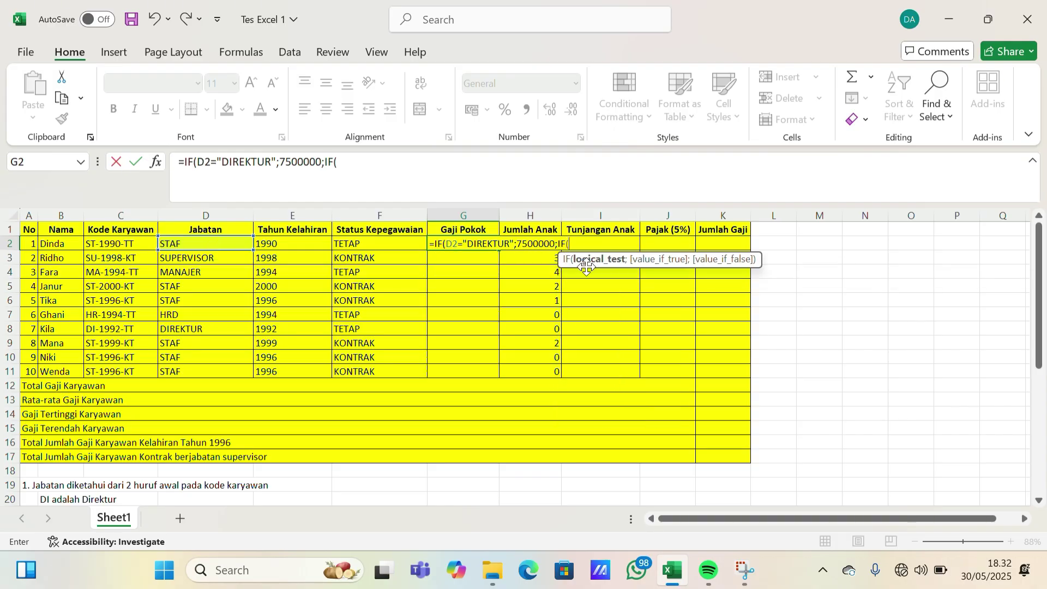
click(226, 246)
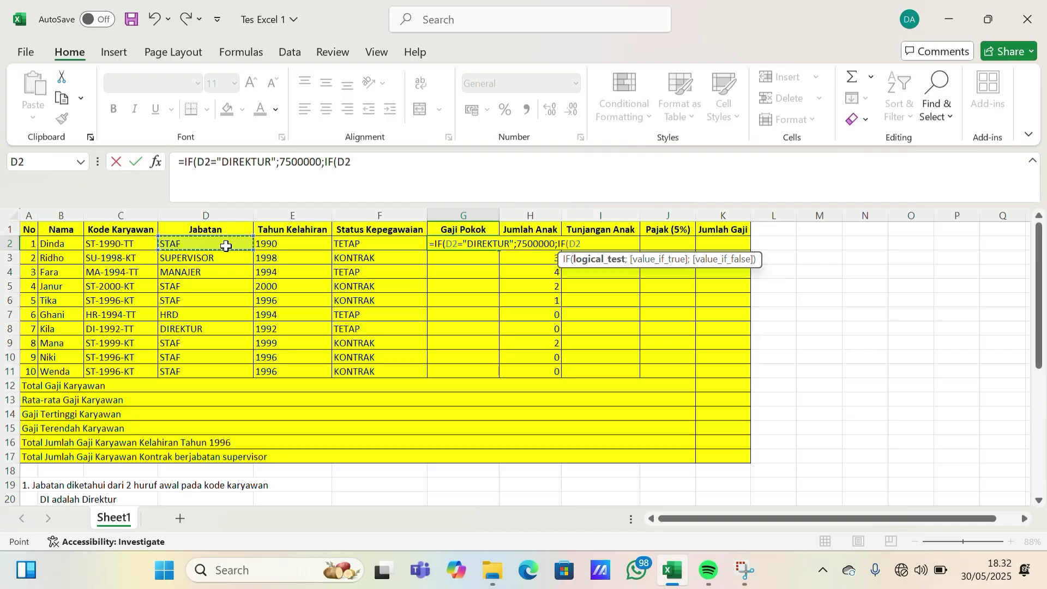
text(=)
text("MANA)
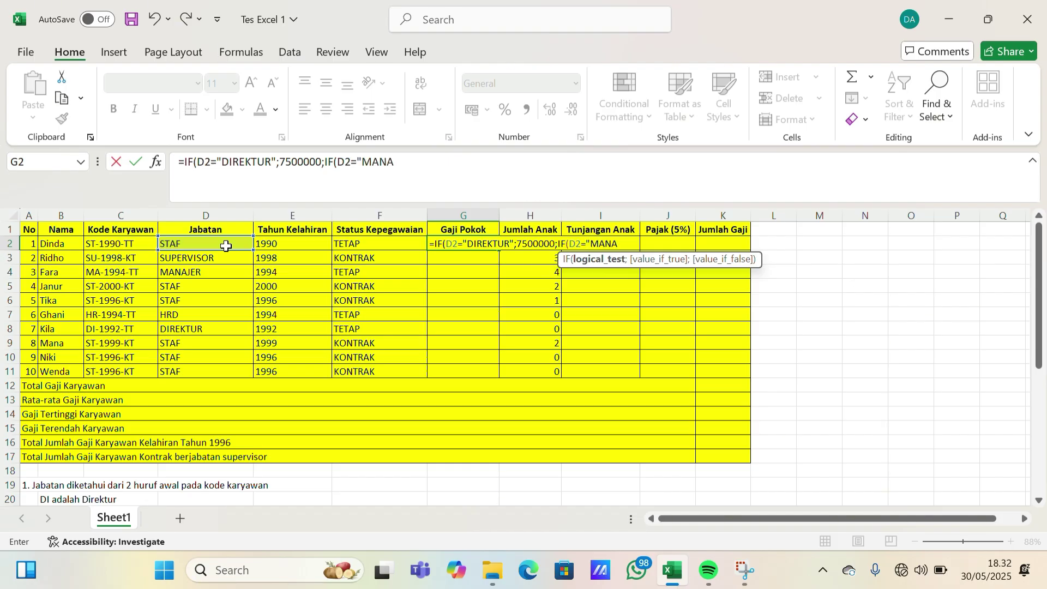
text(JER";6000)
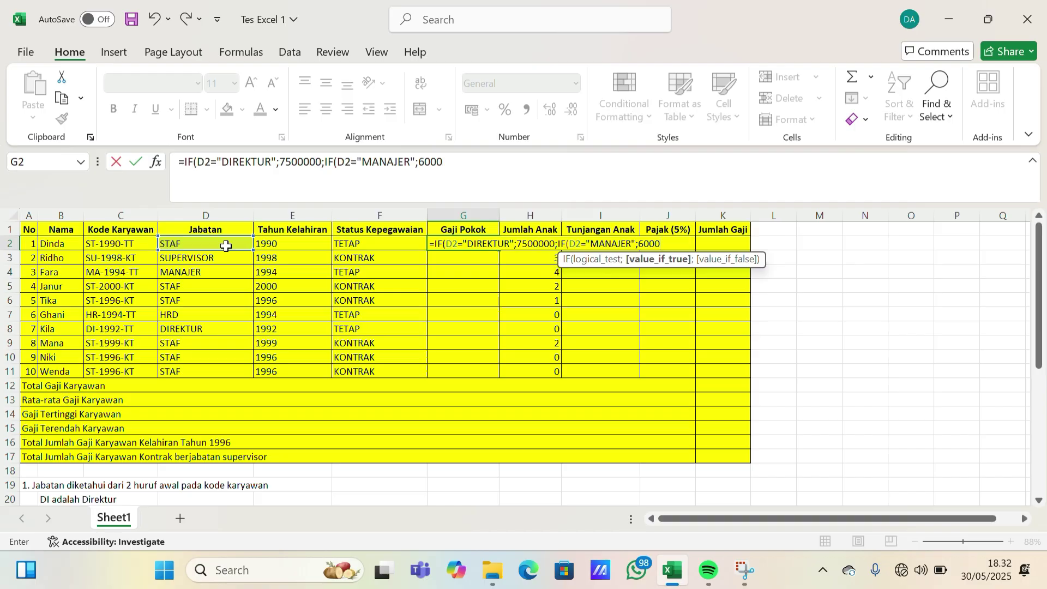
text(000;)
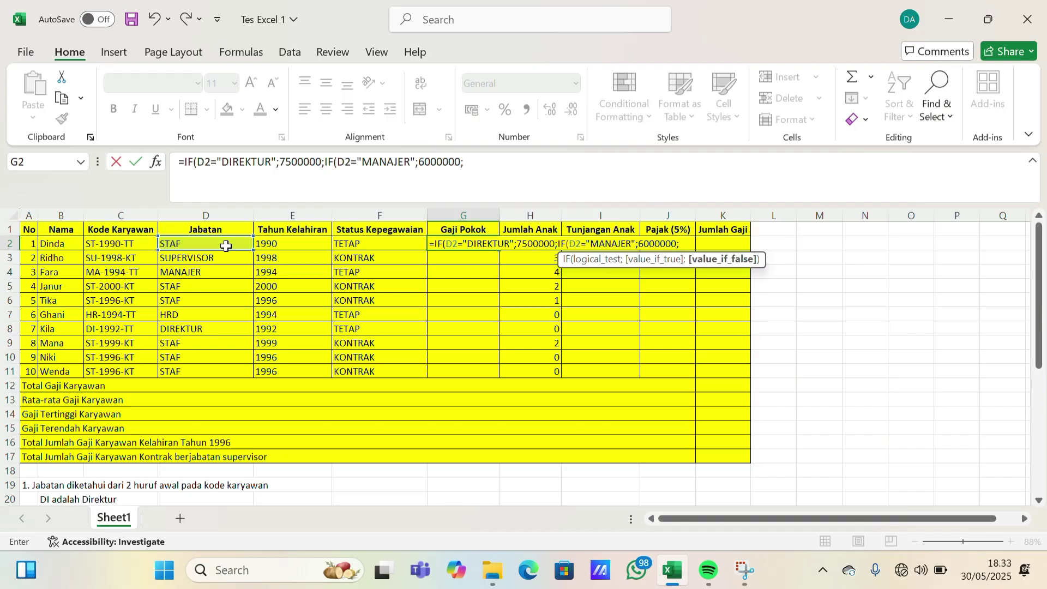
Nest a third IF in the G2 formula that returns 4500000 when D2 equals "HRD"
text(IF)
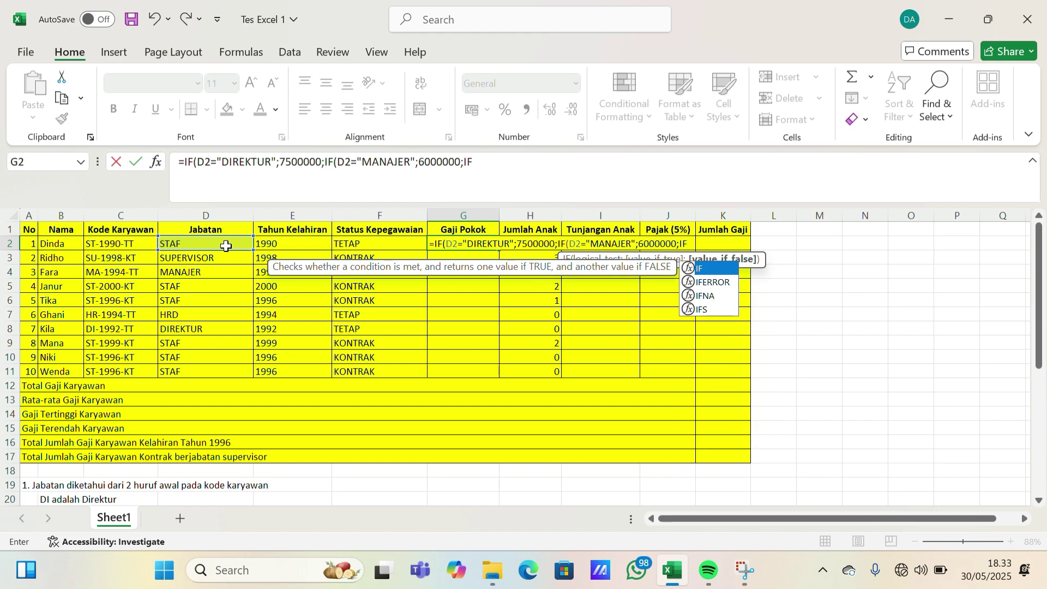
double_click(718, 269)
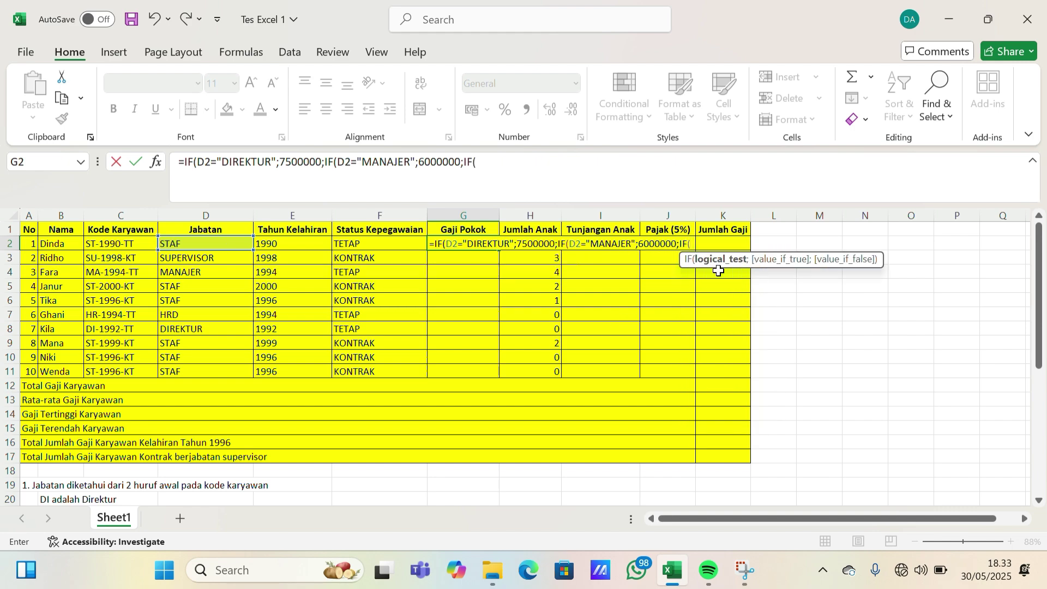
click(231, 244)
text(=)
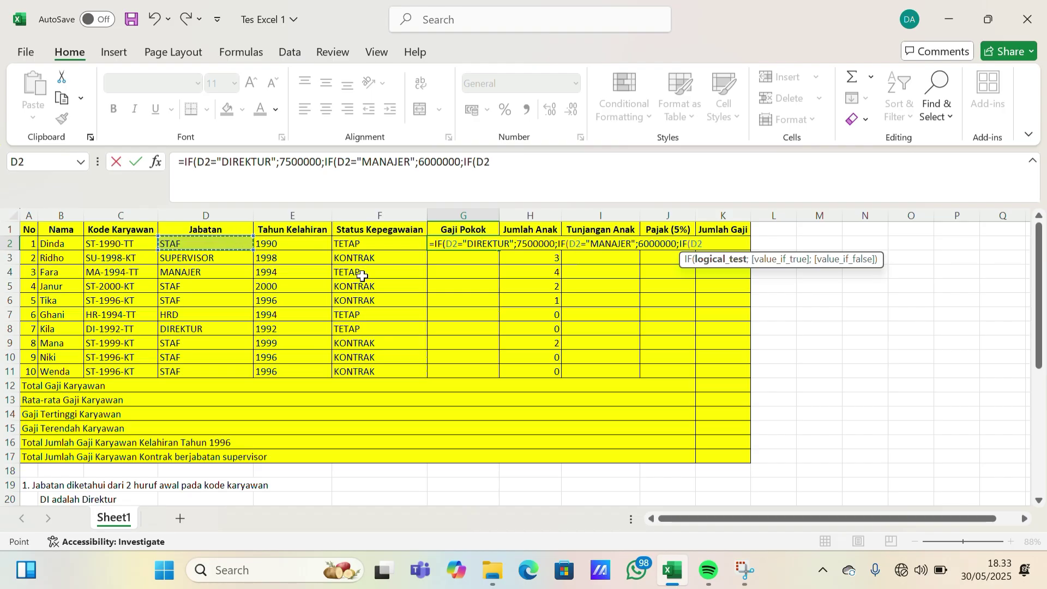
text("HRD)
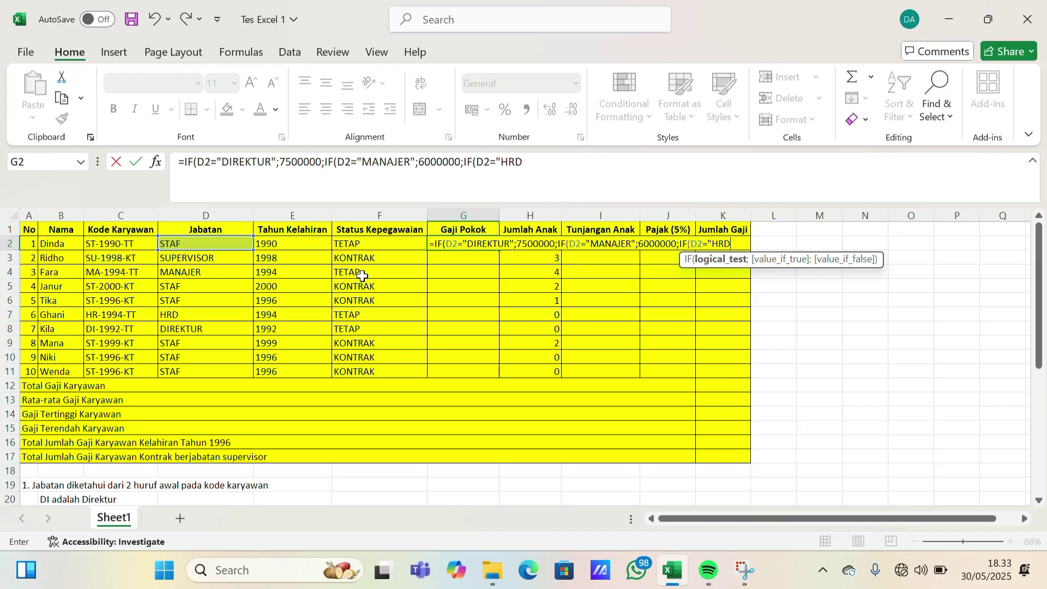
text(";)
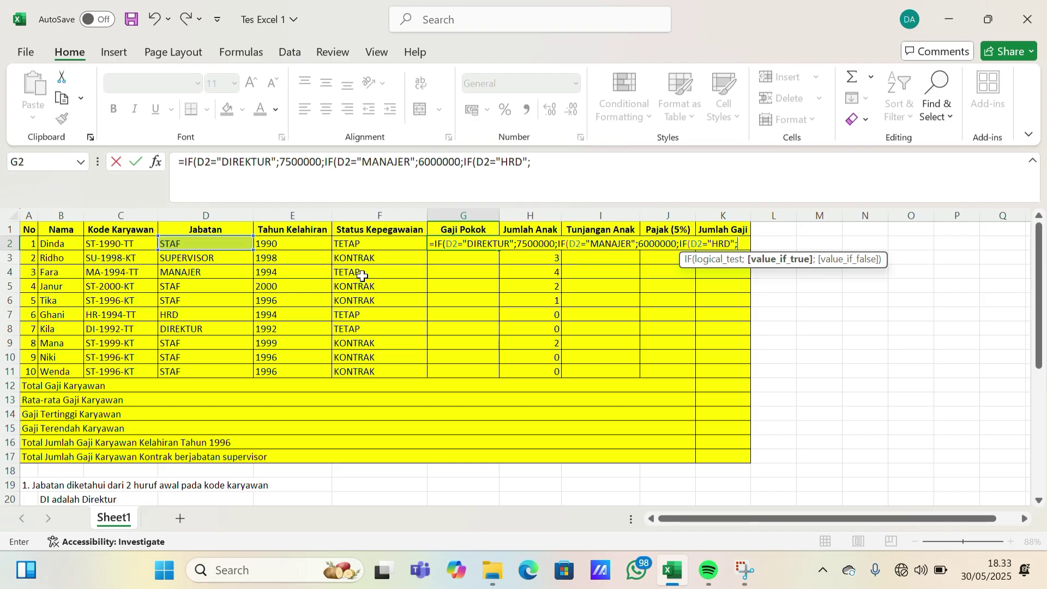
text(4500000)
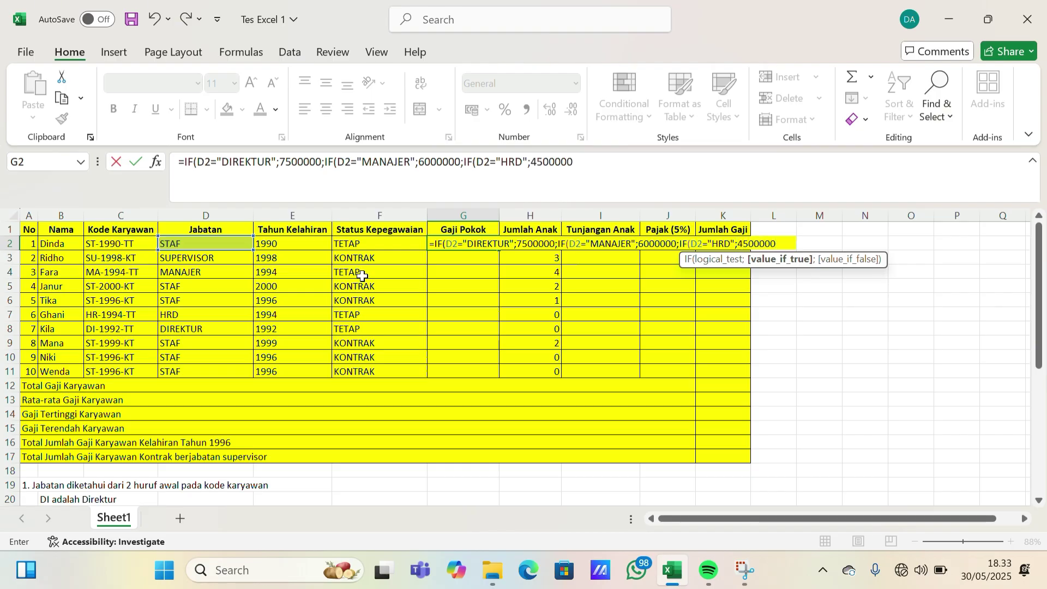
Nest a fourth IF in the G2 formula that returns 4000000 when D2 equals "SUPERVISOR"
text(;IF)
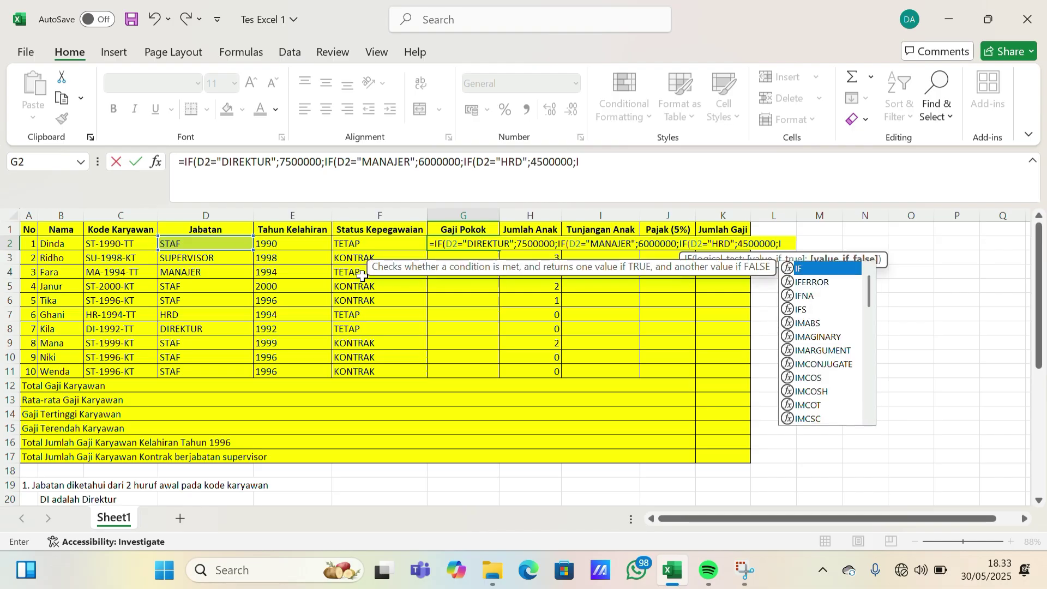
double_click(817, 266)
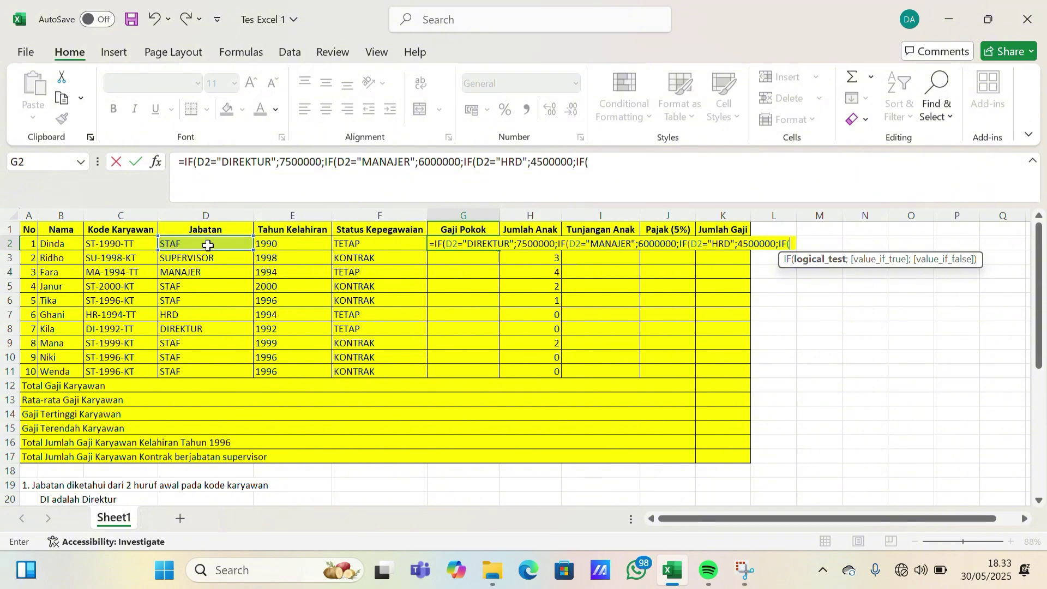
click(229, 244)
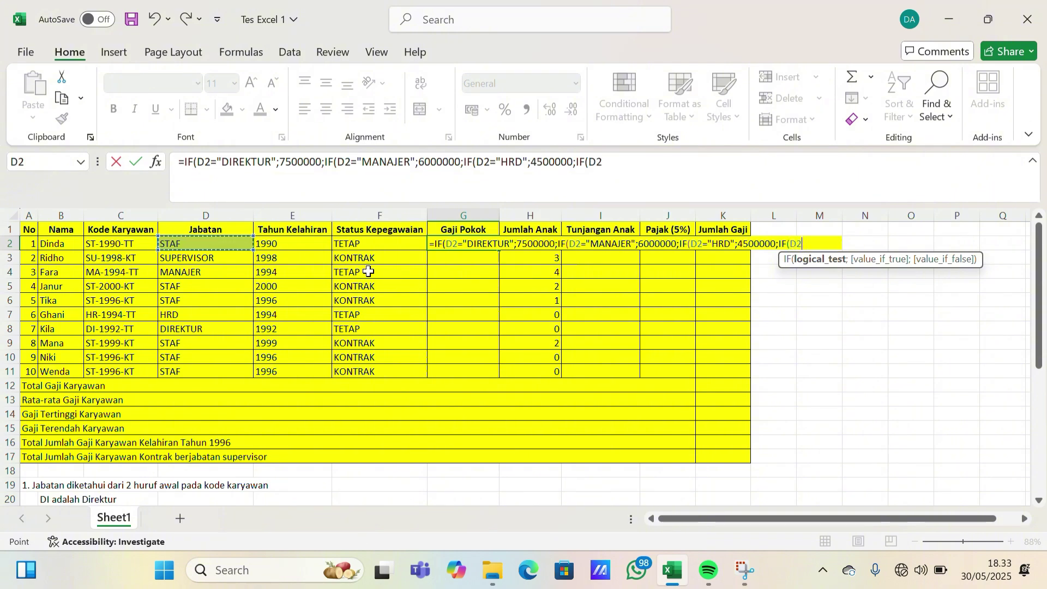
text(="SU[)
key(BackSpace)
text(PERVI)
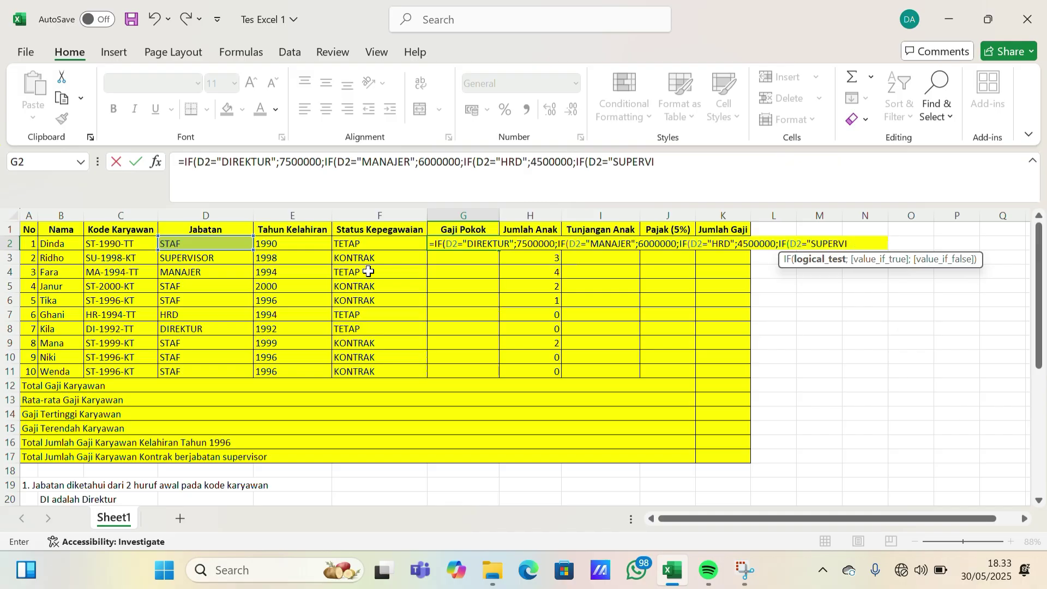
text(SOR";)
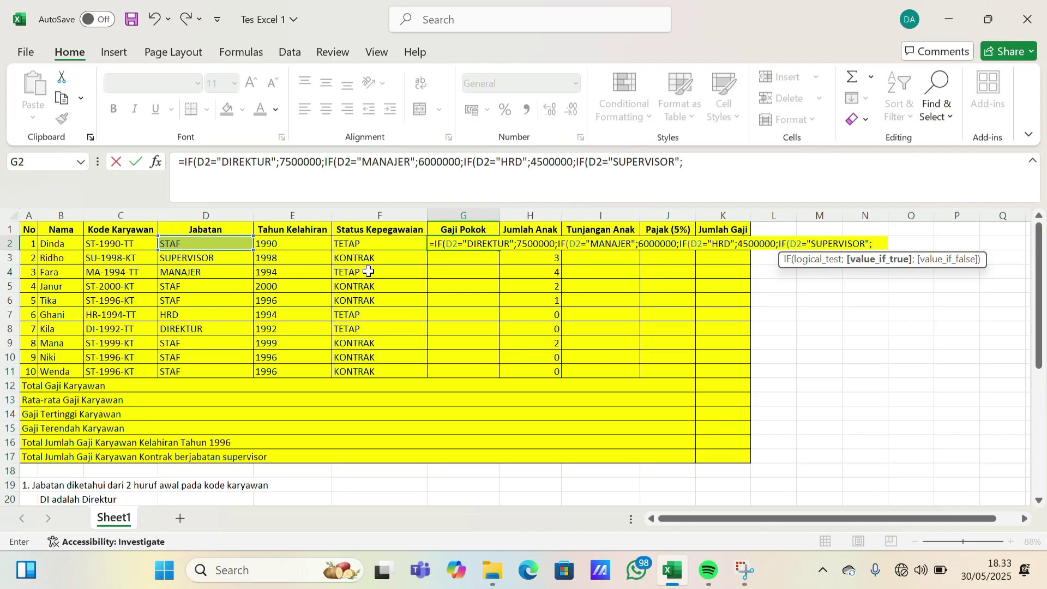
click(691, 172)
text(400)
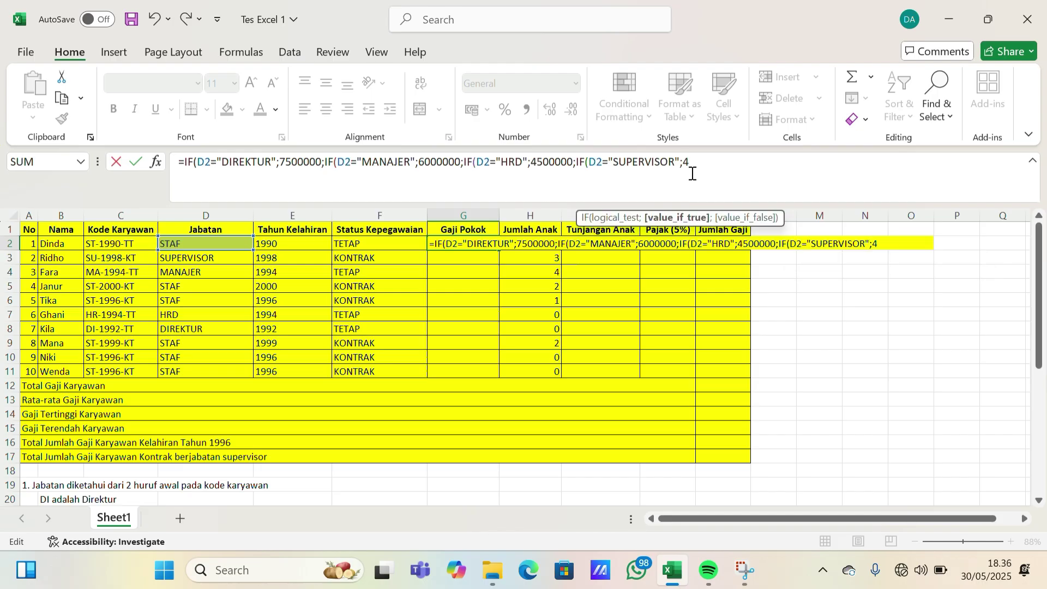
text(000;)
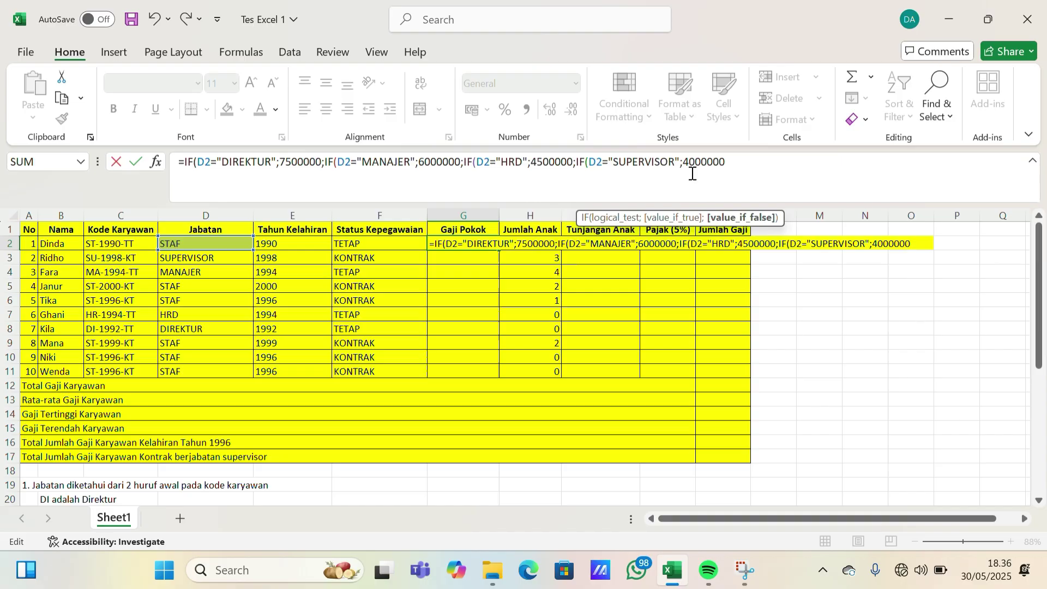
Complete the G2 formula with 3500000 for any other position, close all four IFs, and fill it down through G11
text(5)
key(BackSpace)
text(3500000)
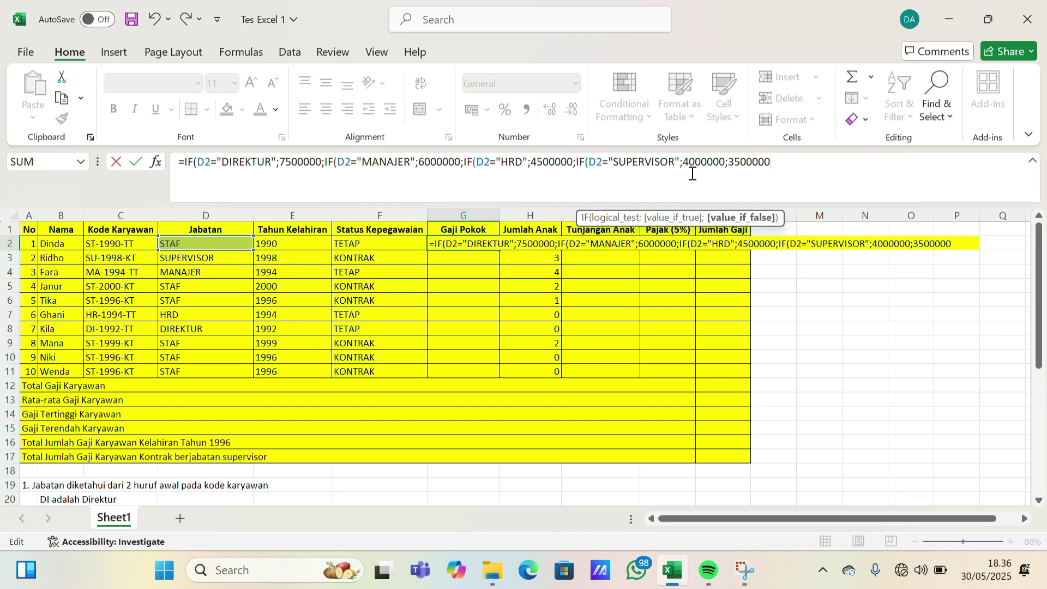
text())
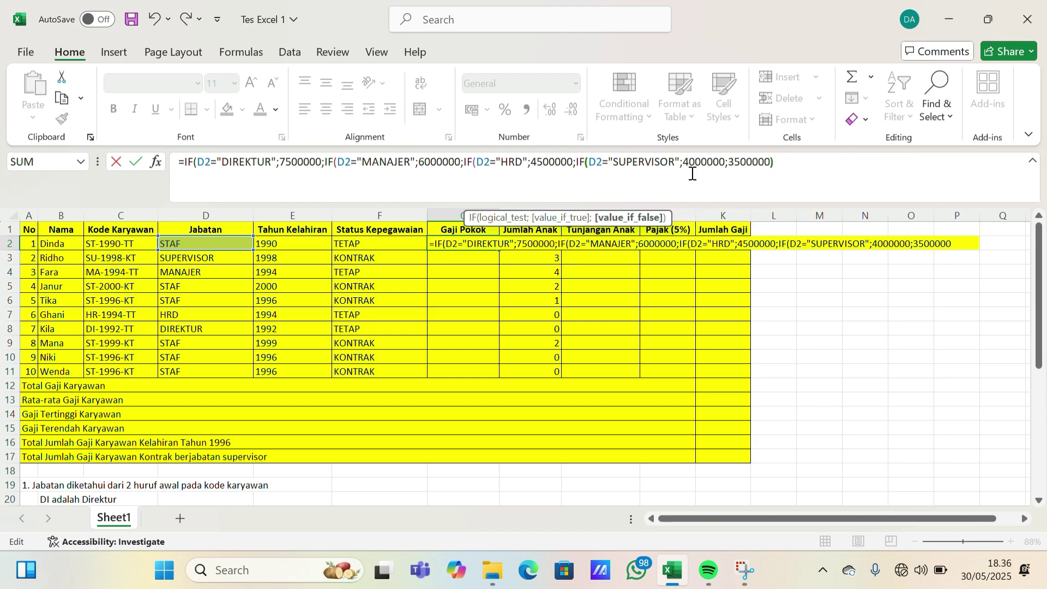
text())))
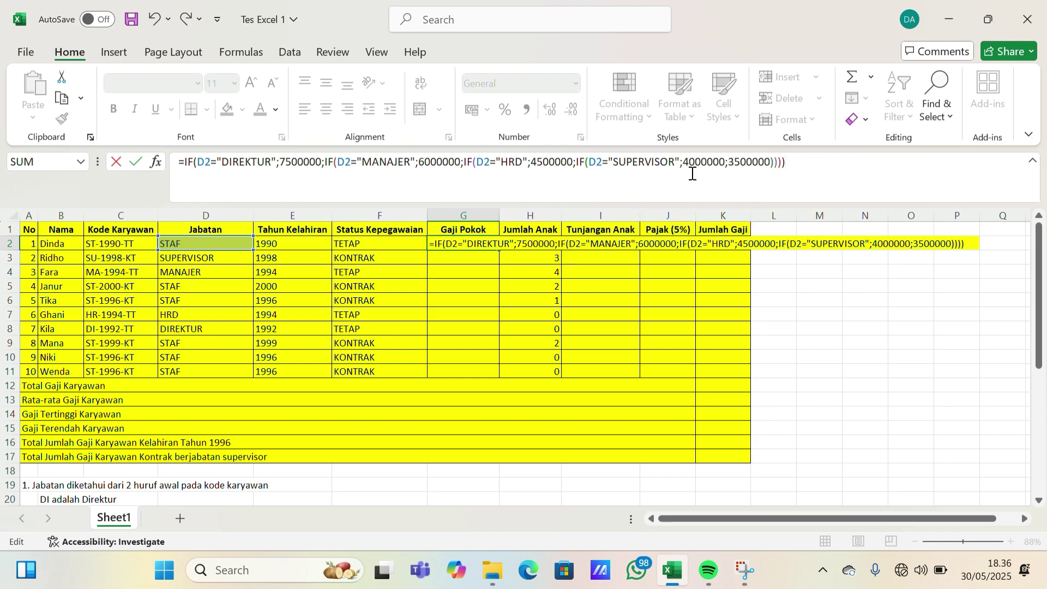
key(Return)
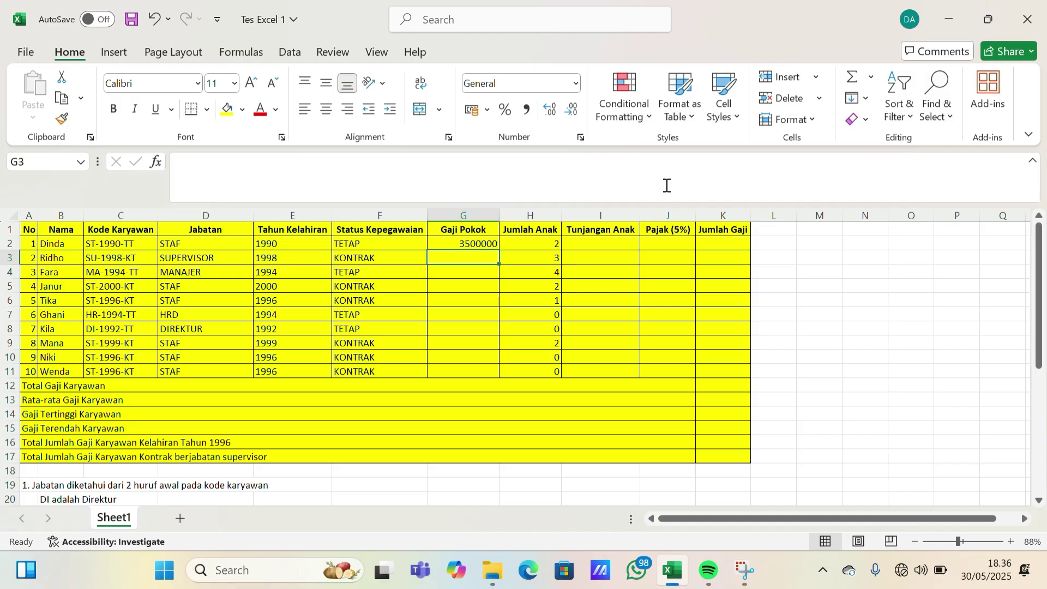
click(480, 244)
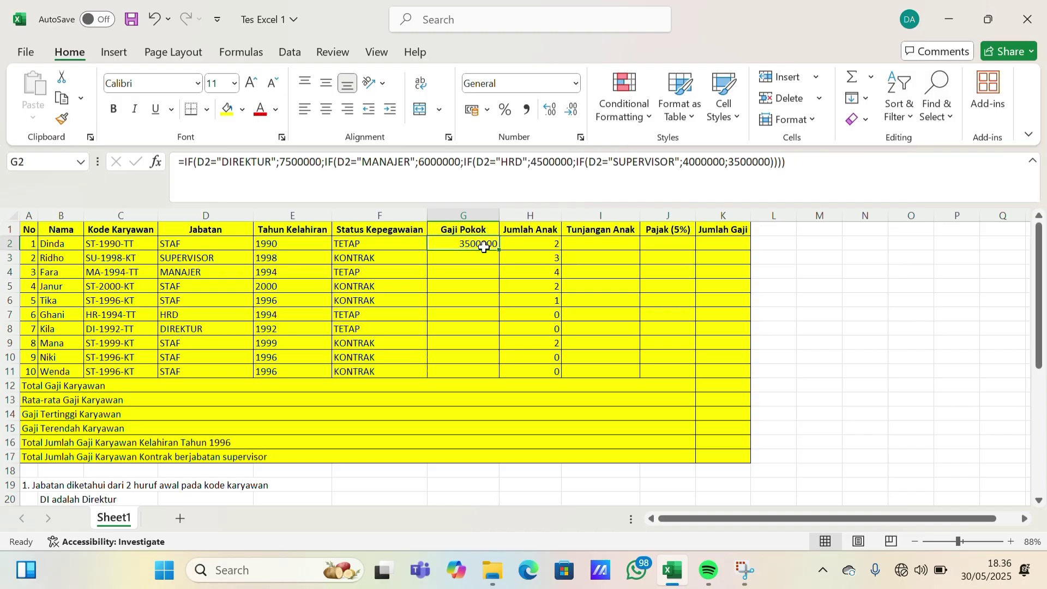
drag(499, 249, 494, 374)
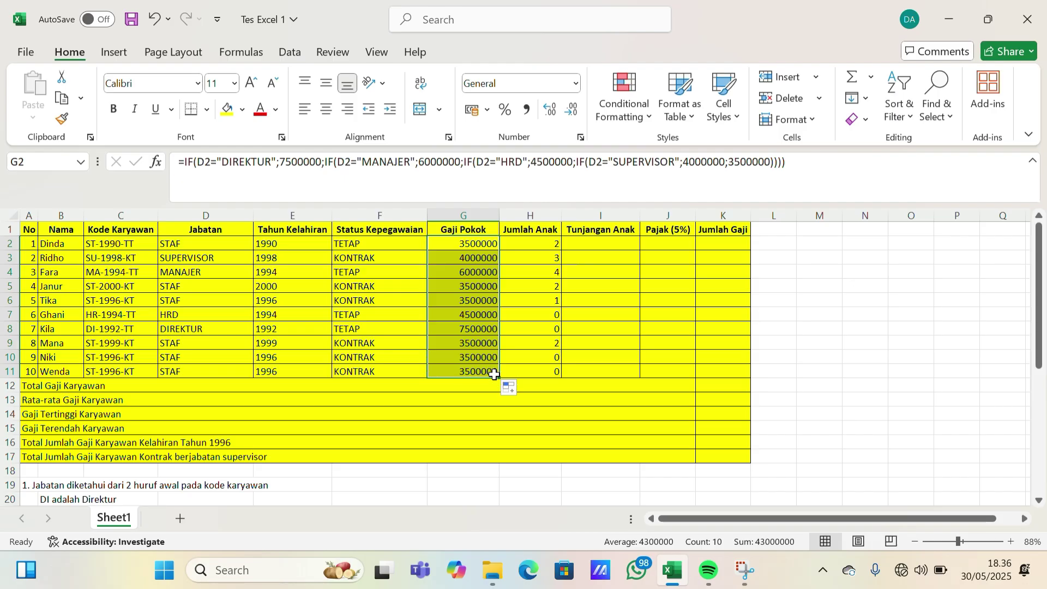
Calculate Tunjangan Anak in I2 with =250000*H2 and fill the formula down through I11
scroll(494, 375, down, 1)
scroll(494, 375, down, 7)
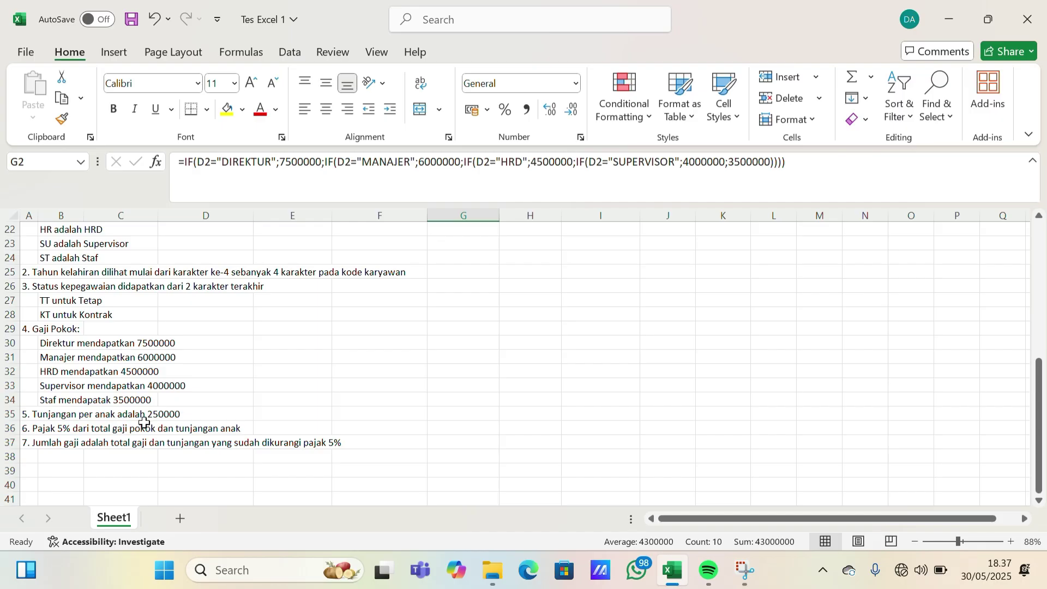
scroll(404, 404, up, 7)
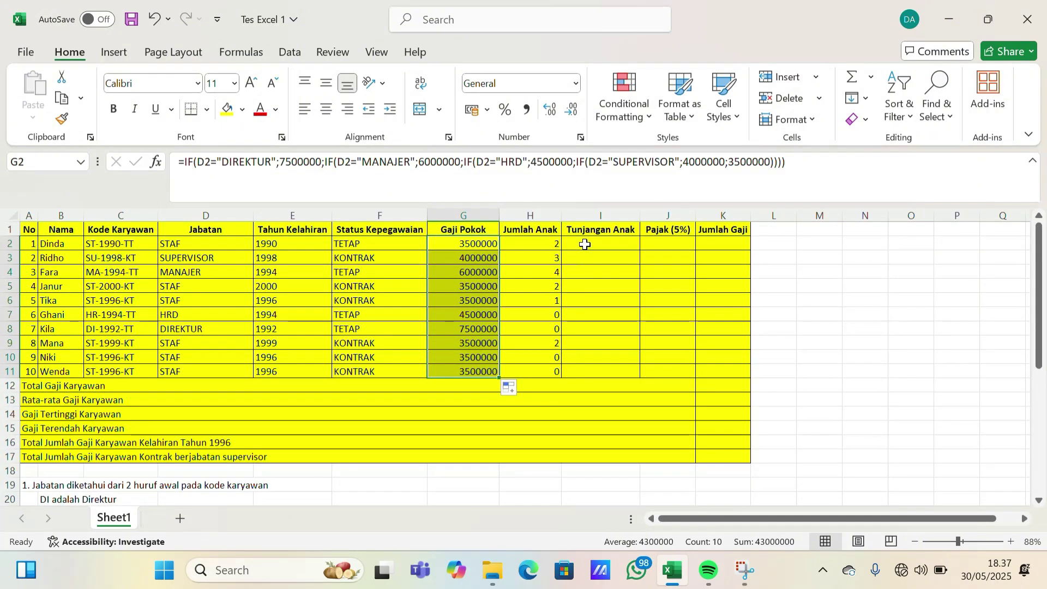
click(585, 245)
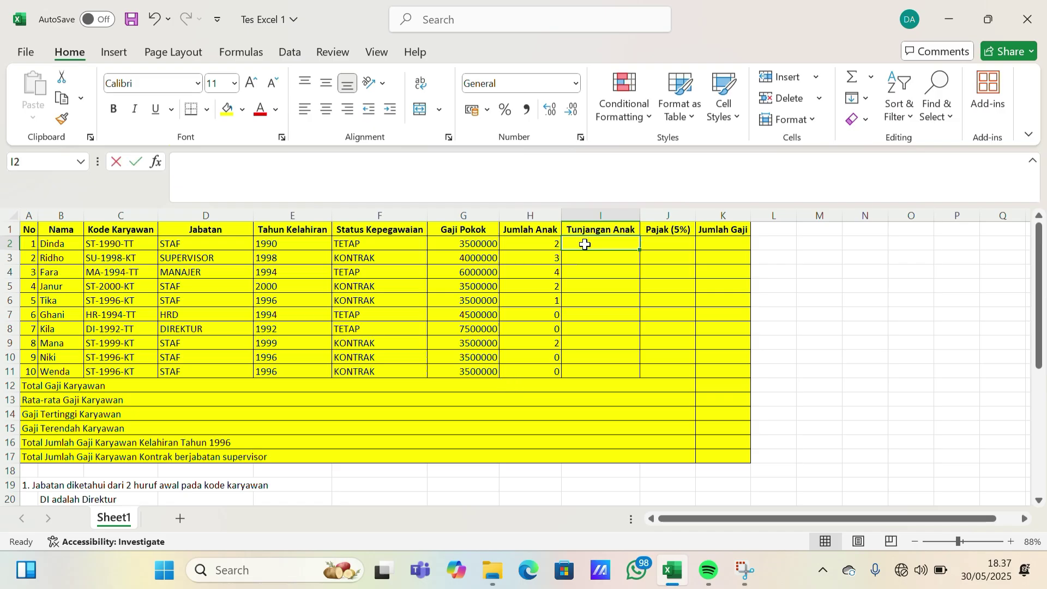
text(=)
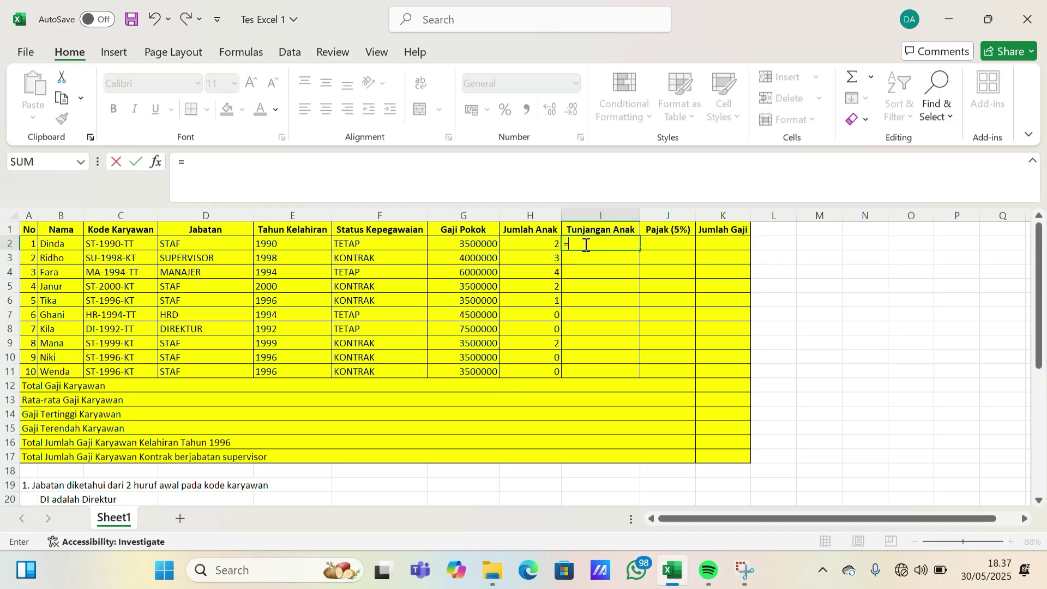
text(250000)
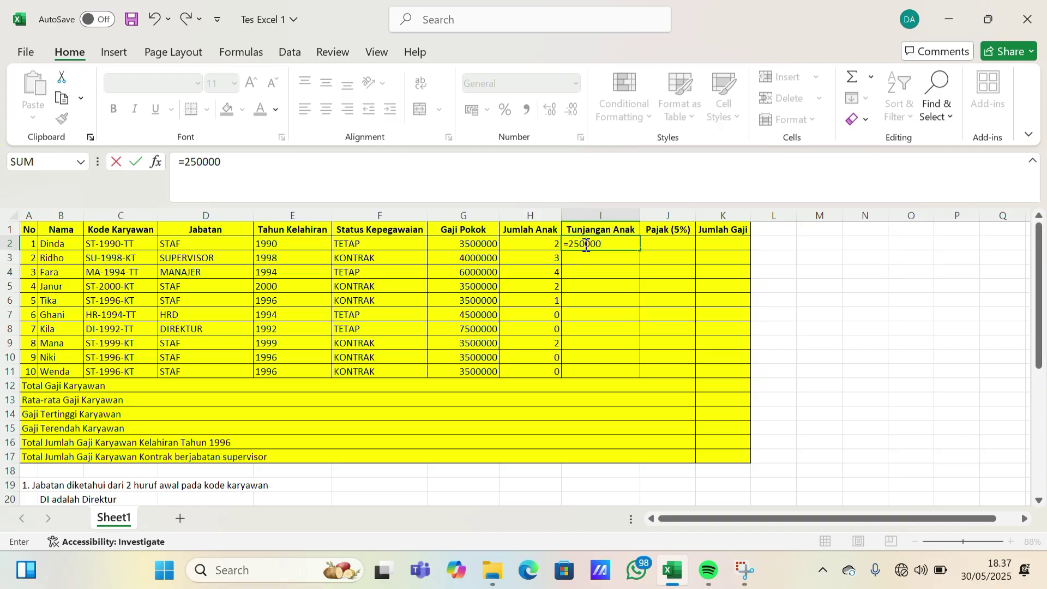
text(*)
click(522, 244)
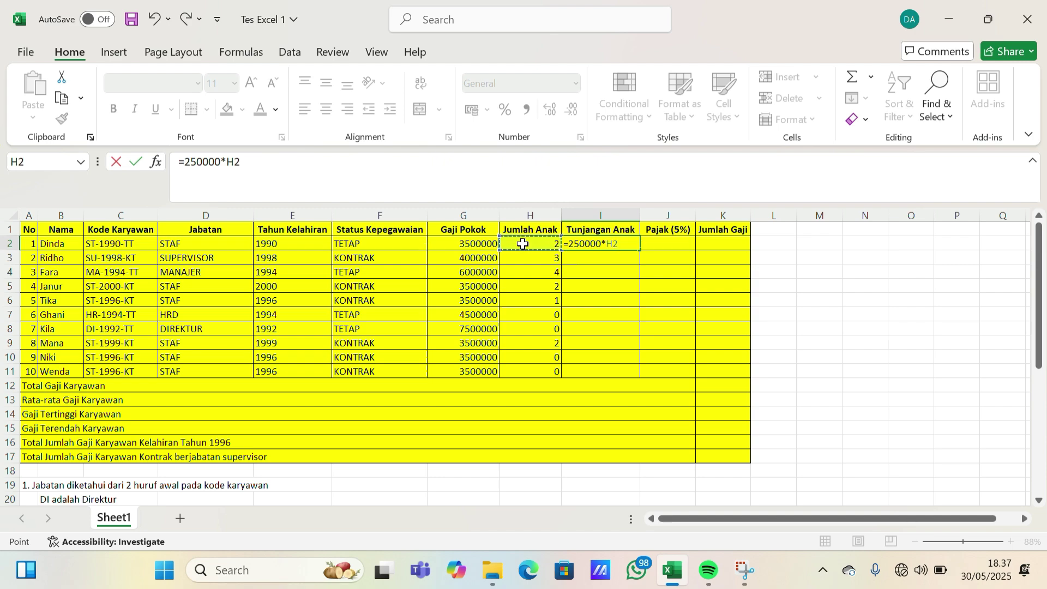
key(Return)
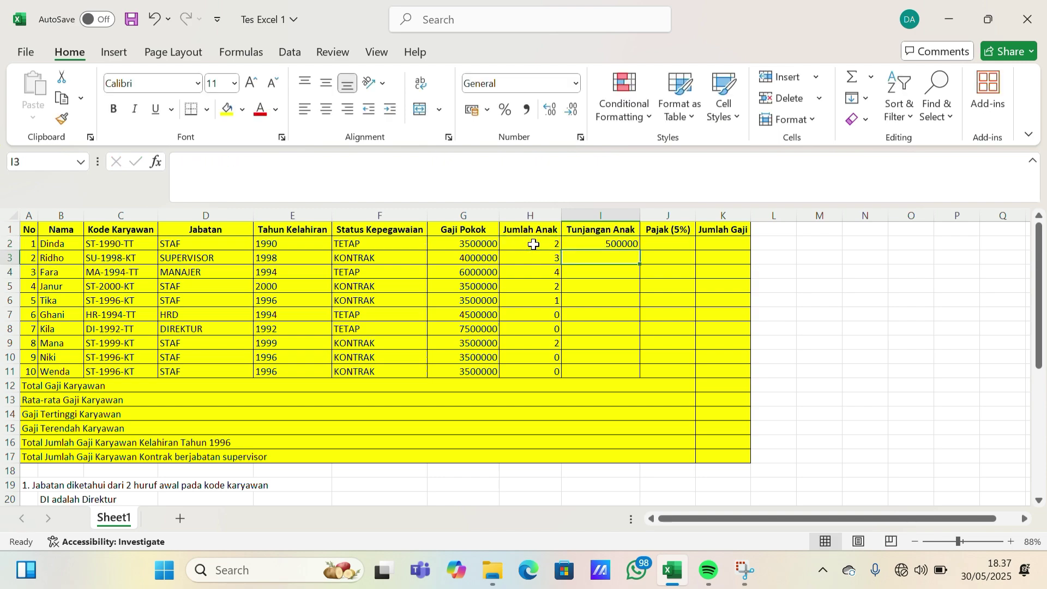
click(623, 241)
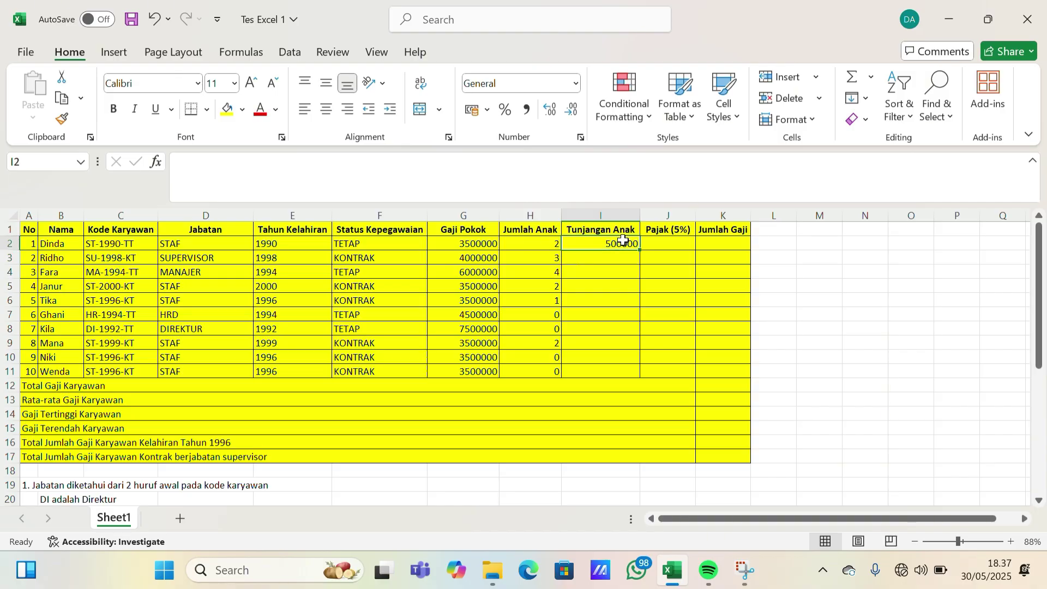
drag(638, 246, 634, 375)
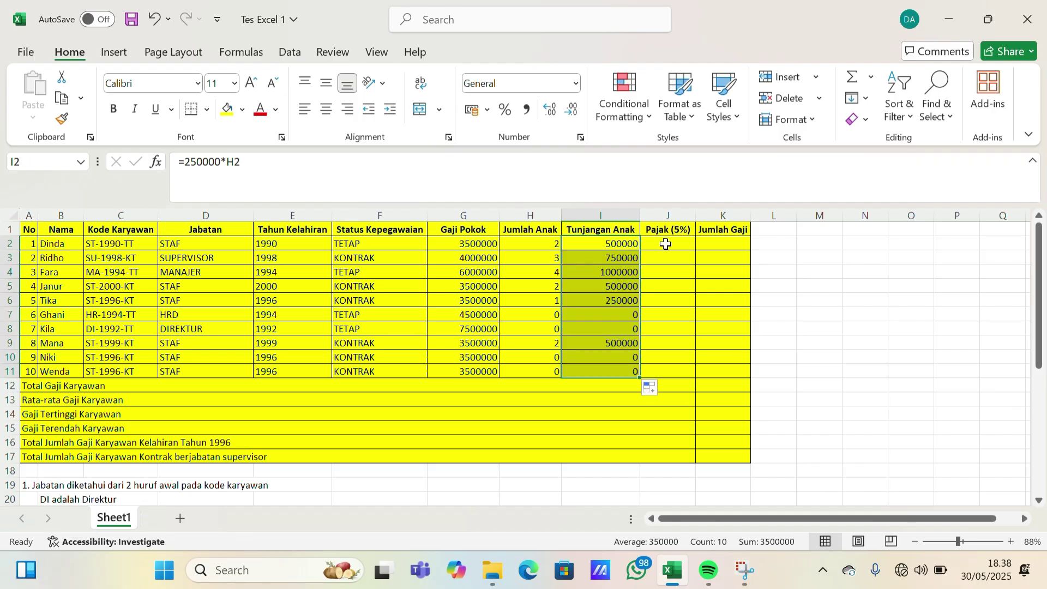
Start the Pajak (5%) formula in J2 with the bracketed sum of base salary and child allowance, =(G2+I2)
scroll(460, 404, down, 7)
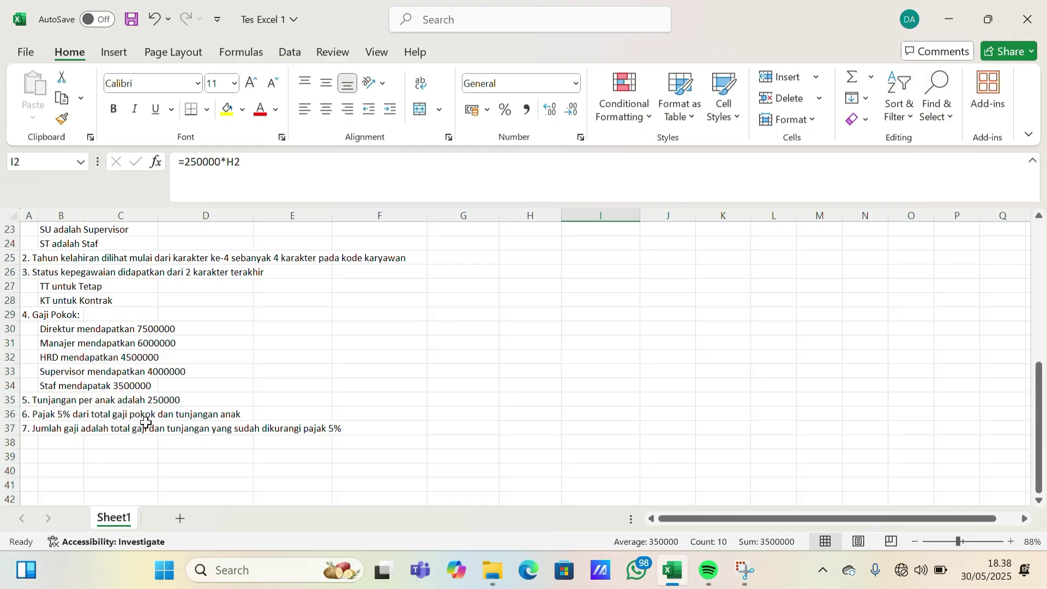
scroll(506, 392, up, 1)
scroll(505, 393, up, 7)
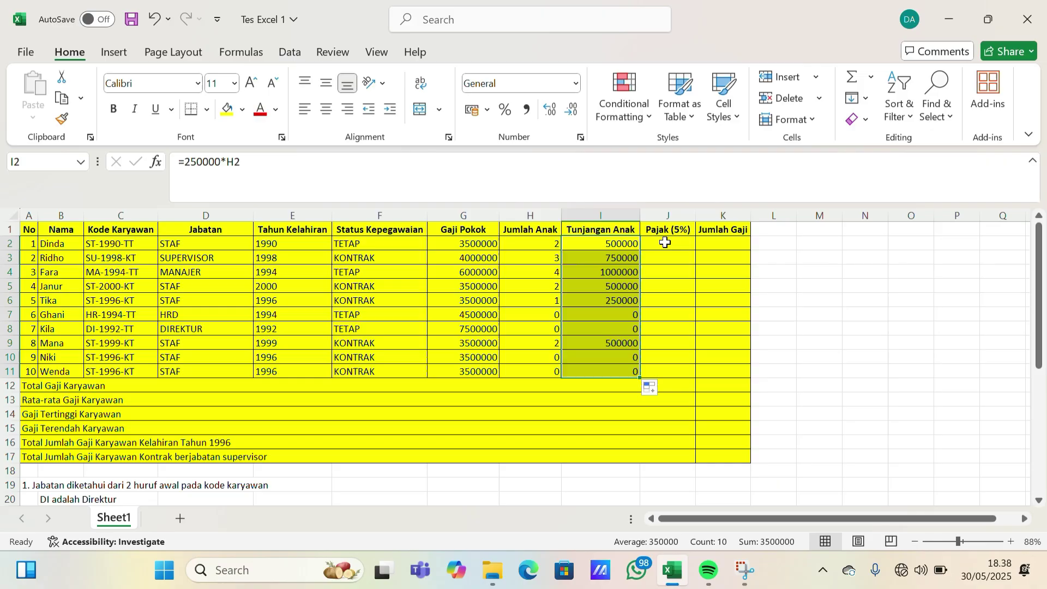
click(665, 242)
text(=)
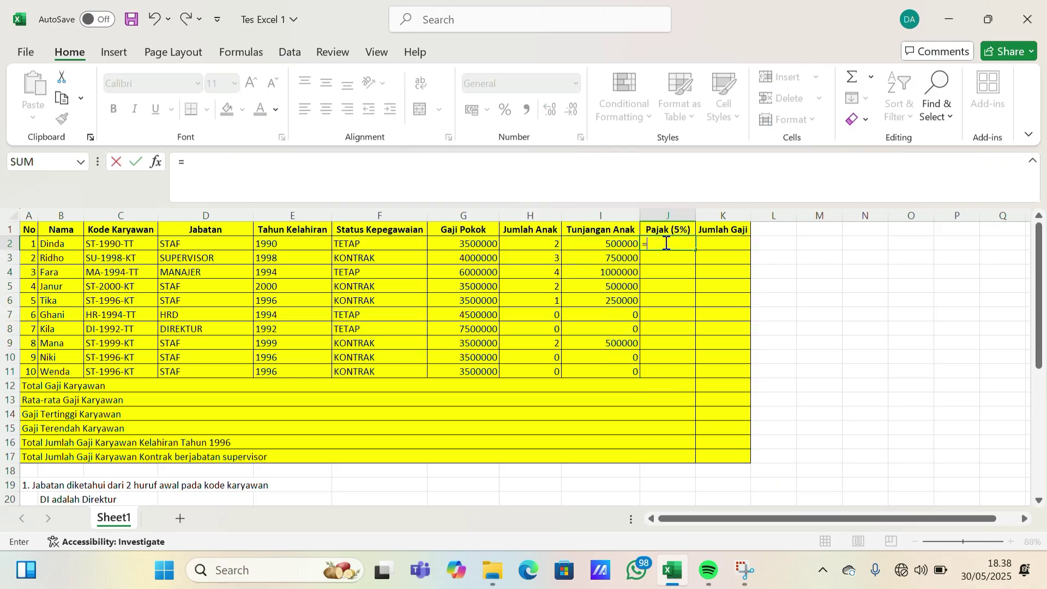
text(()
click(472, 248)
text(=)
key(BackSpace)
text(+)
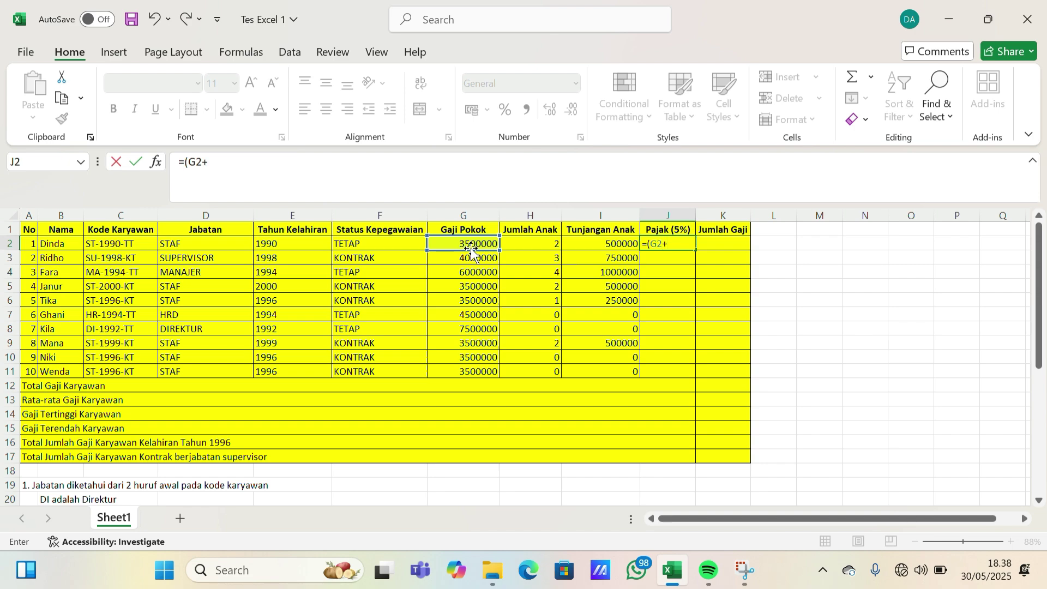
click(583, 243)
text())
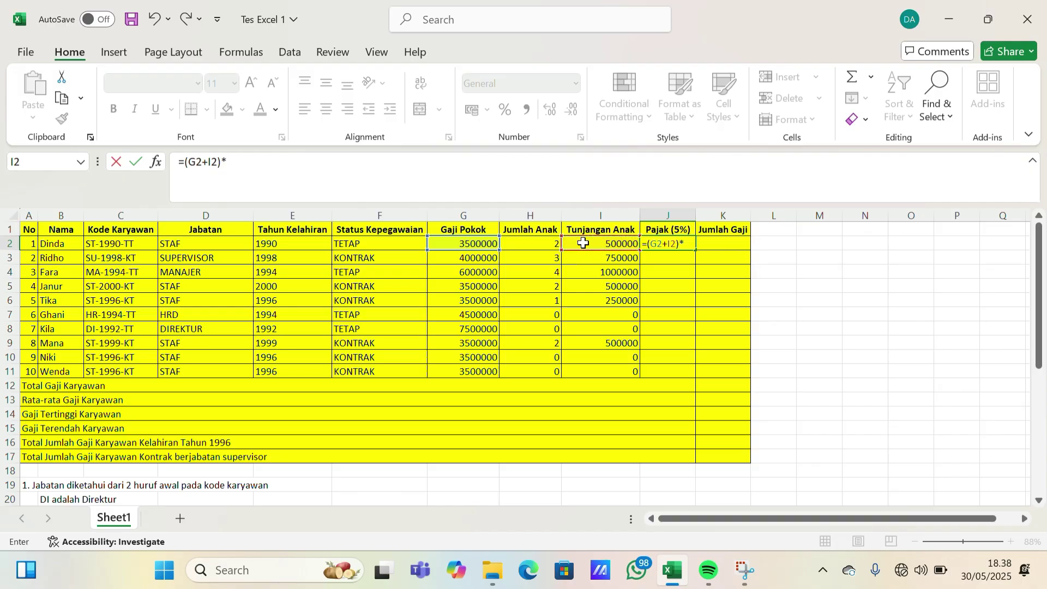
Complete the J2 formula by multiplying the sum by 5%, and fill it down through J11
text(*5%)
key(Return)
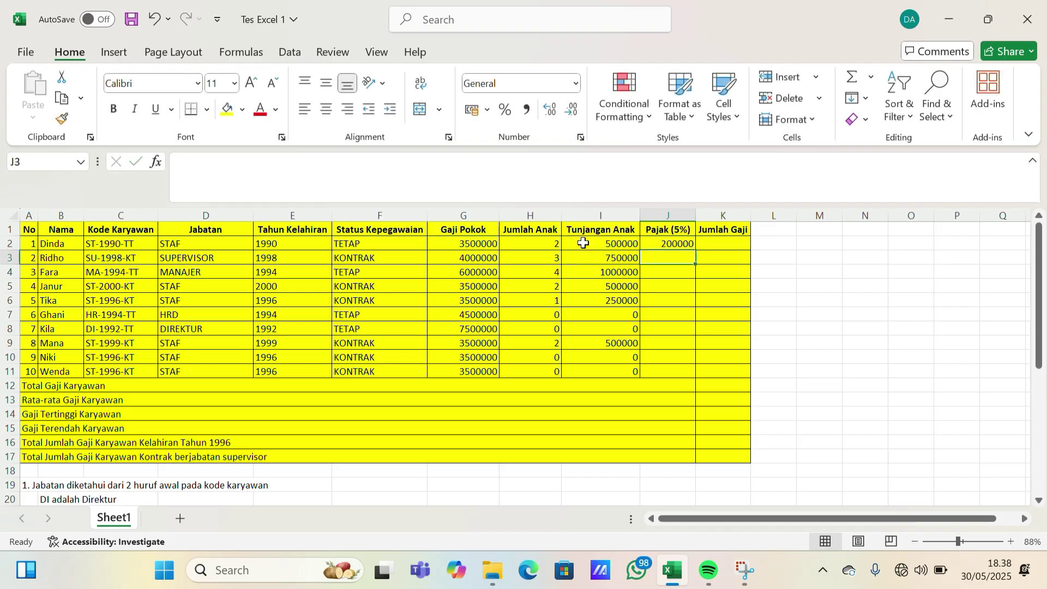
click(688, 241)
drag(695, 251, 686, 371)
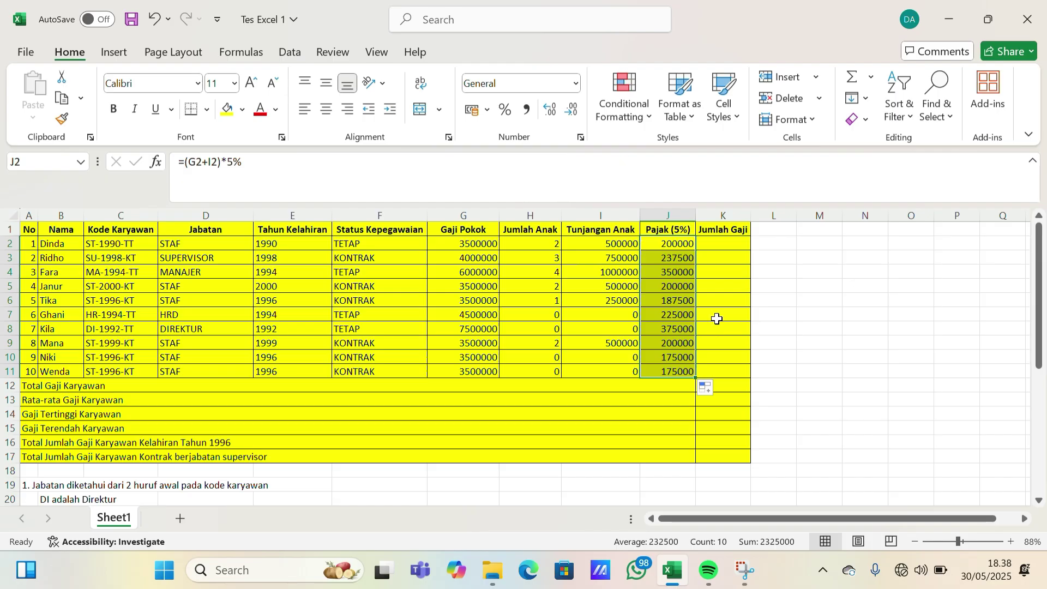
Start the Jumlah Gaji formula in K2 with the bracketed sum =(G2+I2)
scroll(728, 249, down, 1)
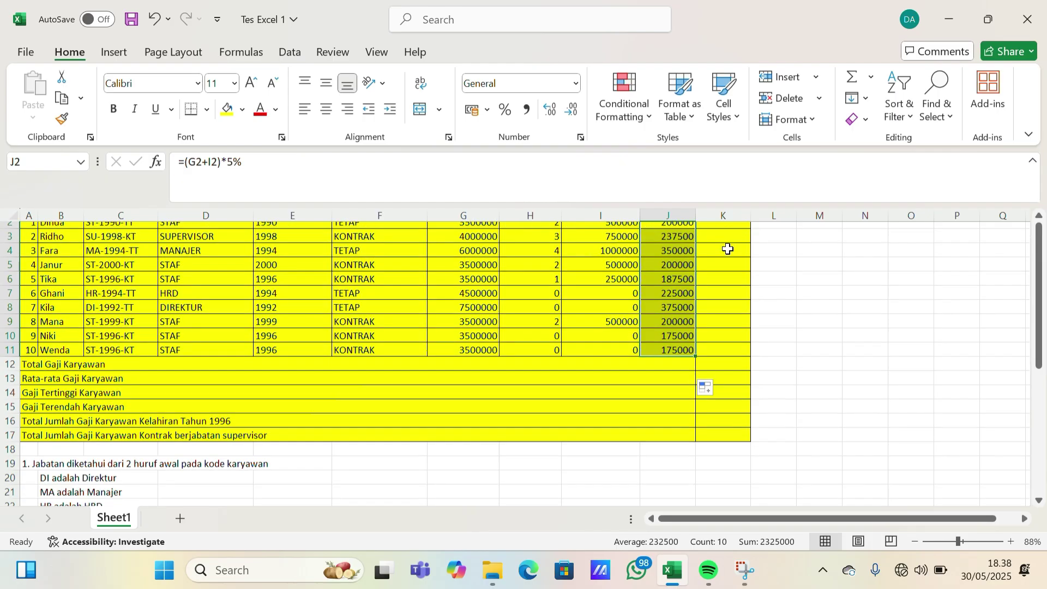
scroll(727, 249, down, 6)
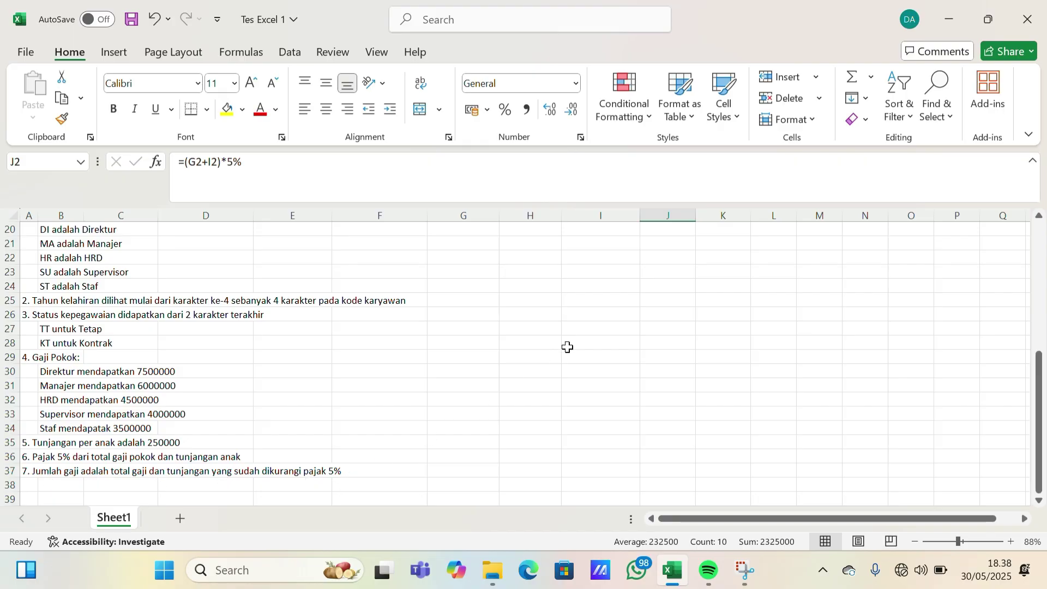
scroll(568, 347, up, 6)
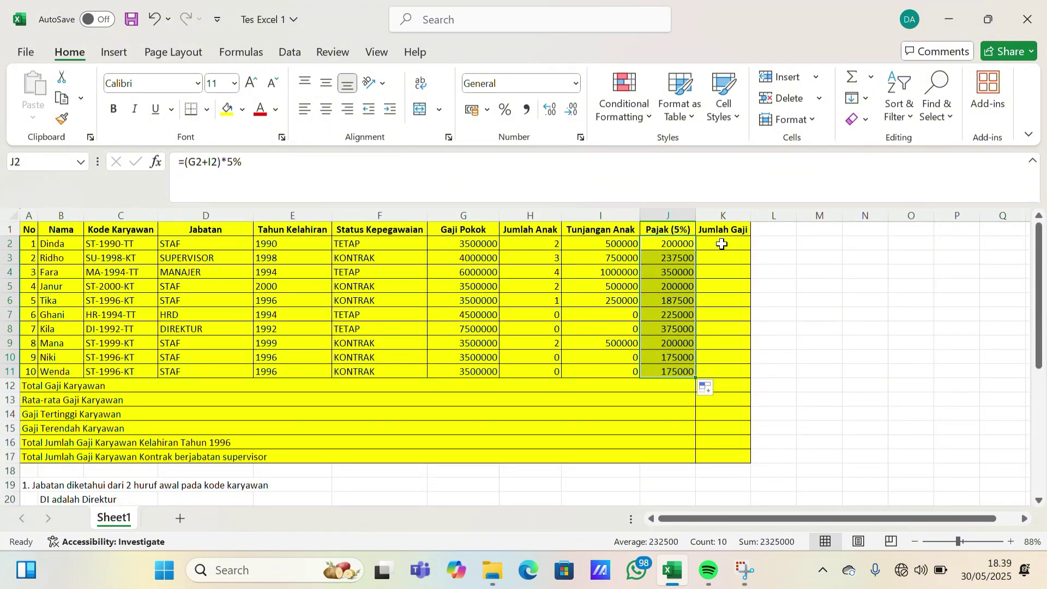
click(722, 244)
text(=)
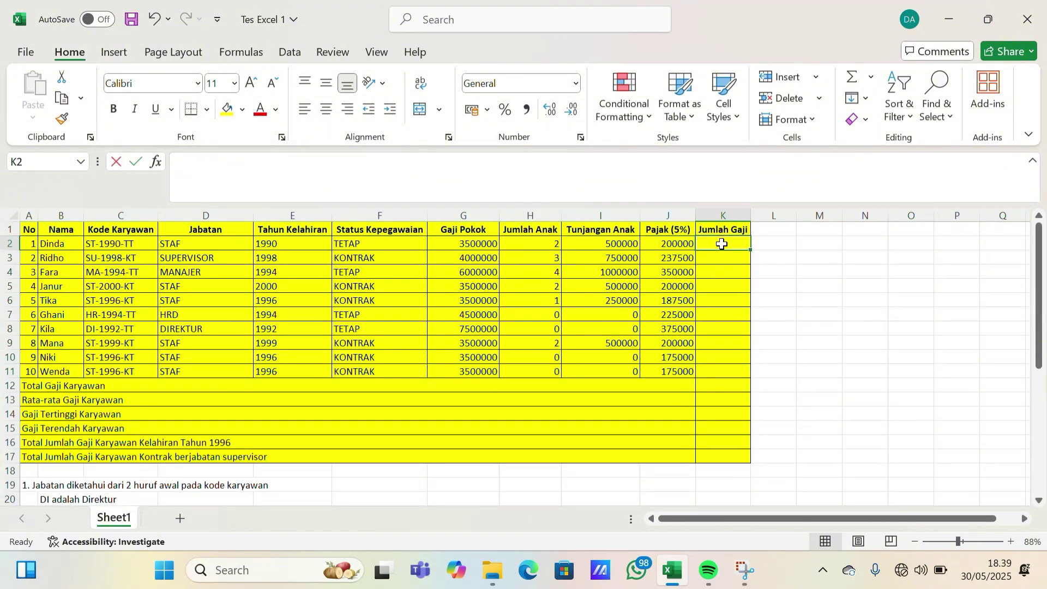
text(=)
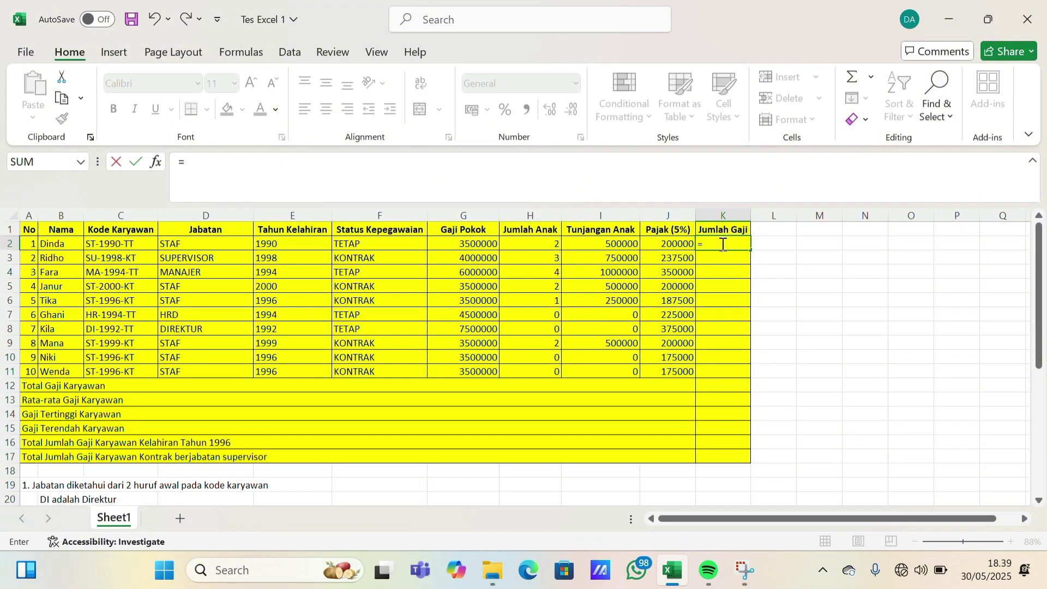
text(()
click(477, 243)
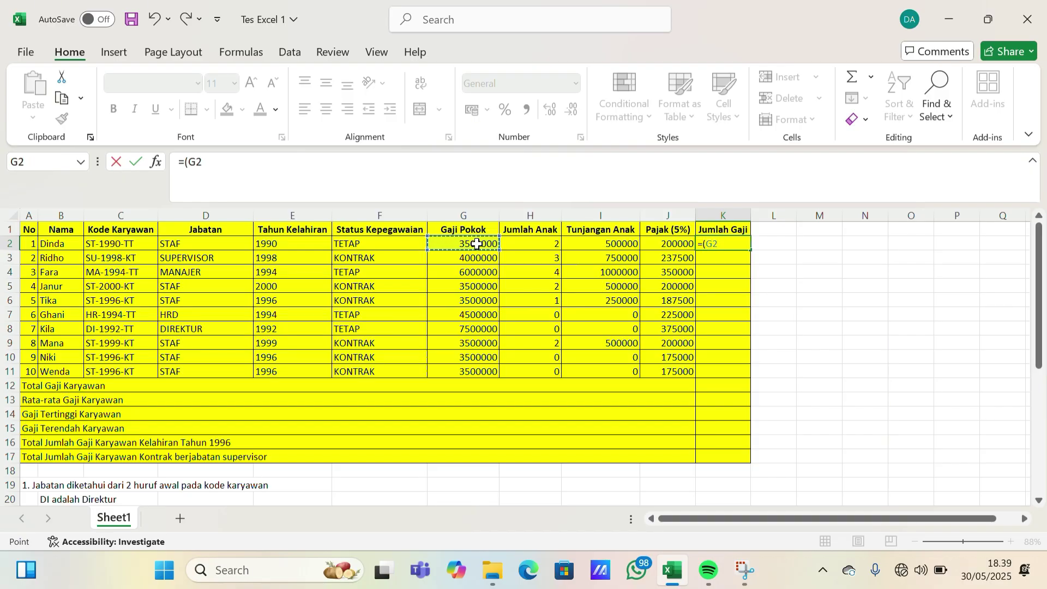
text(+)
click(578, 241)
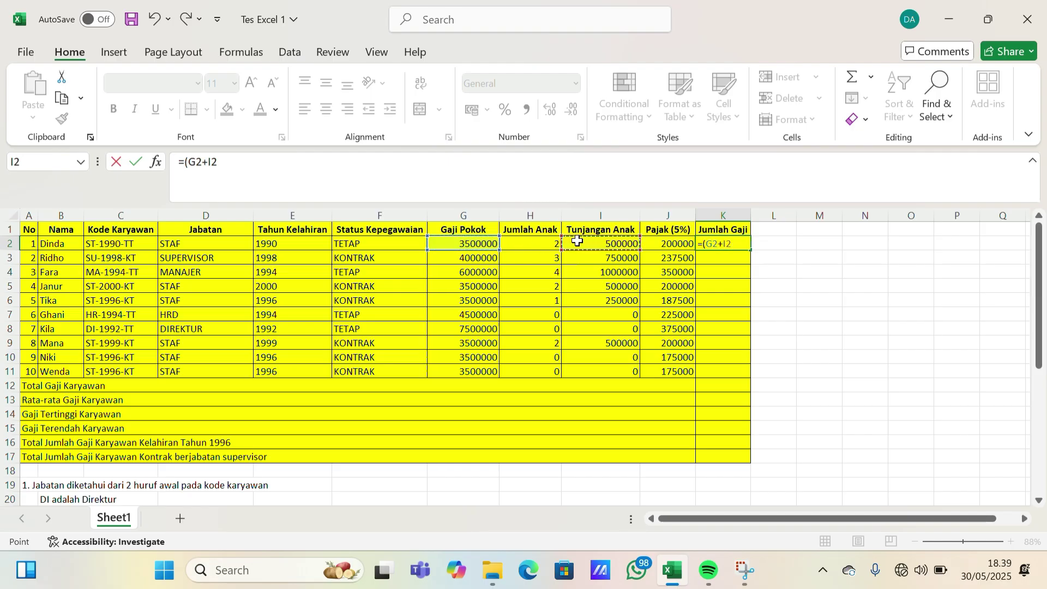
text())
Complete the K2 formula by subtracting the tax in J2, and fill it down through K11
click(661, 245)
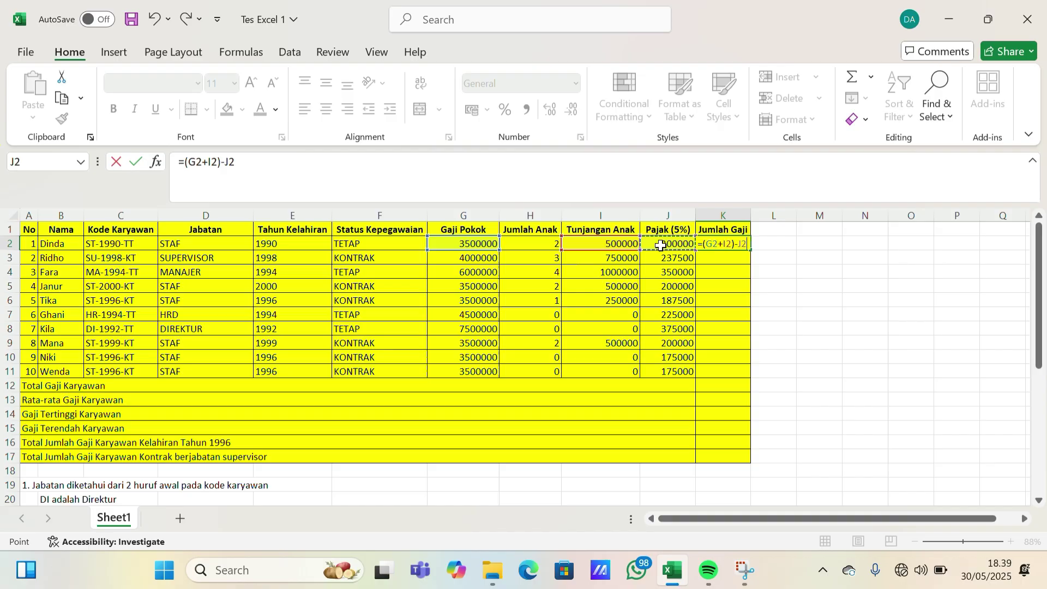
key(Return)
click(716, 242)
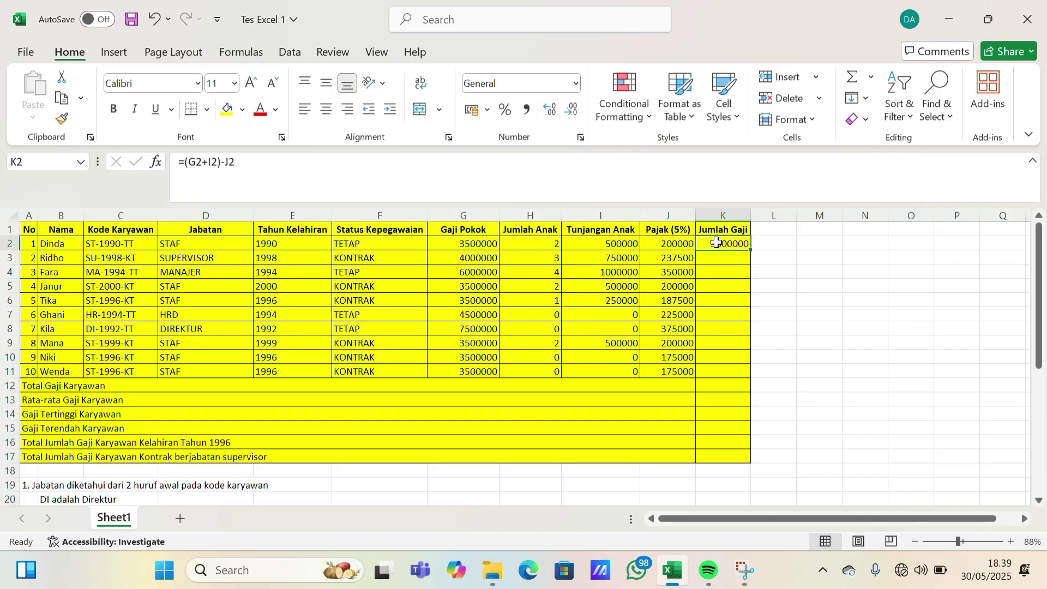
drag(749, 250, 738, 373)
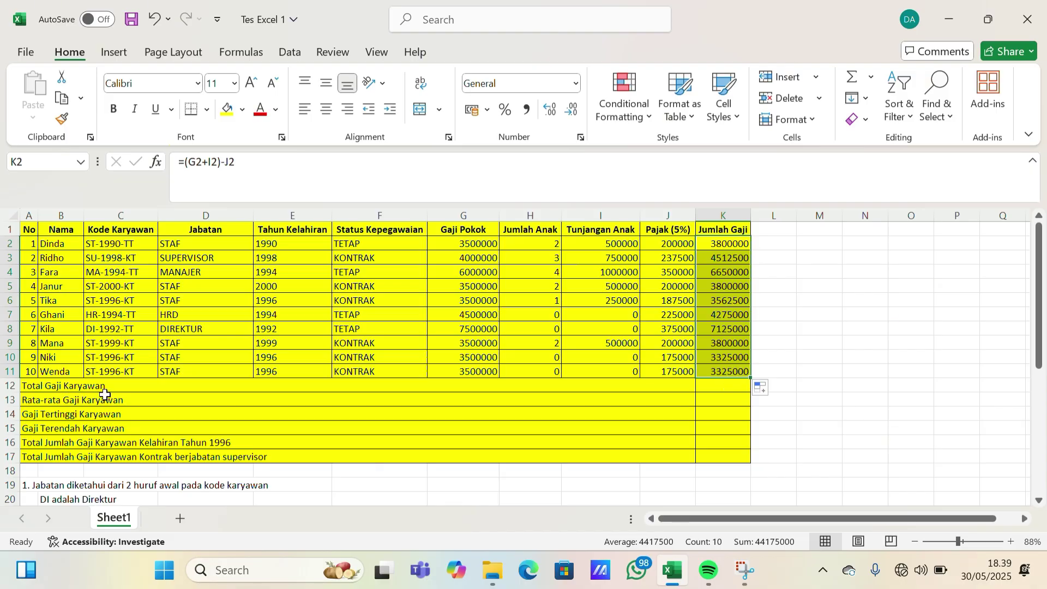
Calculate Total Gaji Karyawan in K12 with =SUM(K2:K11)
click(713, 386)
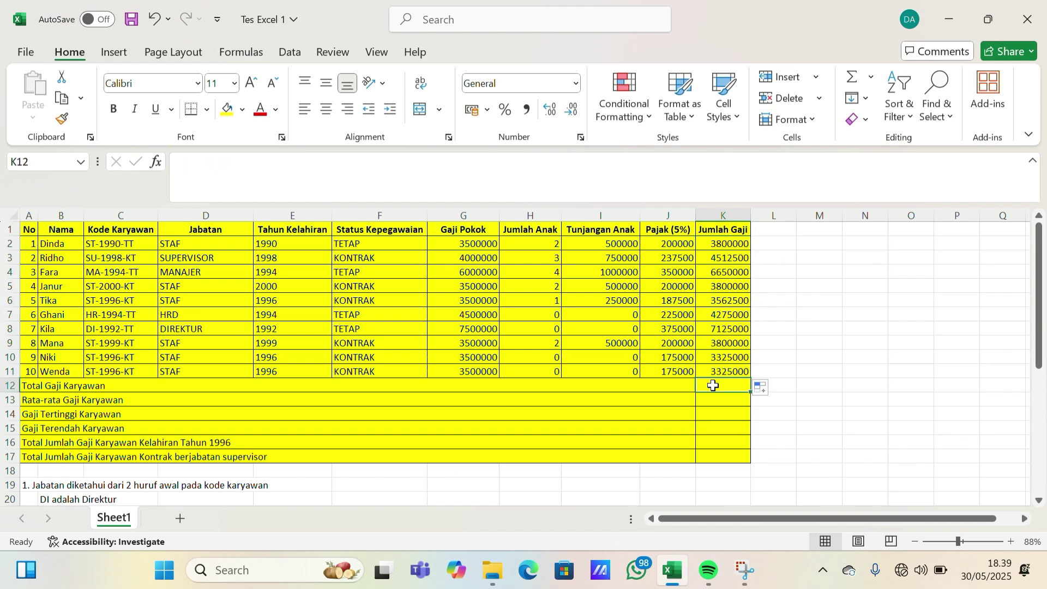
double_click(713, 385)
text(=SUM)
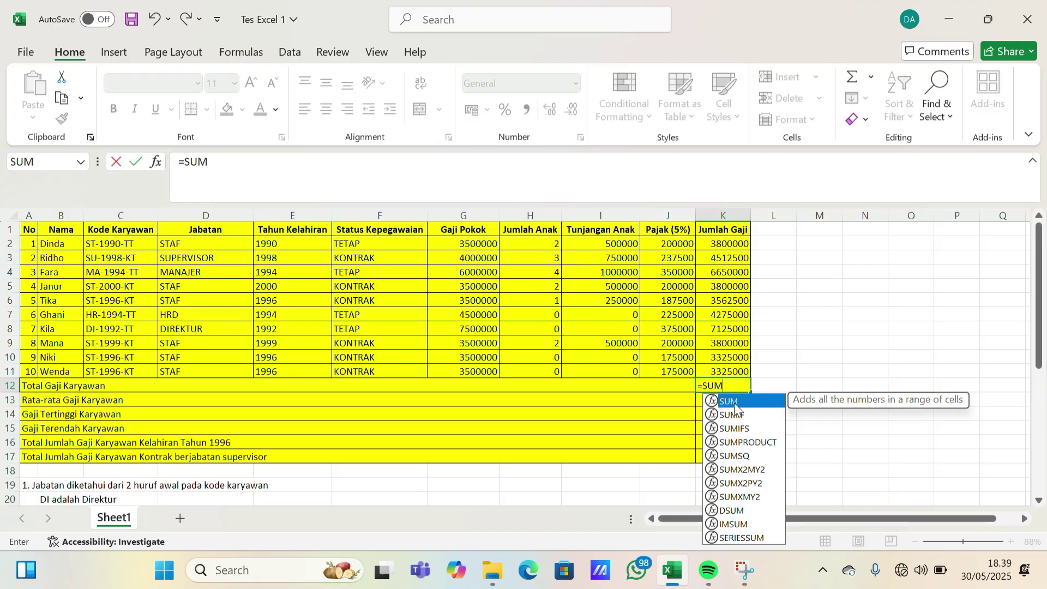
double_click(734, 401)
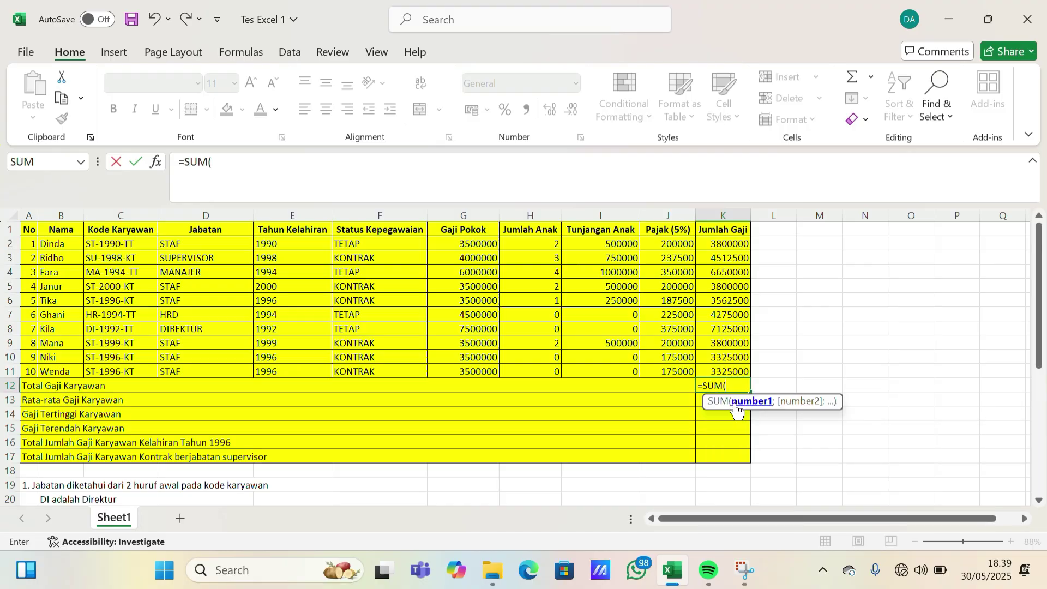
click(746, 247)
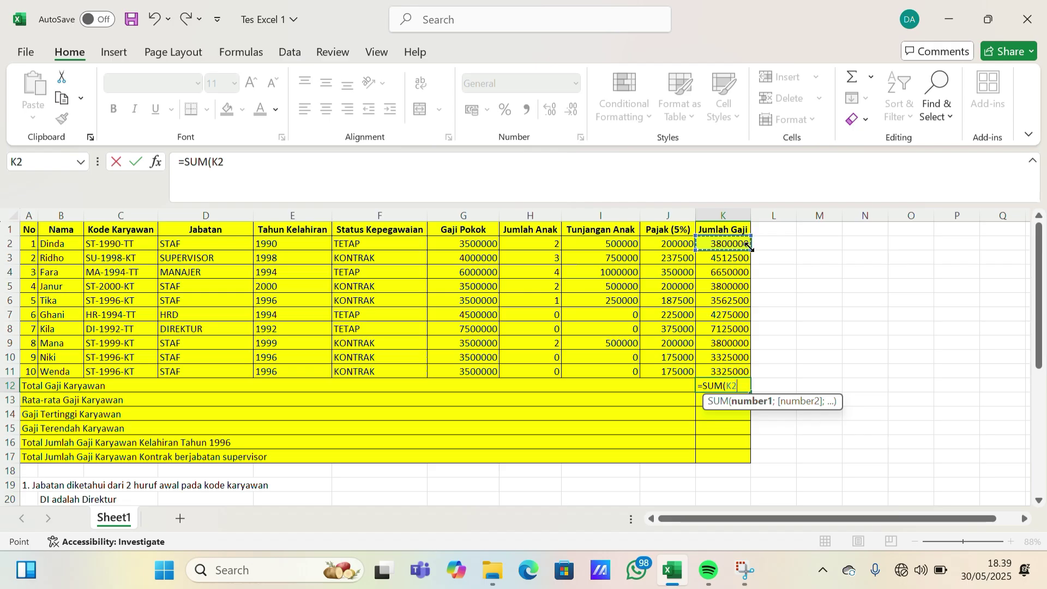
drag(747, 249, 747, 373)
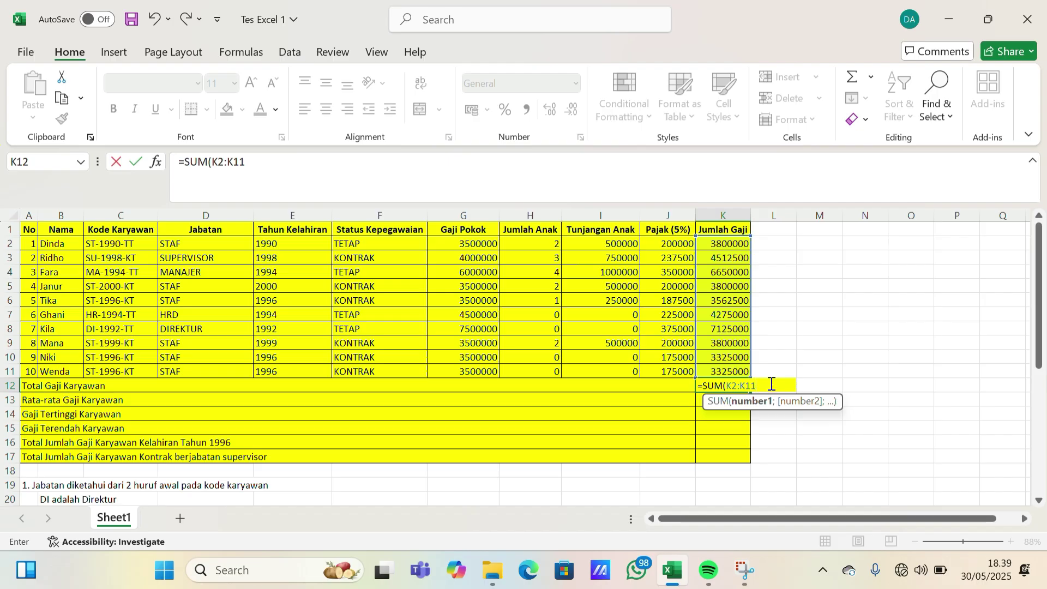
text())
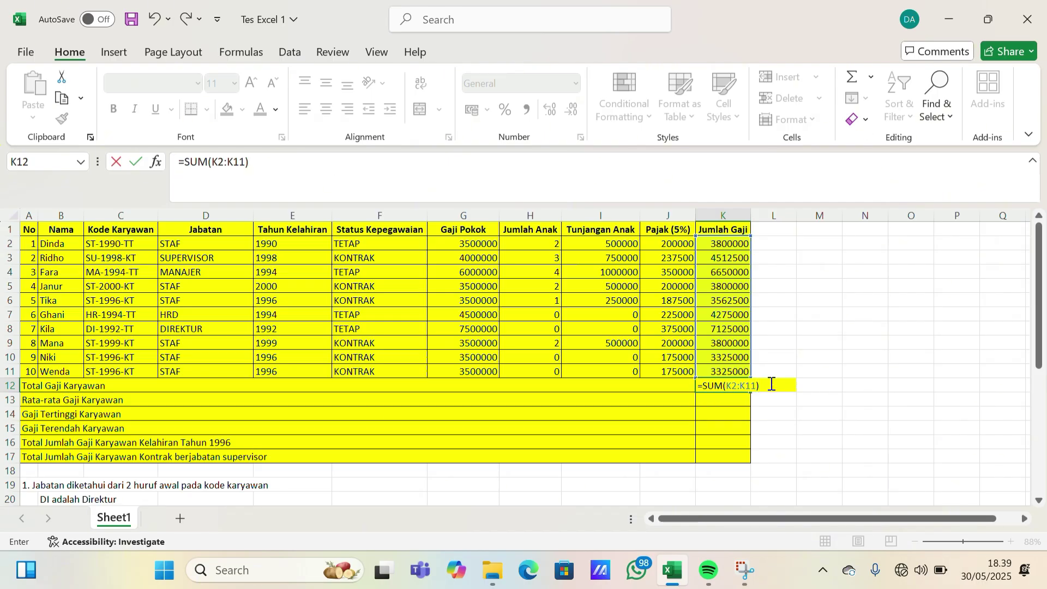
key(Return)
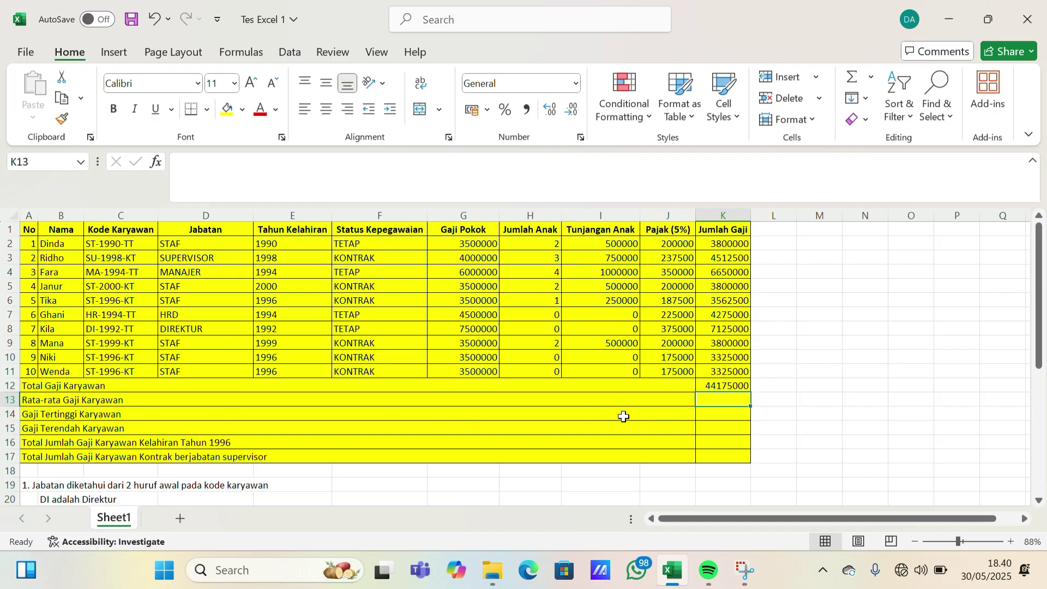
Calculate Rata-rata Gaji Karyawan in K13 with =AVERAGE(K2:K11)
double_click(715, 400)
text(=A)
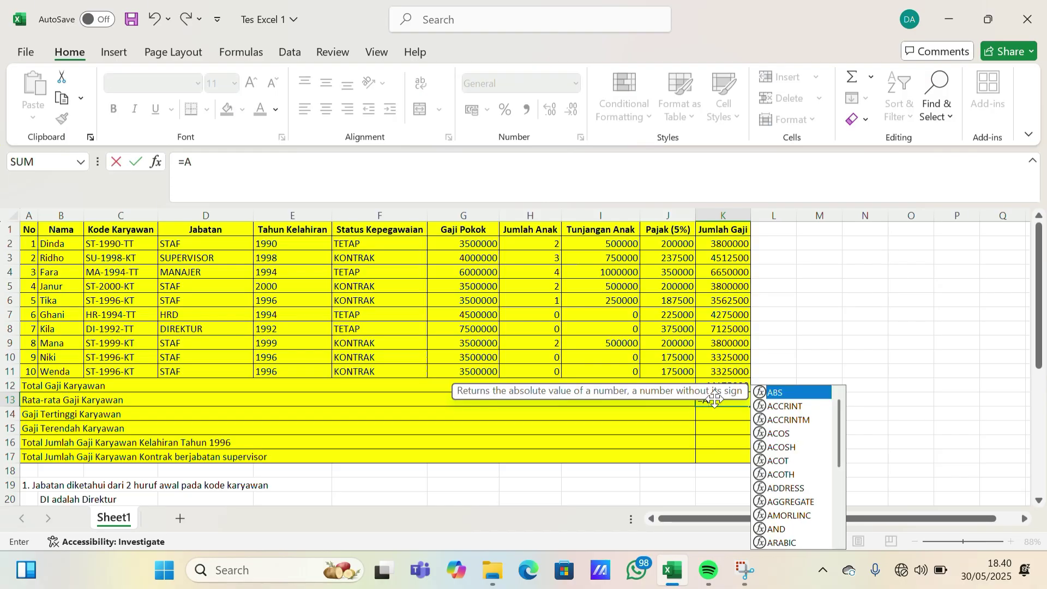
text(VERAGE)
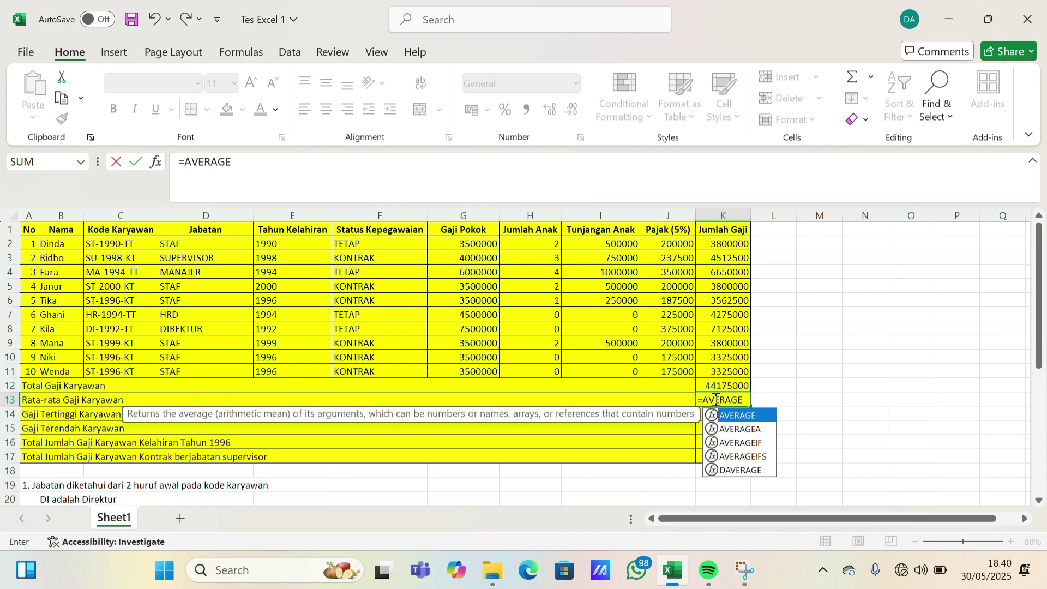
double_click(741, 416)
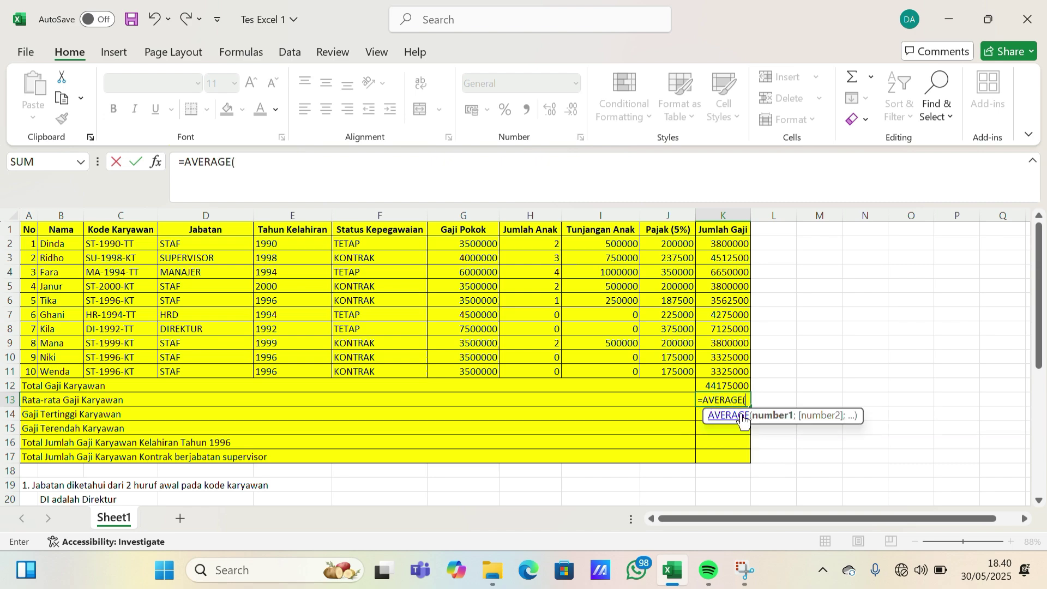
click(735, 246)
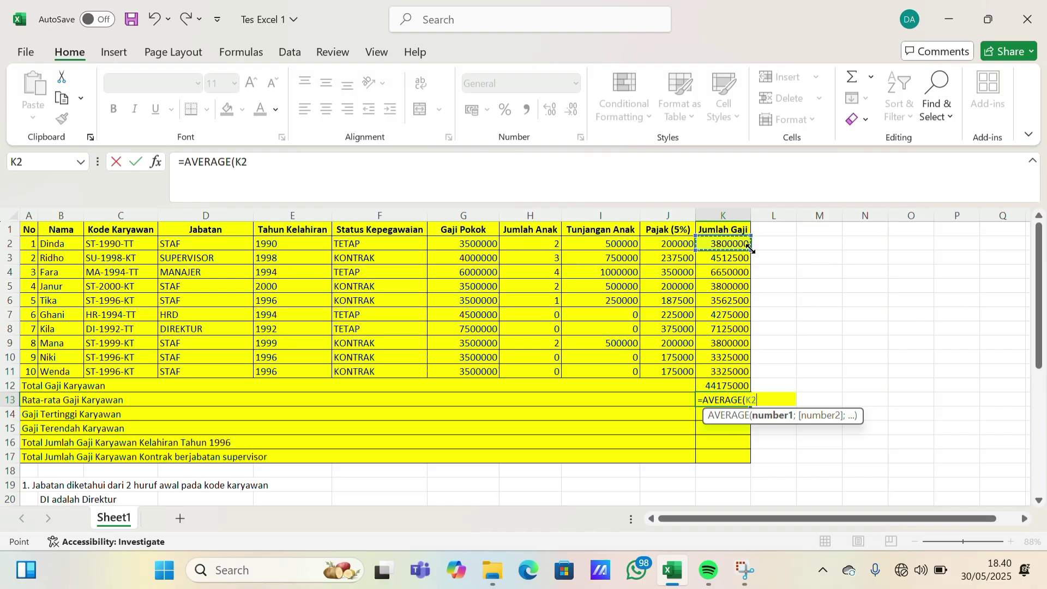
drag(751, 249, 747, 377)
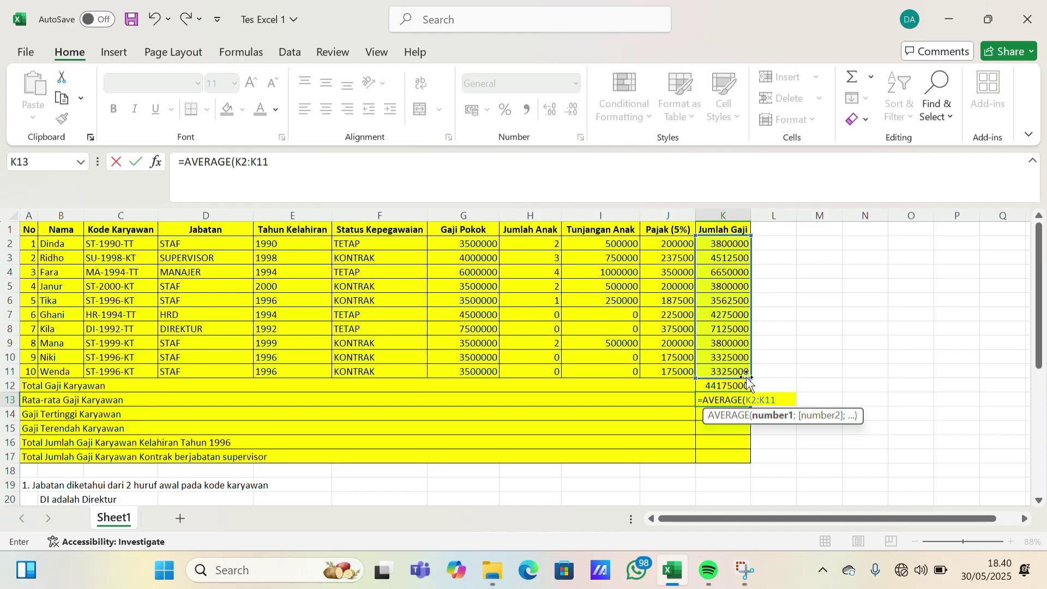
text())
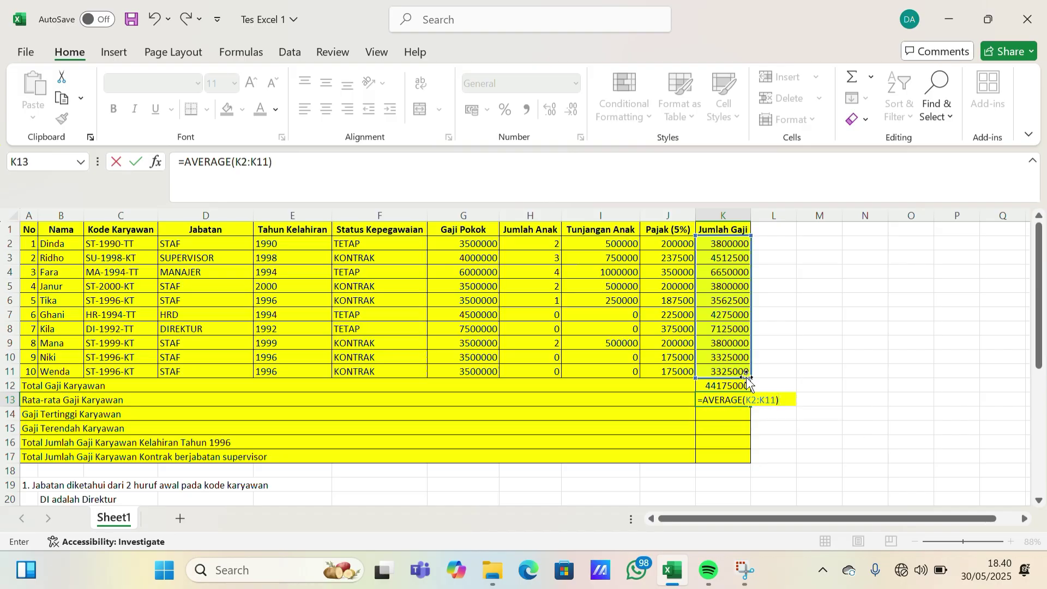
key(Return)
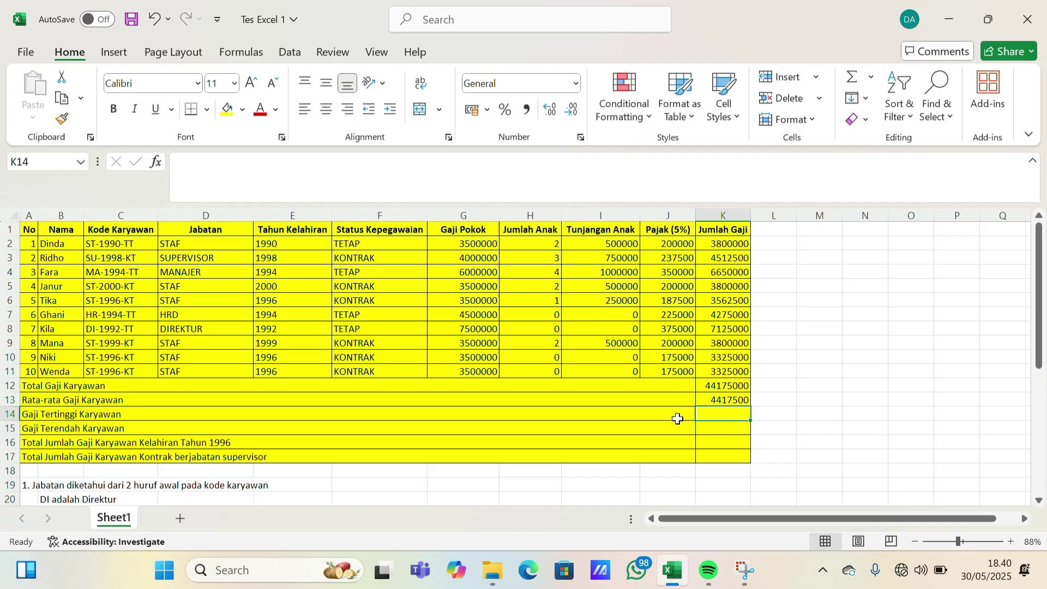
Calculate Gaji Tertinggi Karyawan in K14 with =MAX(K2:K11)
text(=MAX)
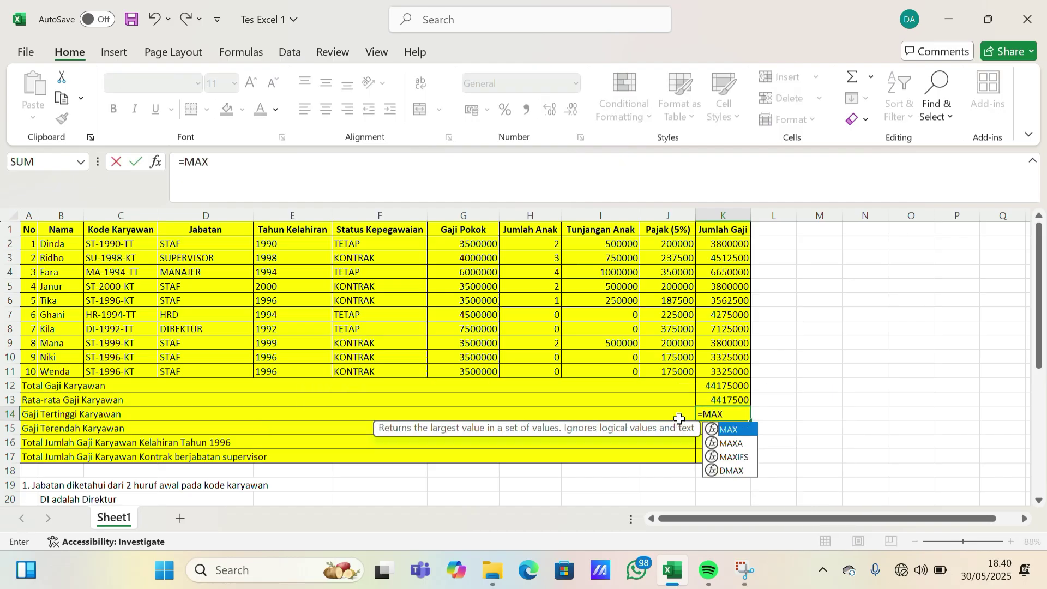
double_click(746, 430)
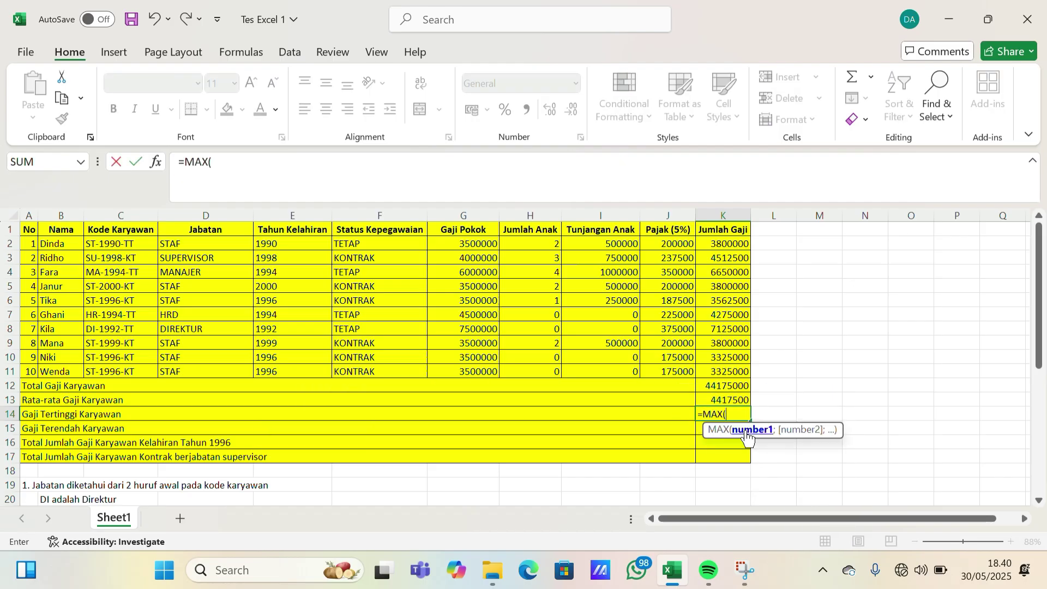
click(731, 244)
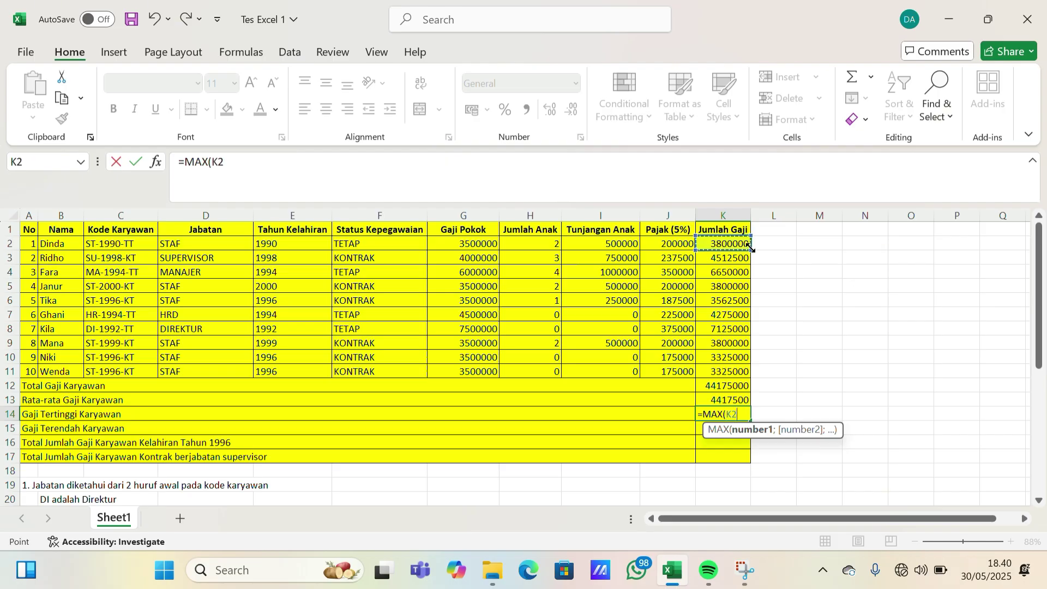
drag(749, 247, 751, 375)
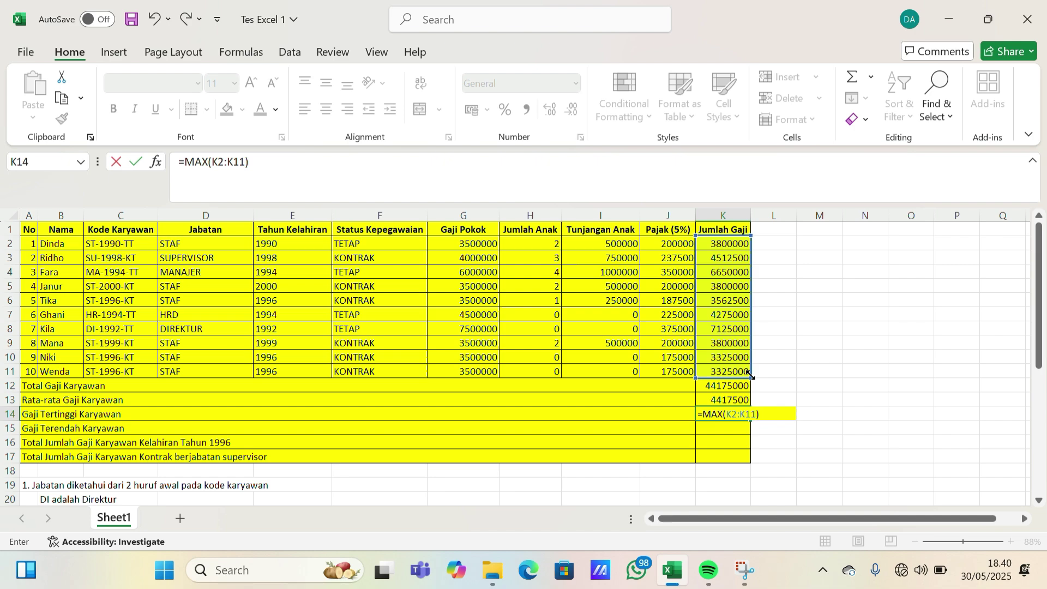
key(Return)
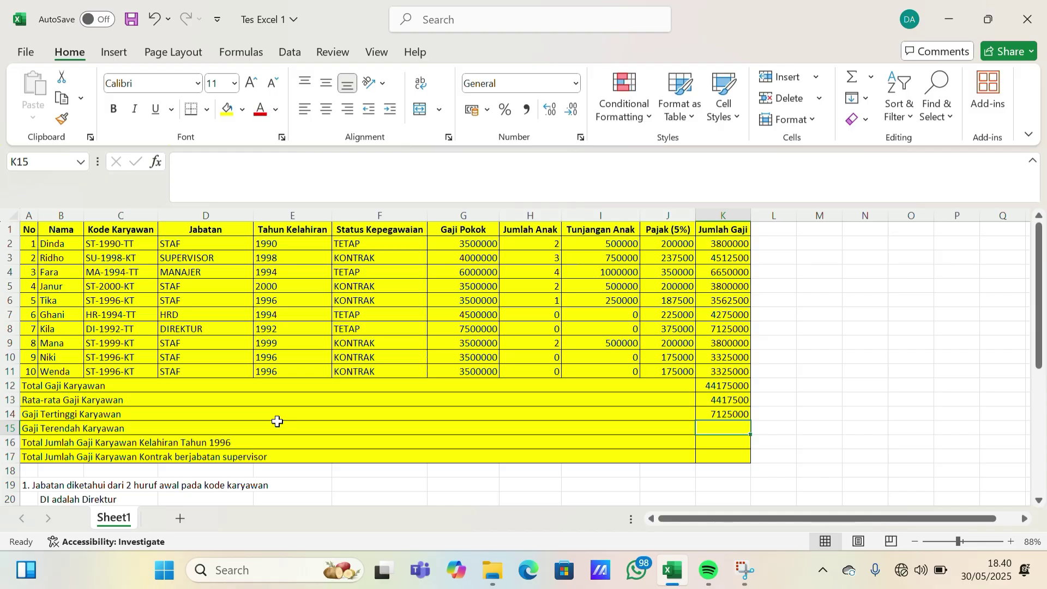
Calculate Gaji Terendah Karyawan in K15 with =MIN(K2:K11)
text(=MIN)
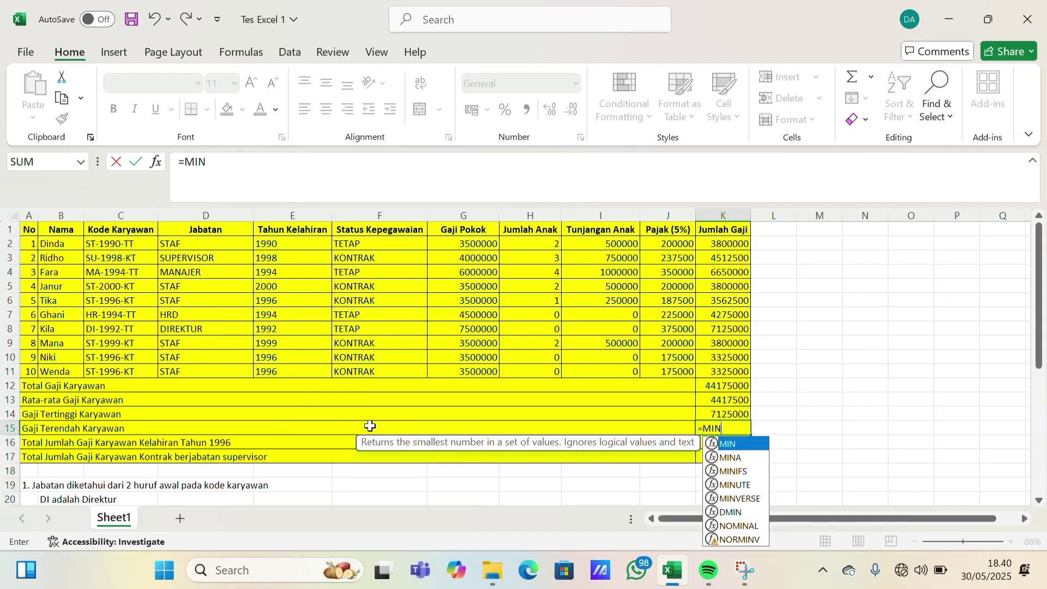
double_click(737, 442)
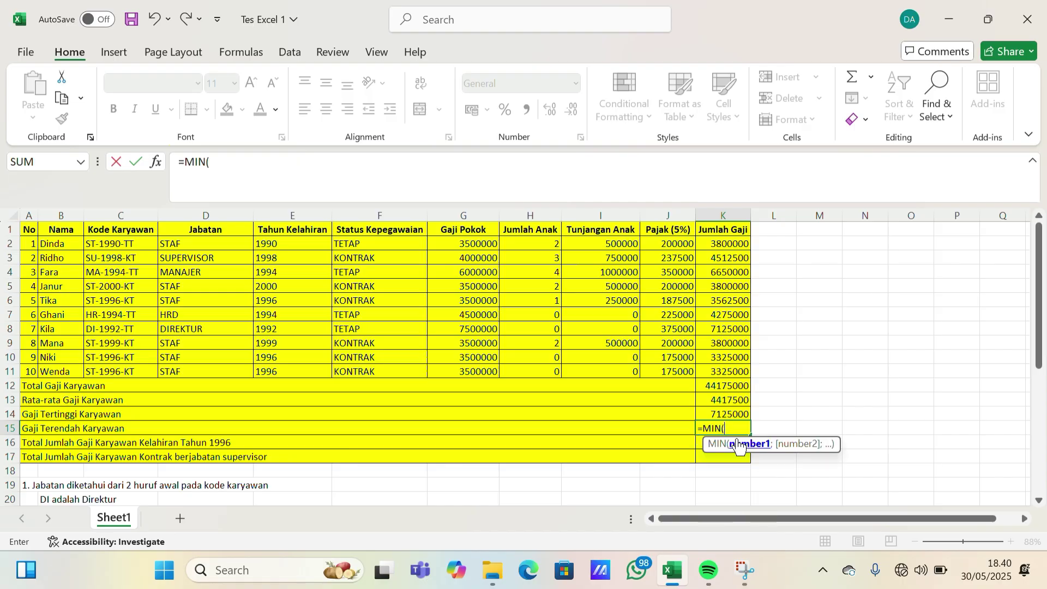
click(739, 245)
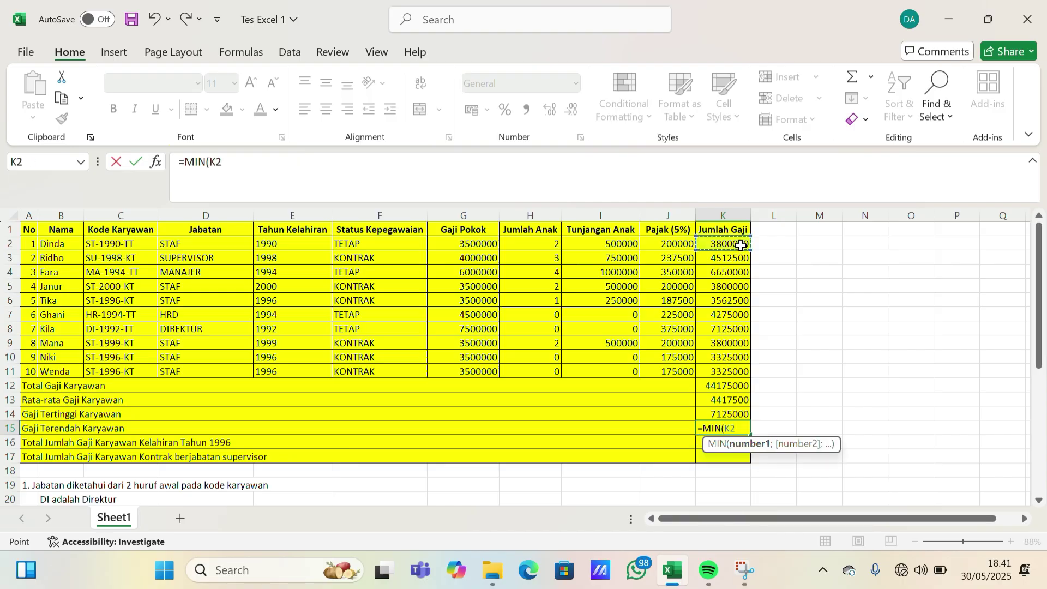
drag(750, 251, 750, 376)
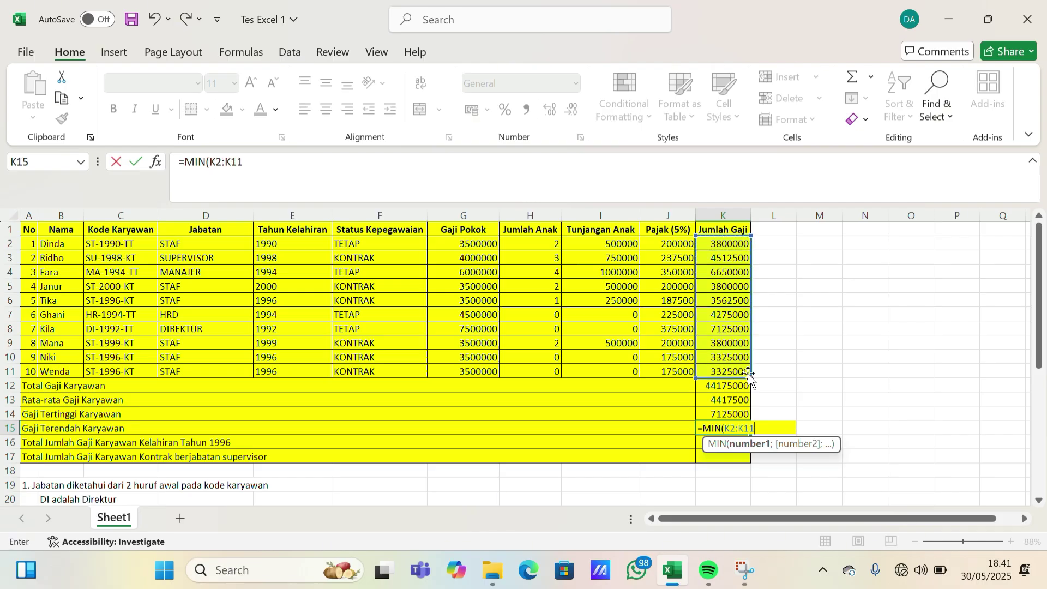
text())
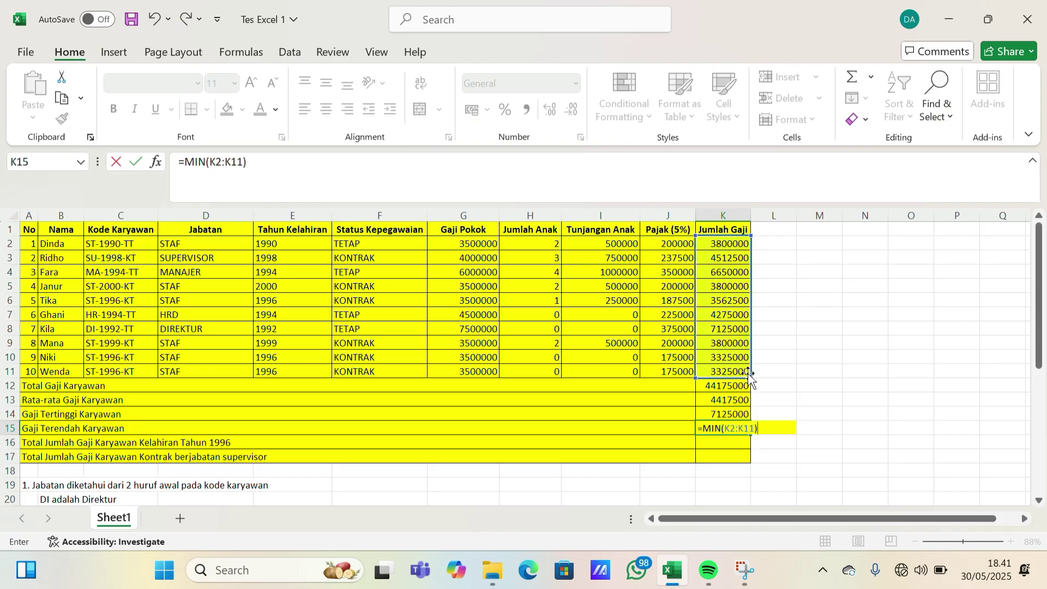
key(Return)
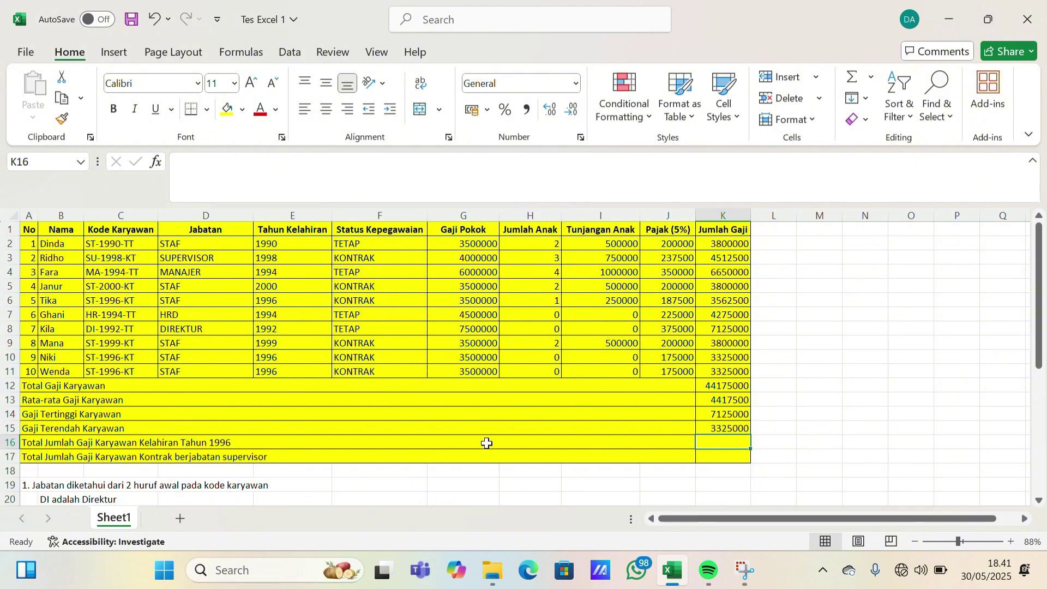
Start a SUMIF formula in K16 for the 1996 birth-year total, with range E2:E11 and criterion "1996"
text(=SUM)
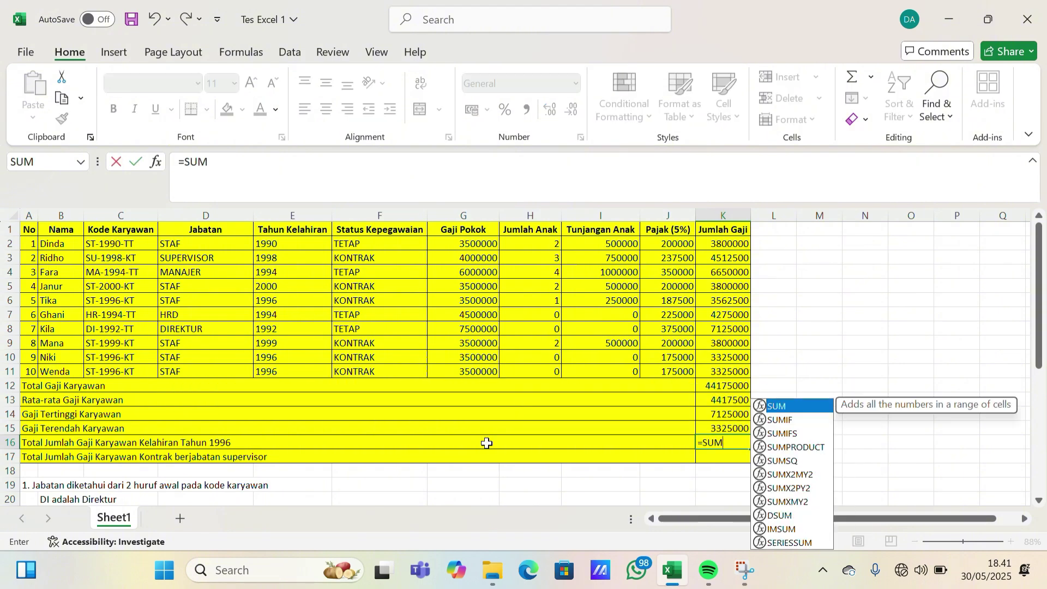
text(IF)
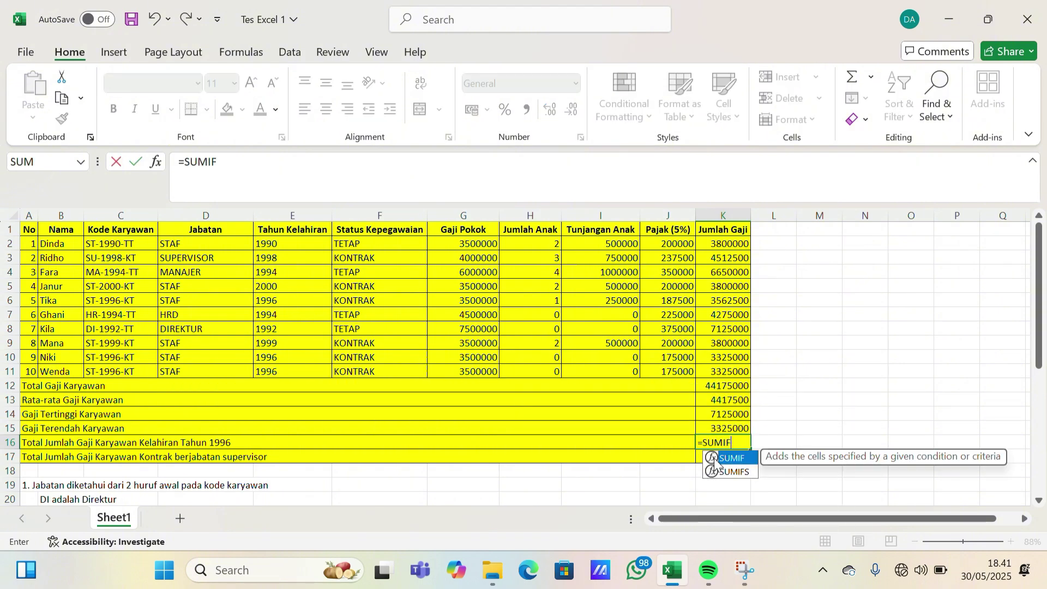
double_click(732, 457)
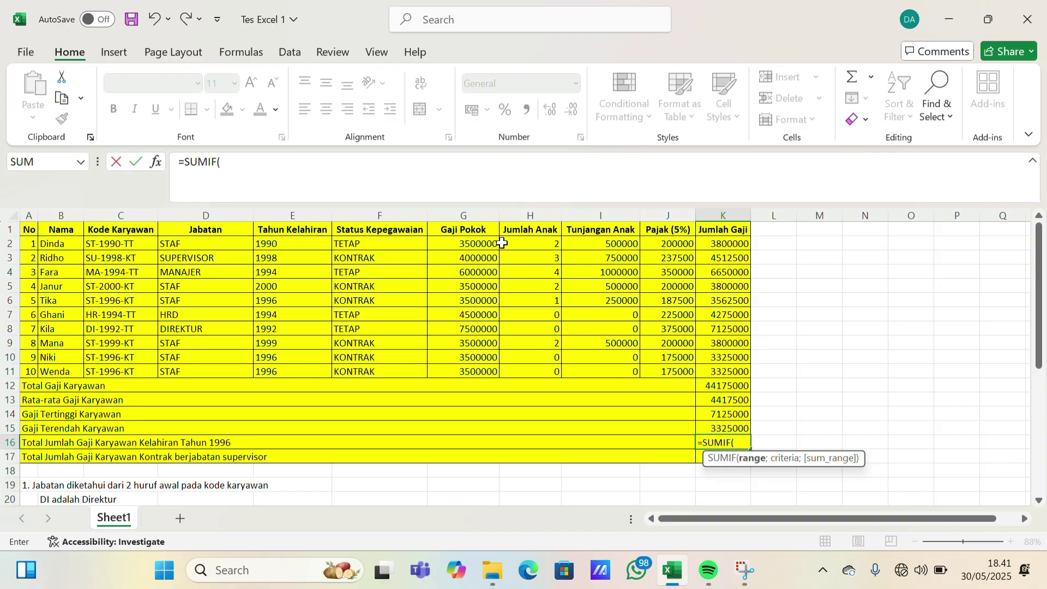
click(311, 243)
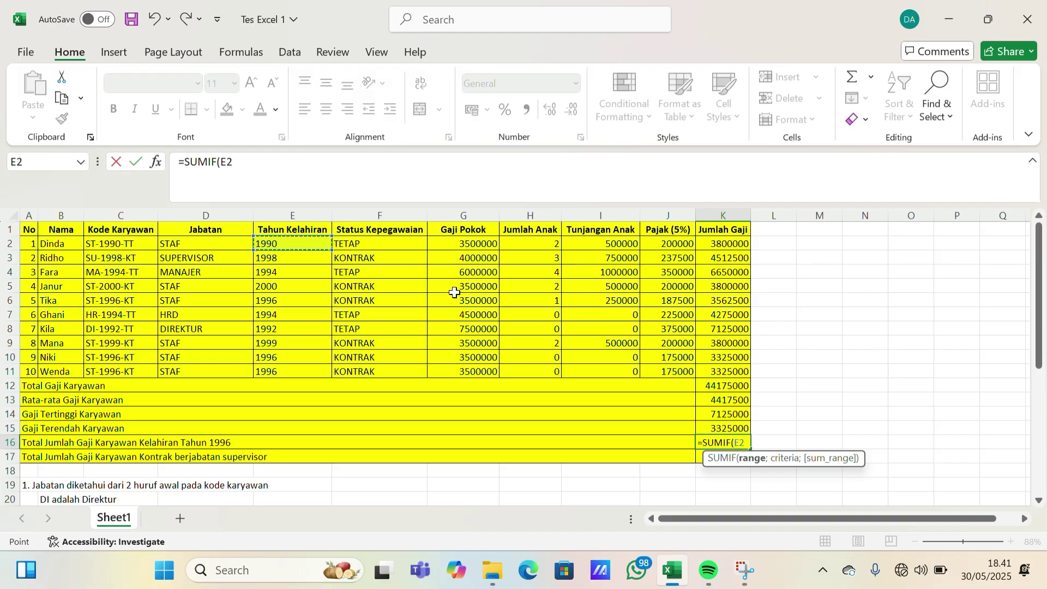
drag(324, 248, 330, 375)
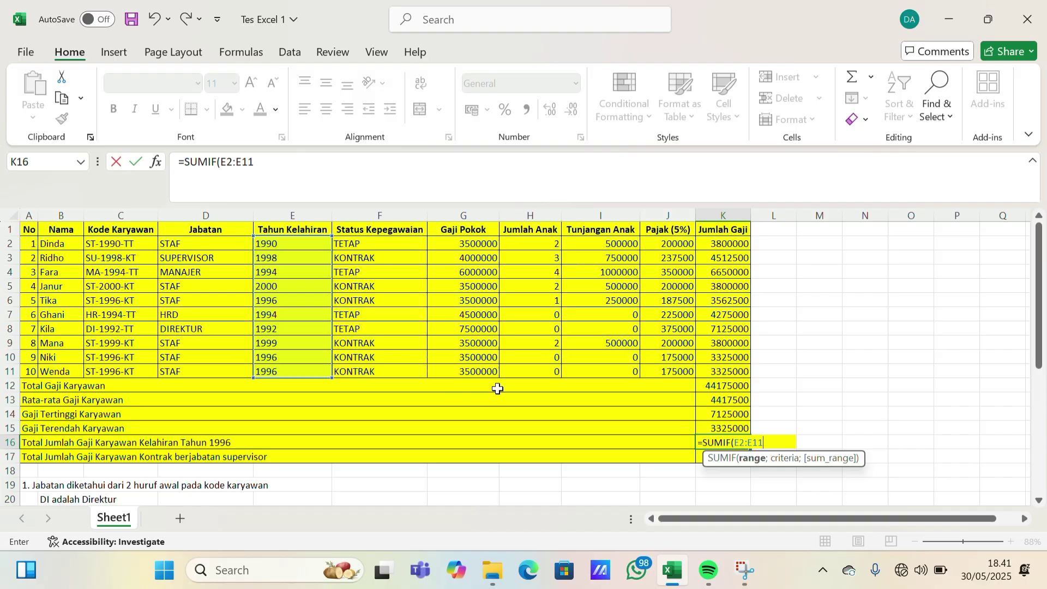
text(;)
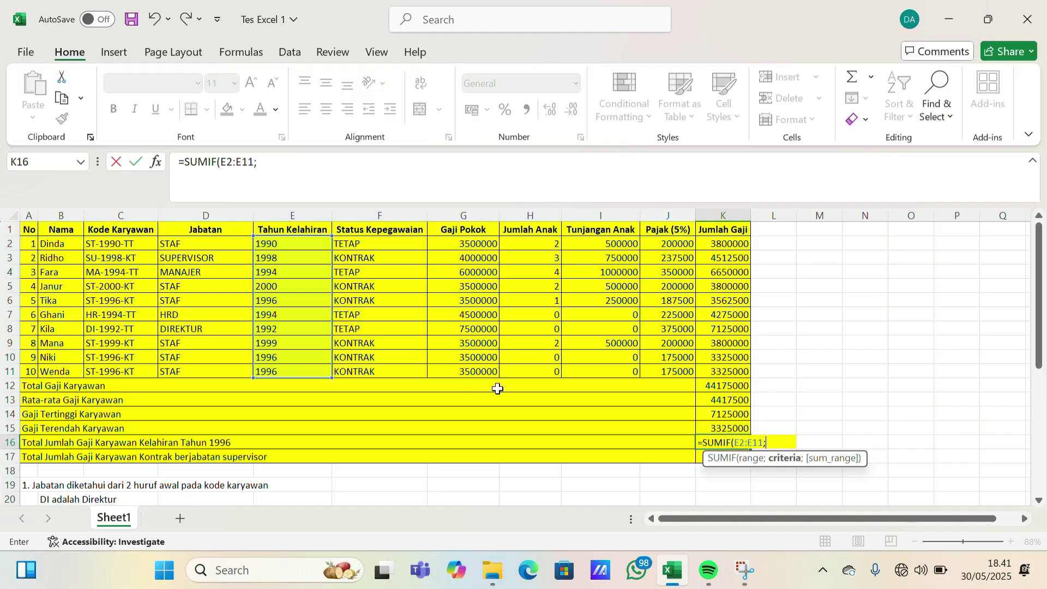
text("1996")
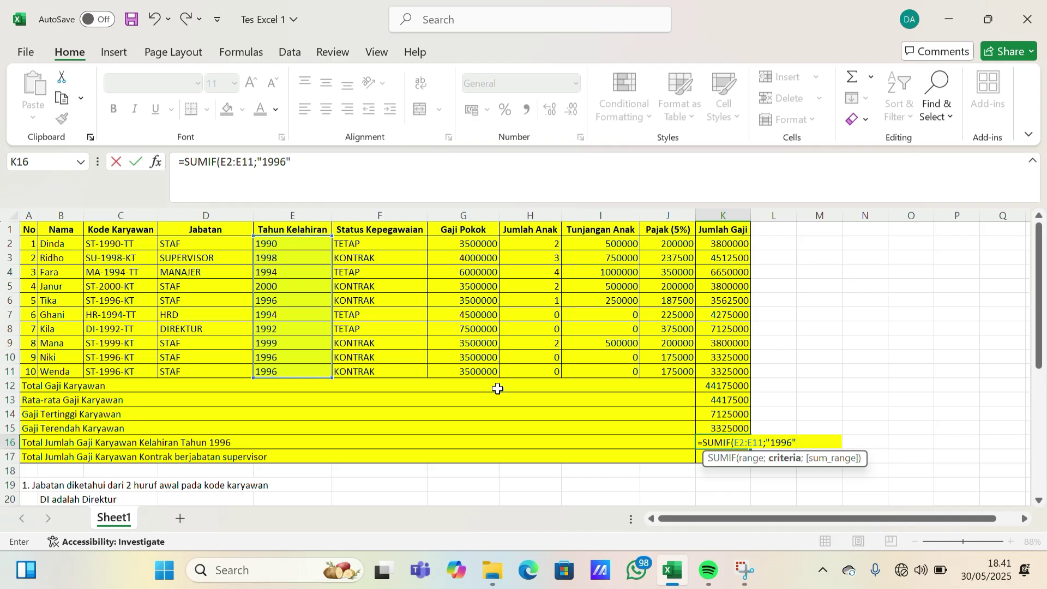
Complete the K16 SUMIF formula with K2:K11 as the sum range and enter it
text(;)
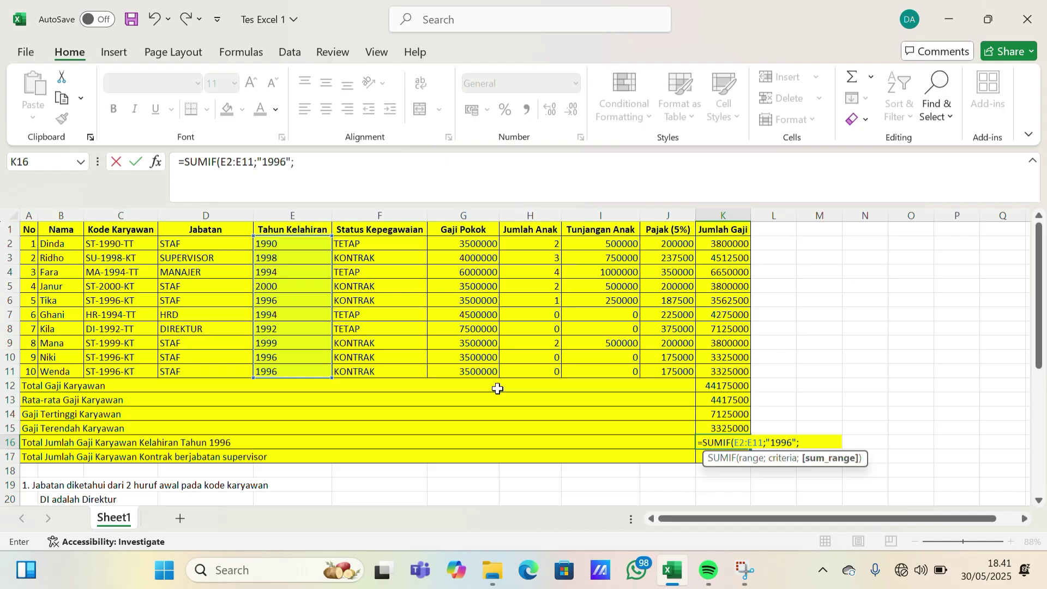
click(718, 256)
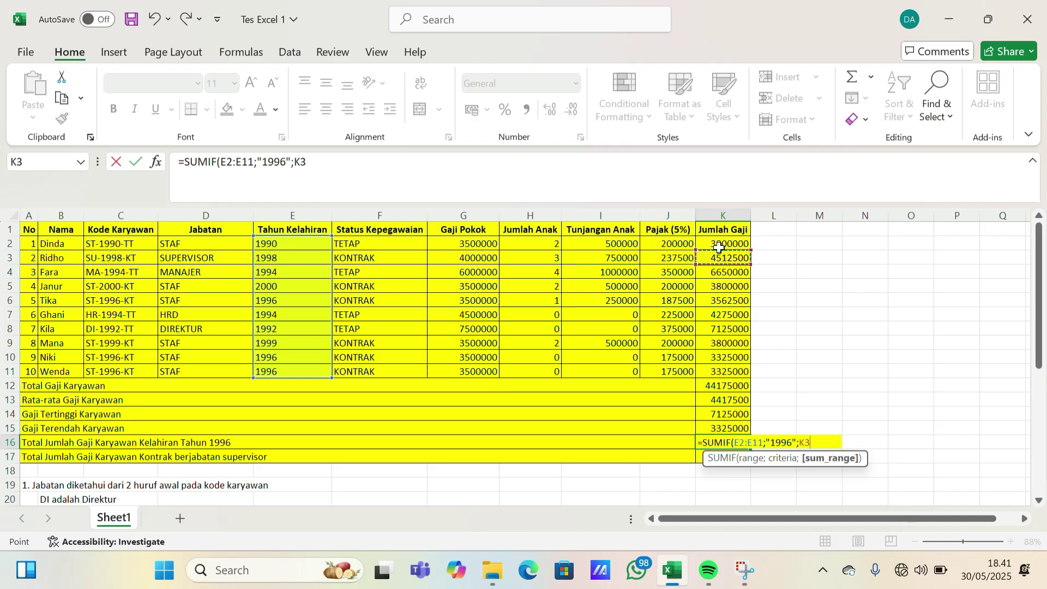
click(722, 242)
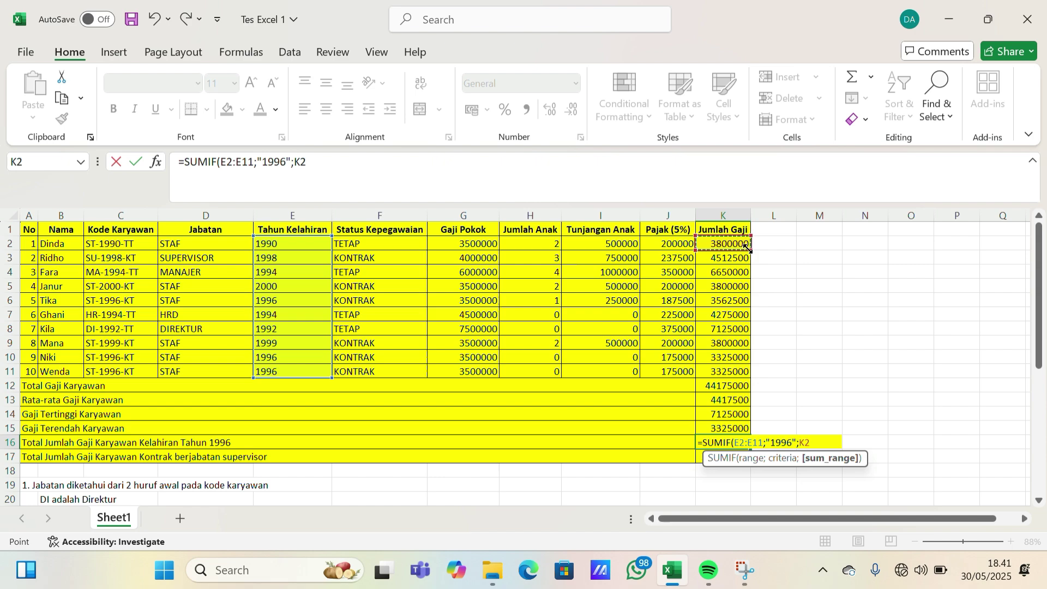
drag(748, 250, 759, 372)
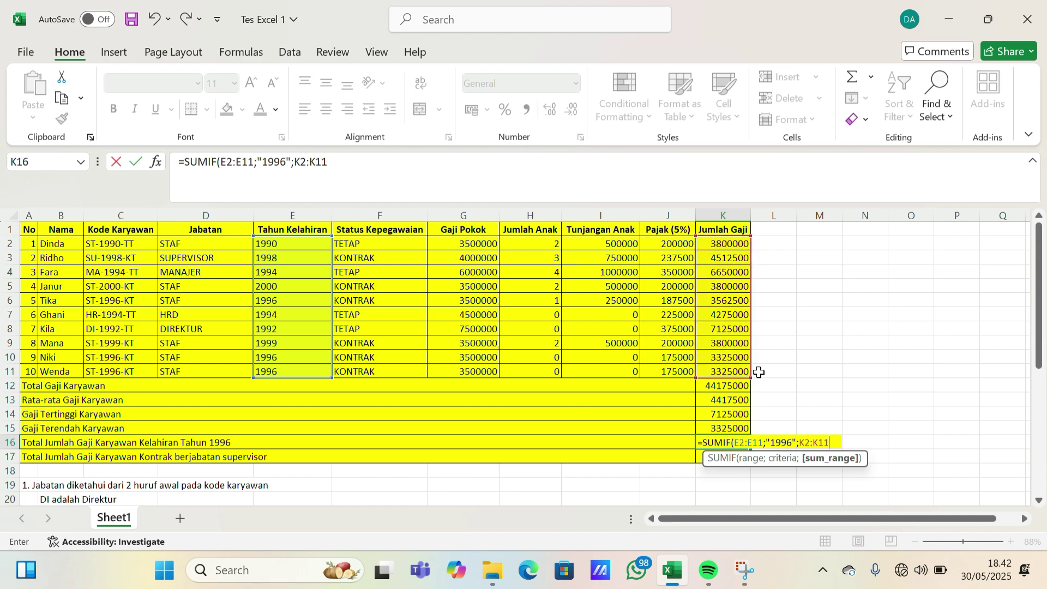
text())
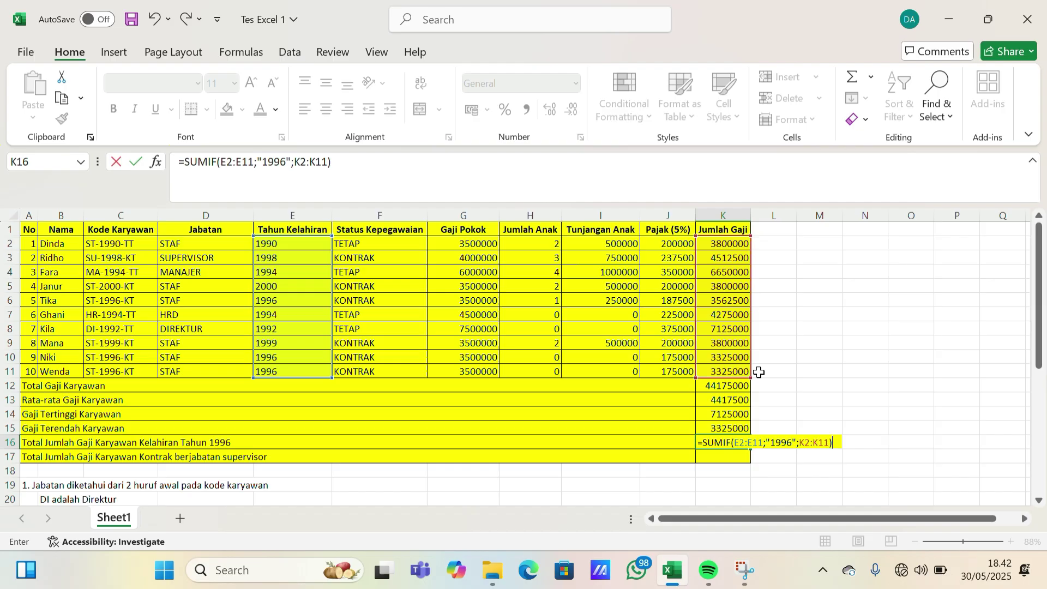
key(Return)
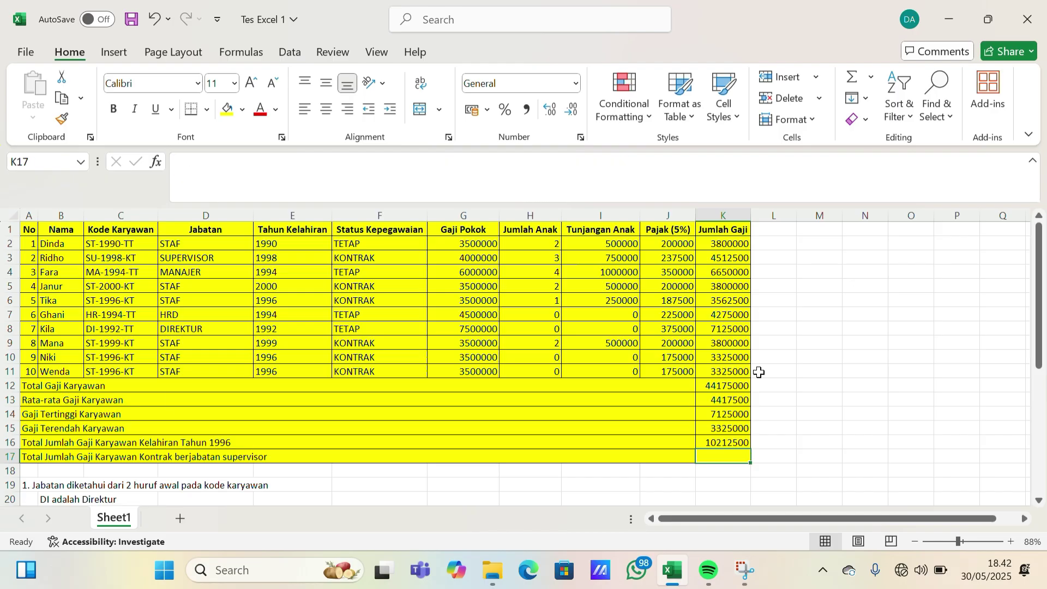
Start a SUMIFS formula in K17 with sum range K2:K11 and the first condition F2:F11 equal to "KONTRAK"
text(=SUMIFS)
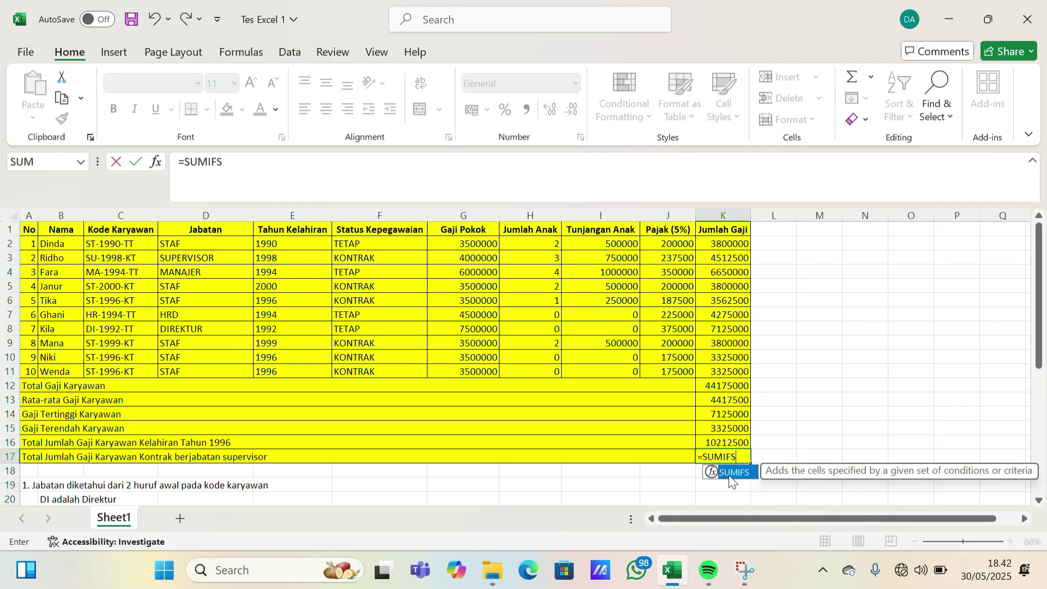
text(()
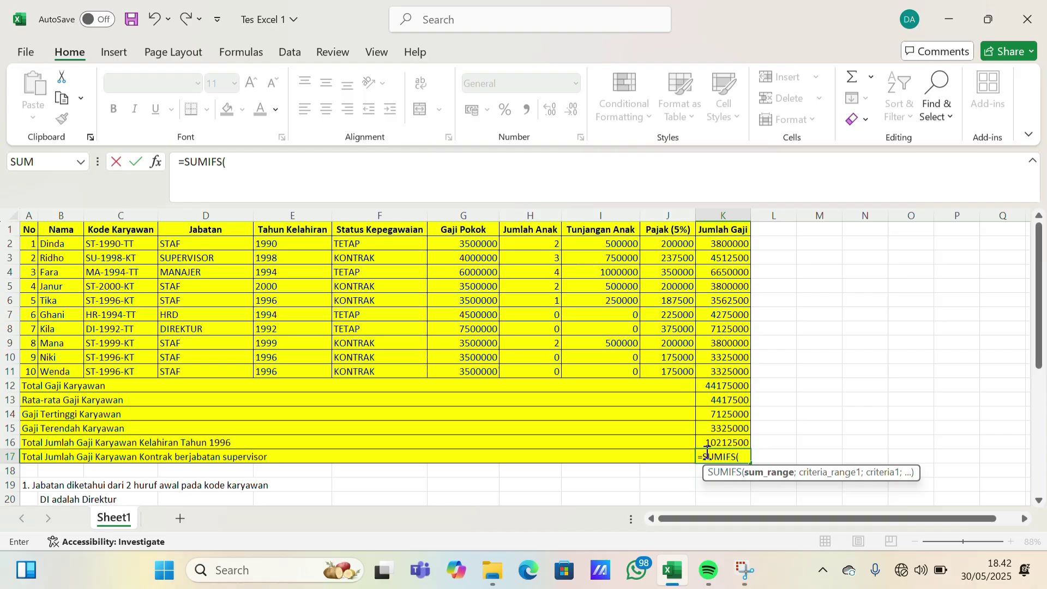
click(741, 243)
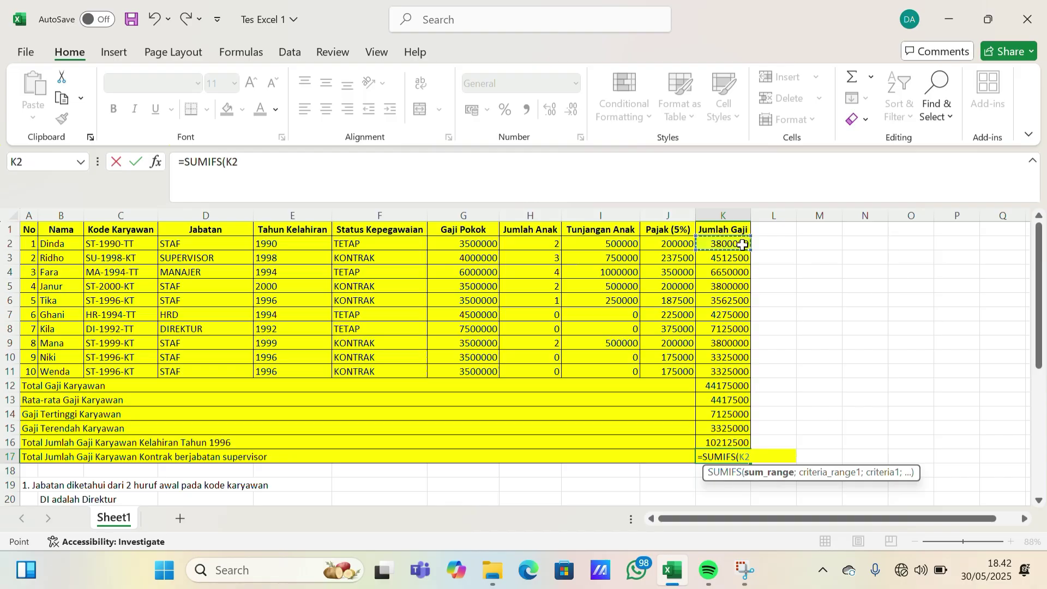
drag(747, 249, 737, 374)
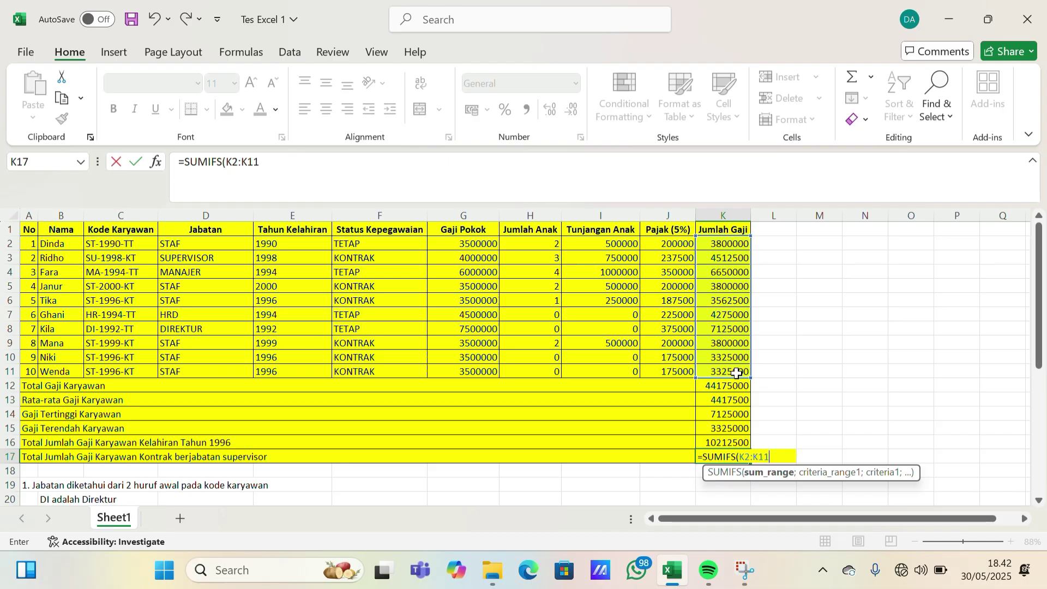
text(;)
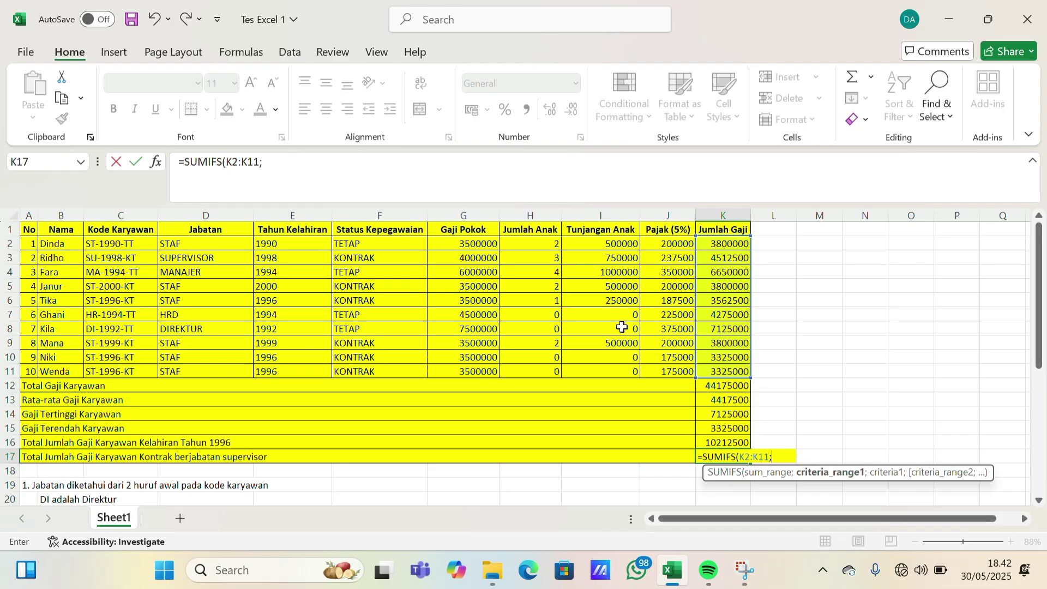
drag(389, 243, 413, 376)
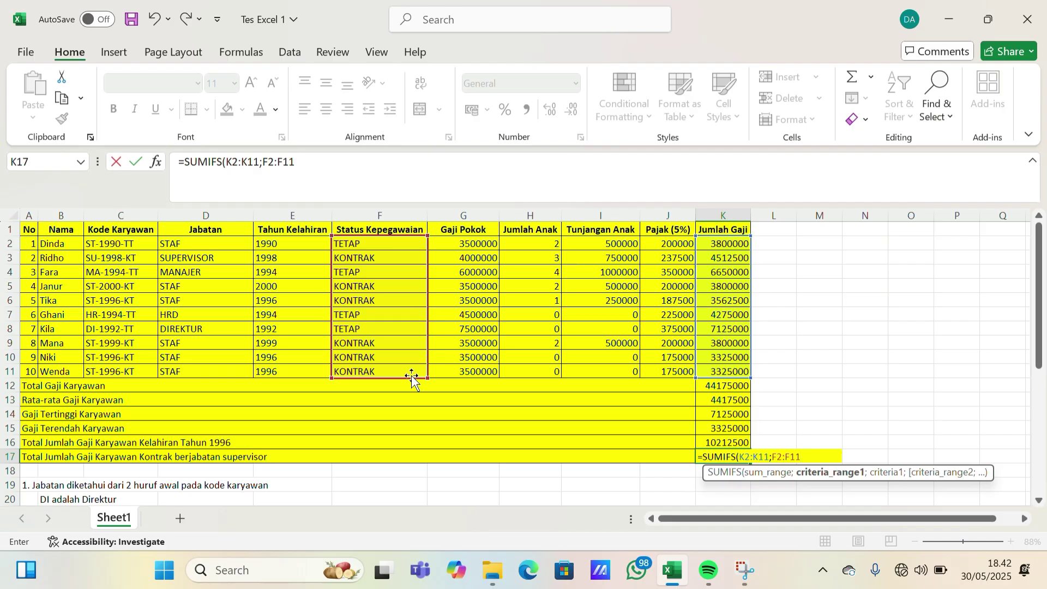
text(;)
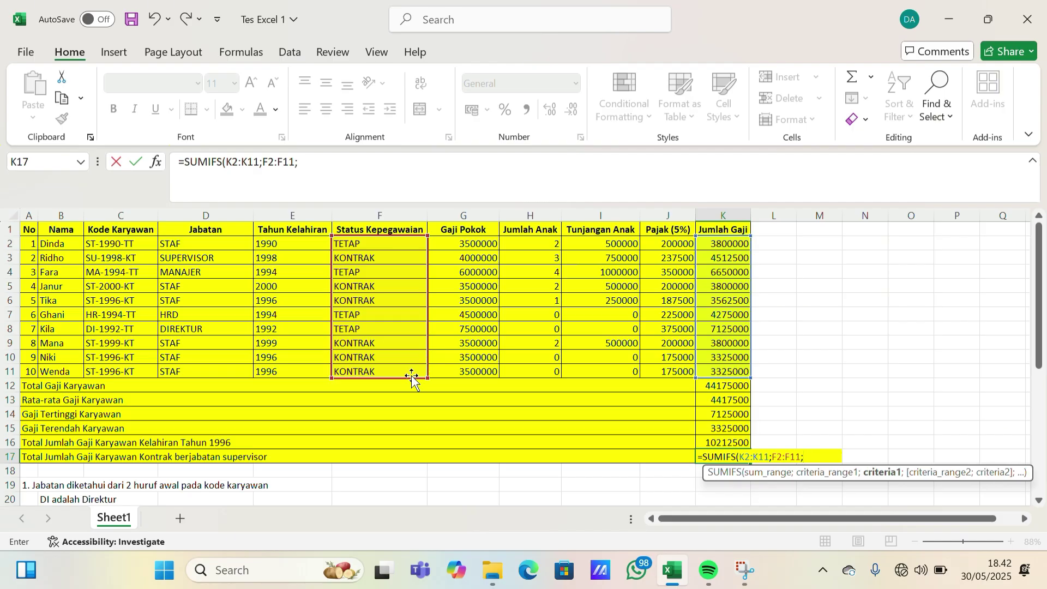
text("KONTRAK")
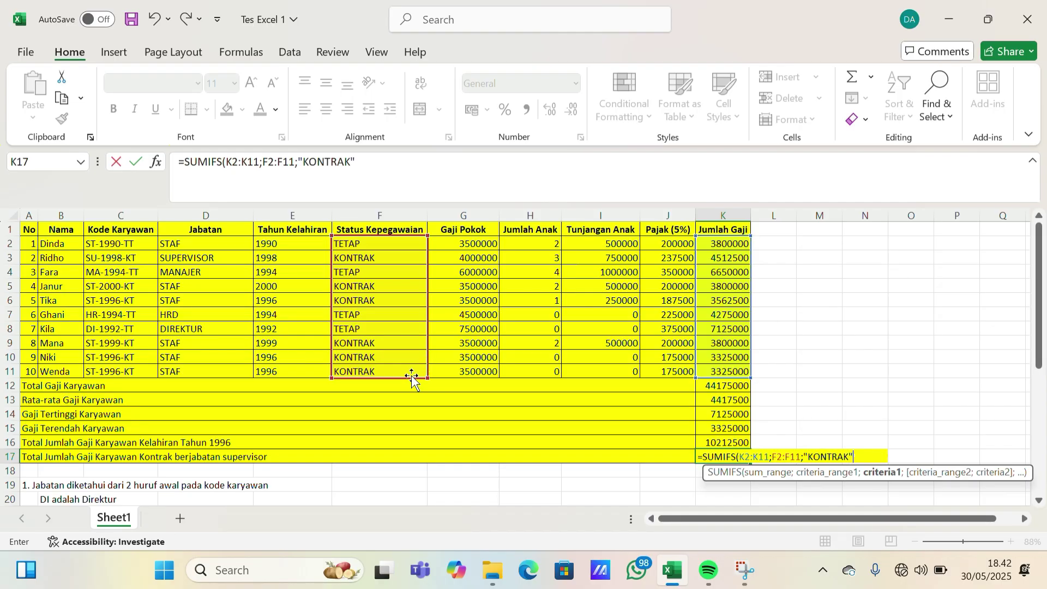
Complete the K17 SUMIFS formula with the second condition D2:D11 equal to "SUPERVISOR" and enter it
text(;)
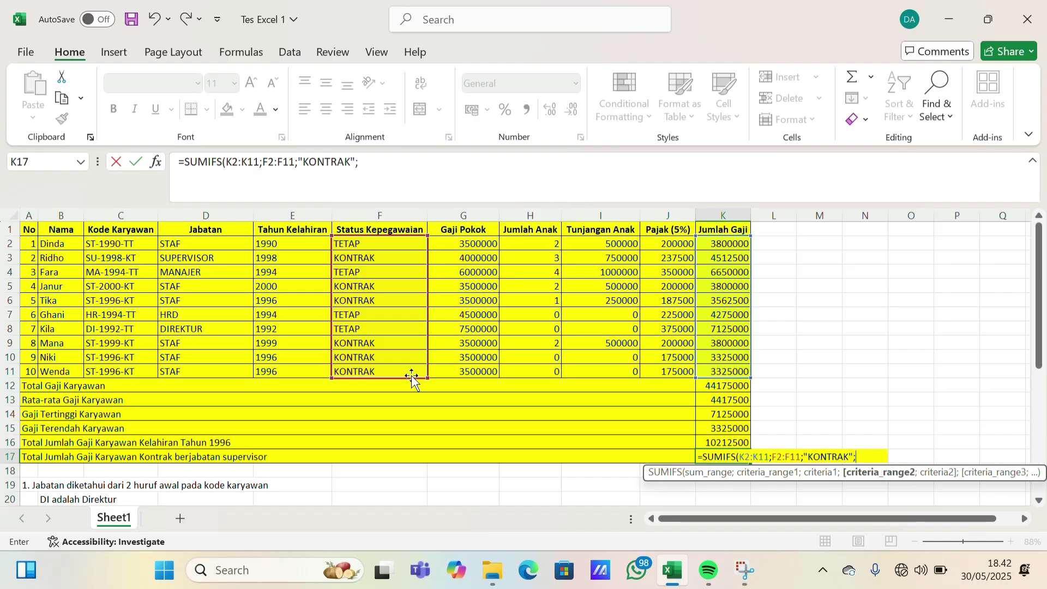
click(227, 243)
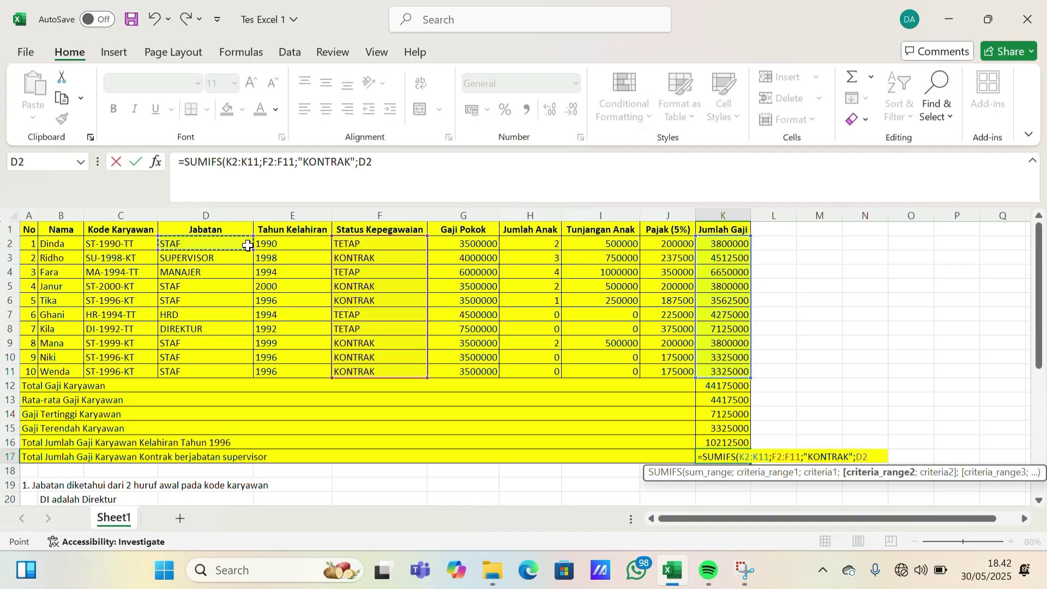
drag(246, 244, 233, 373)
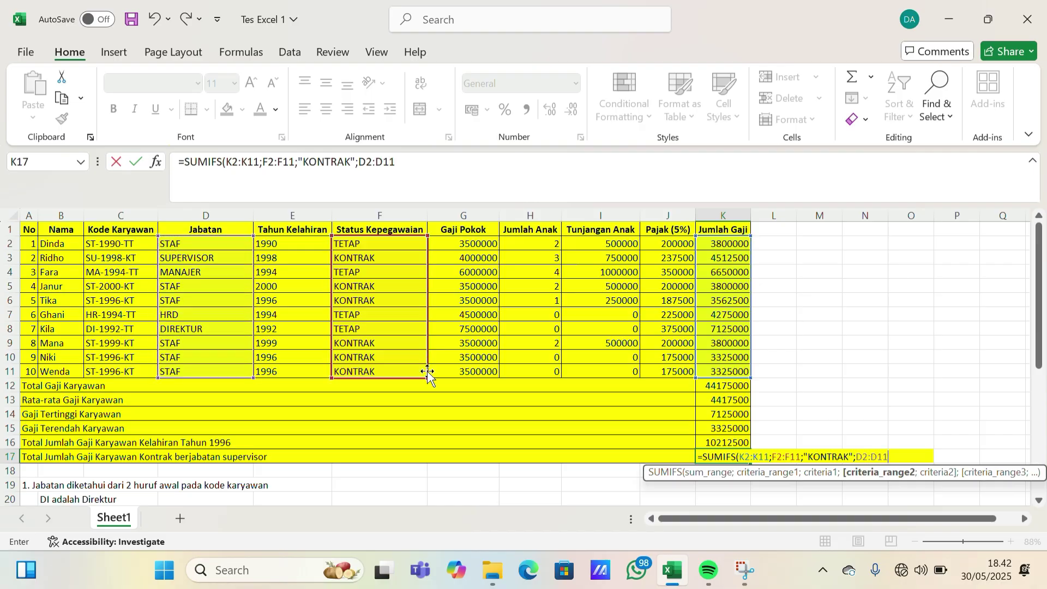
text(;)
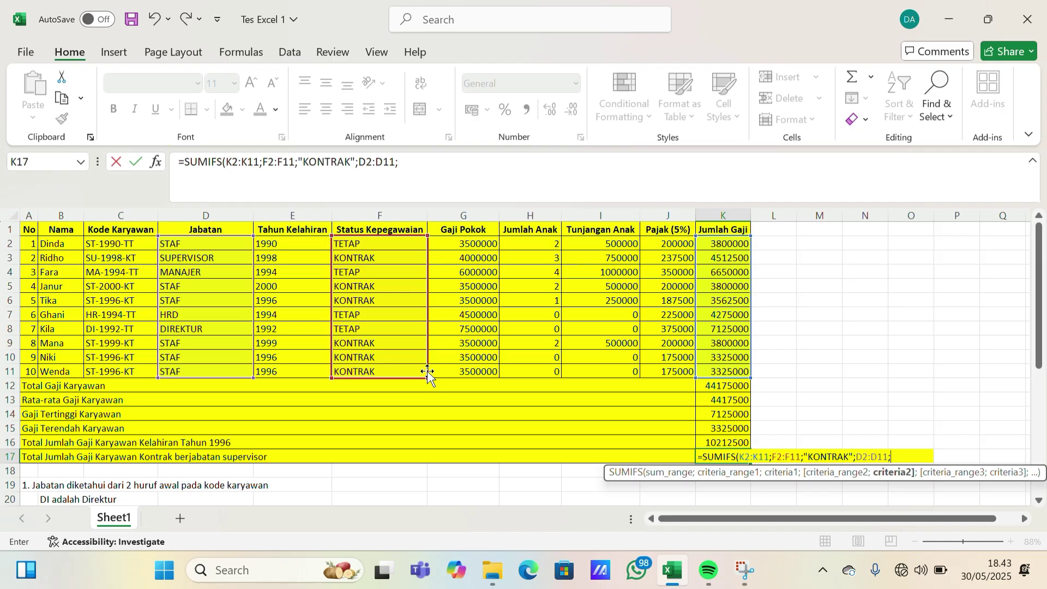
text("SUPERVISOR)
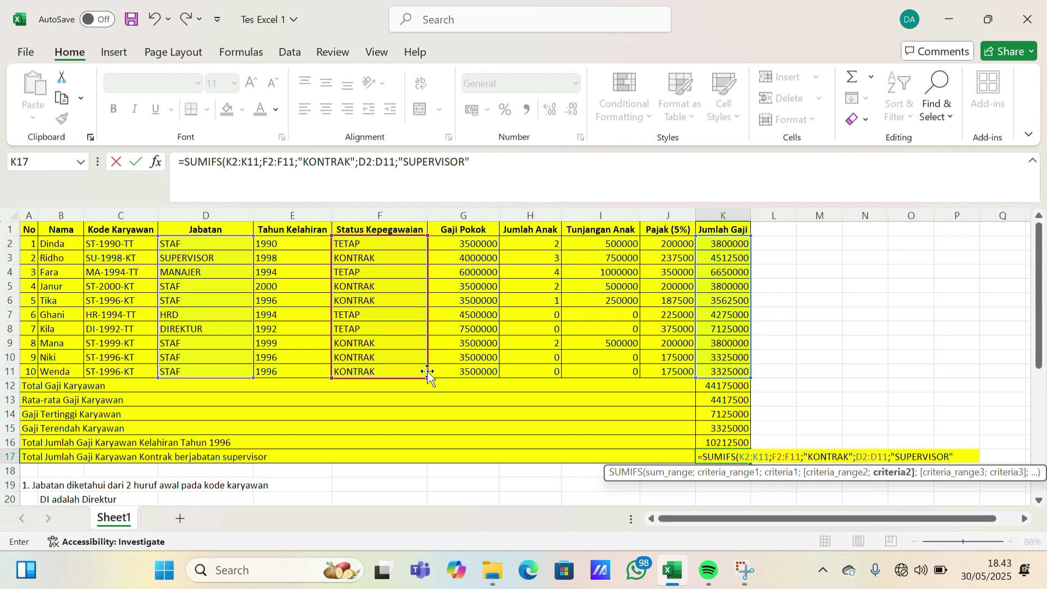
text("))
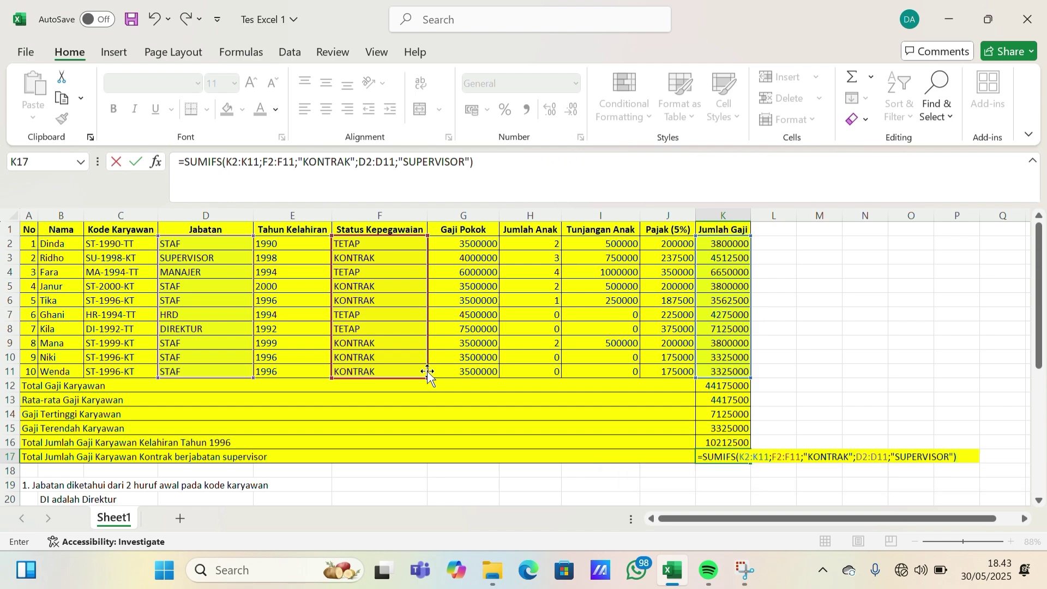
key(Return)
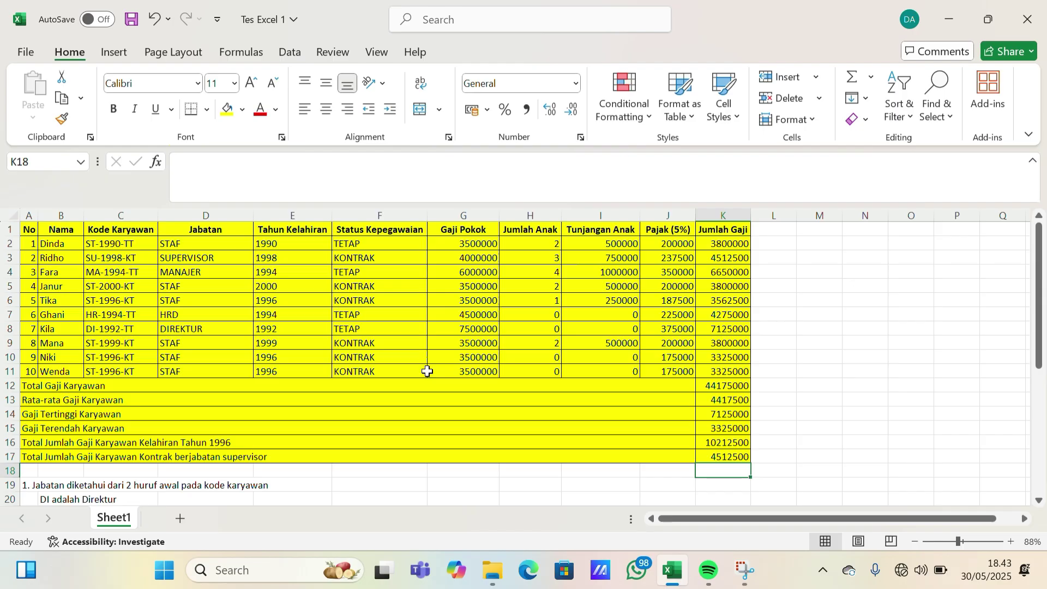